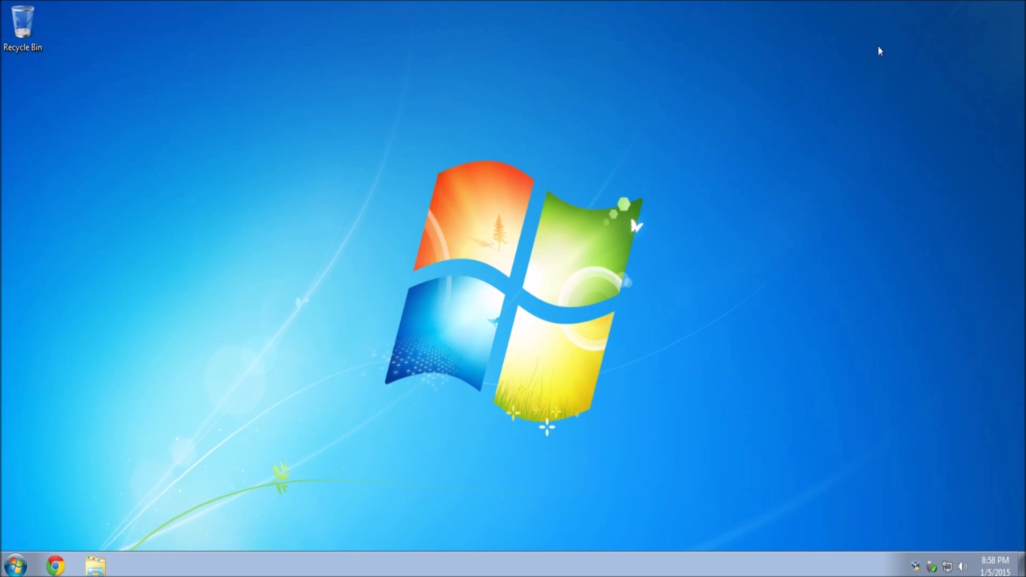
left_click(53, 566)
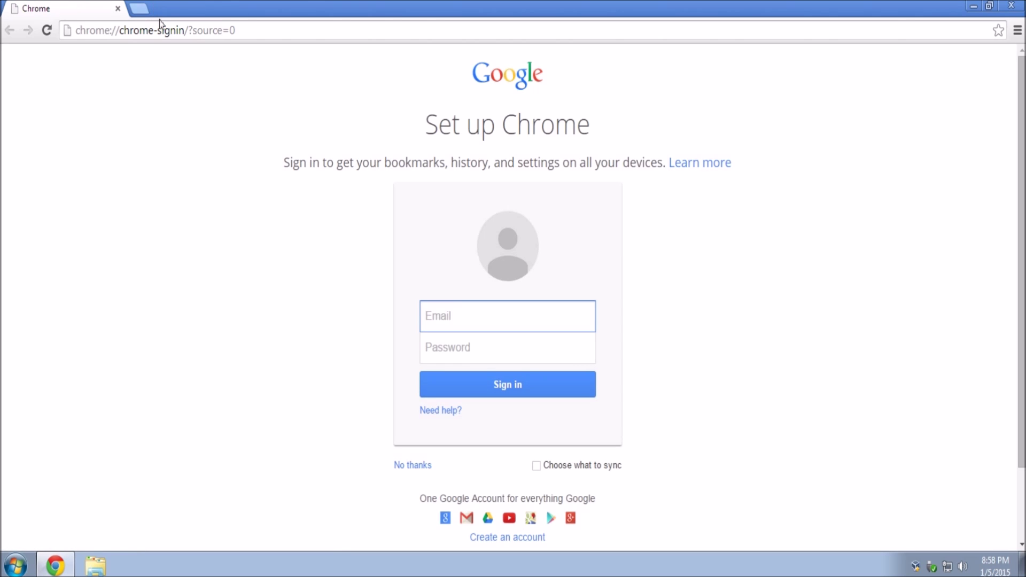
left_click(167, 31)
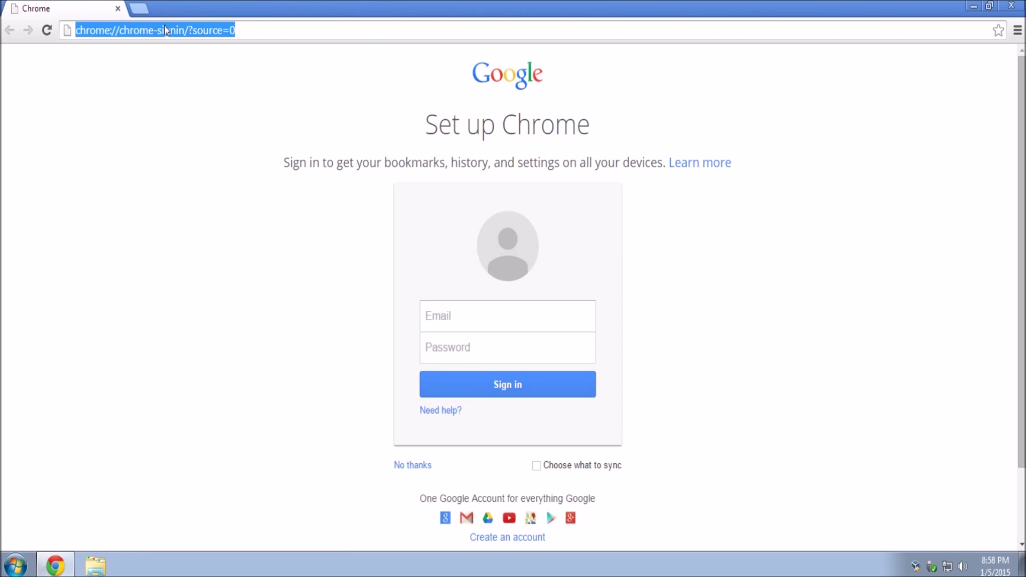
type("ubunt.com")
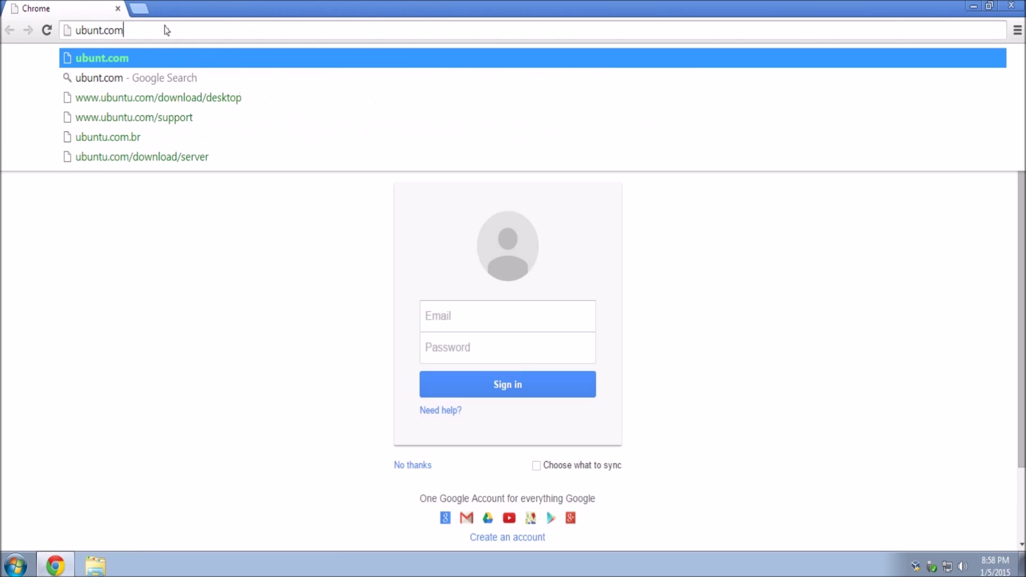
type("/downl")
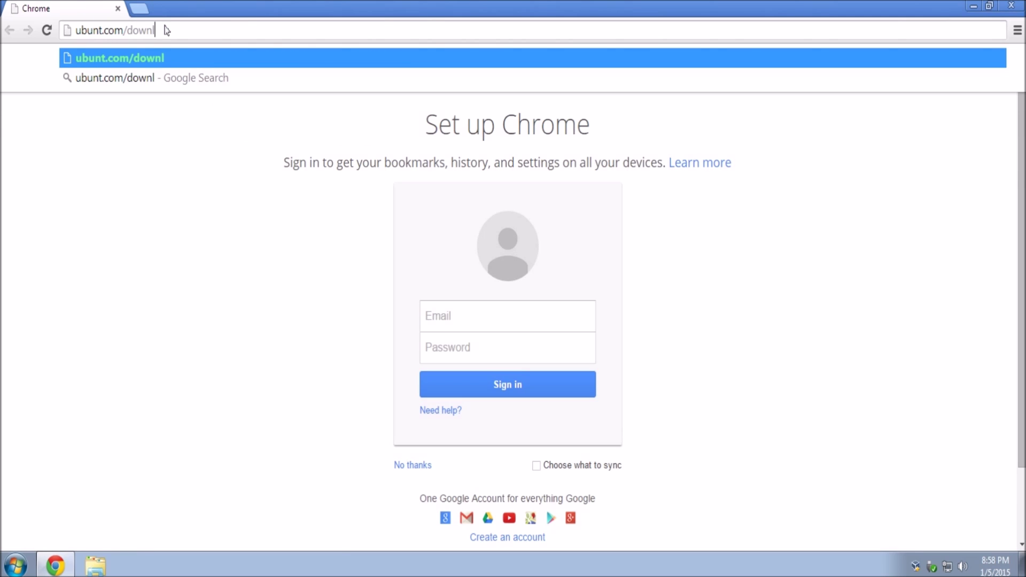
type("aod")
key("Return")
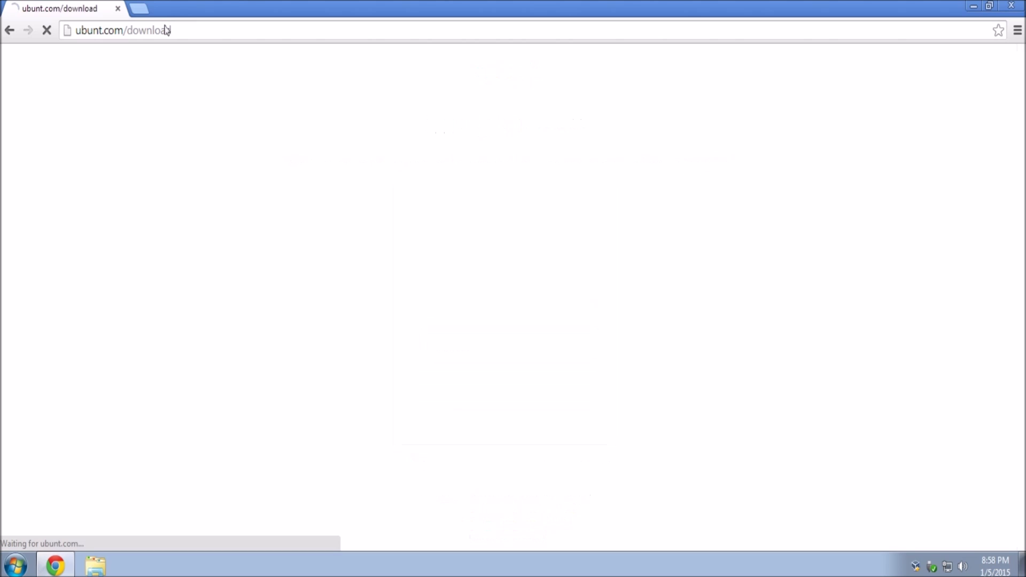
key("ctrl+l")
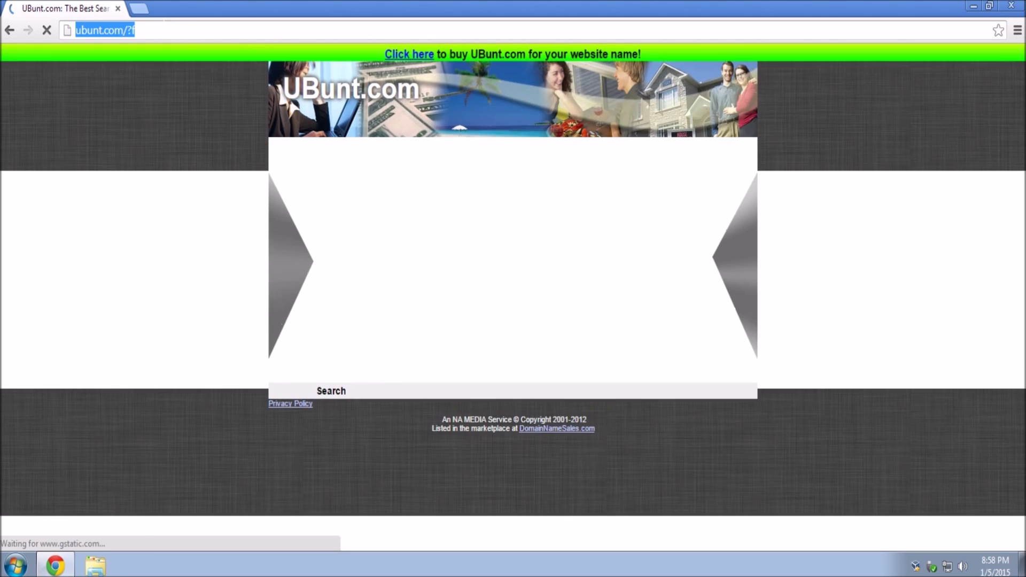
type("ubuntu.com")
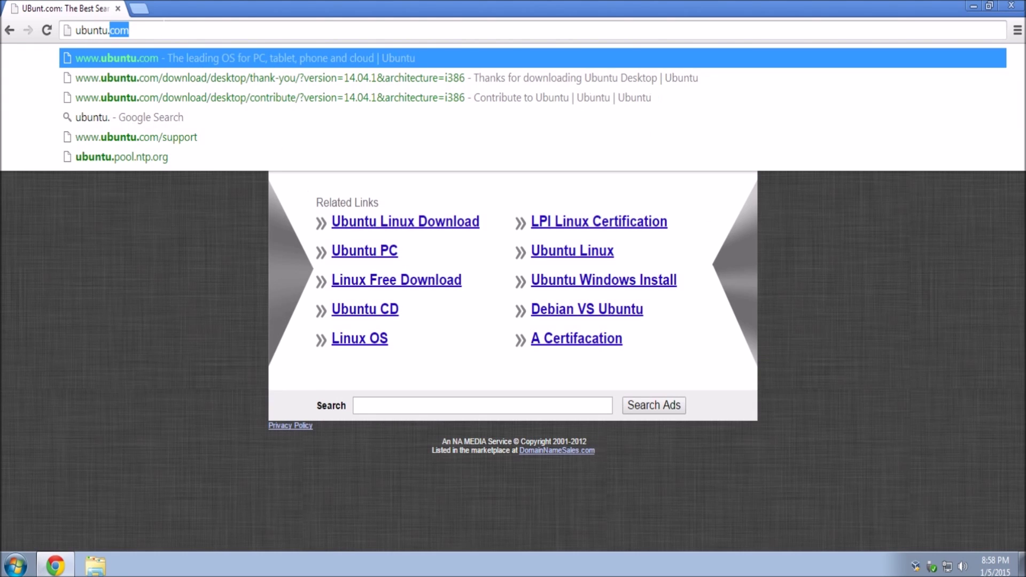
type("/download")
key("Return")
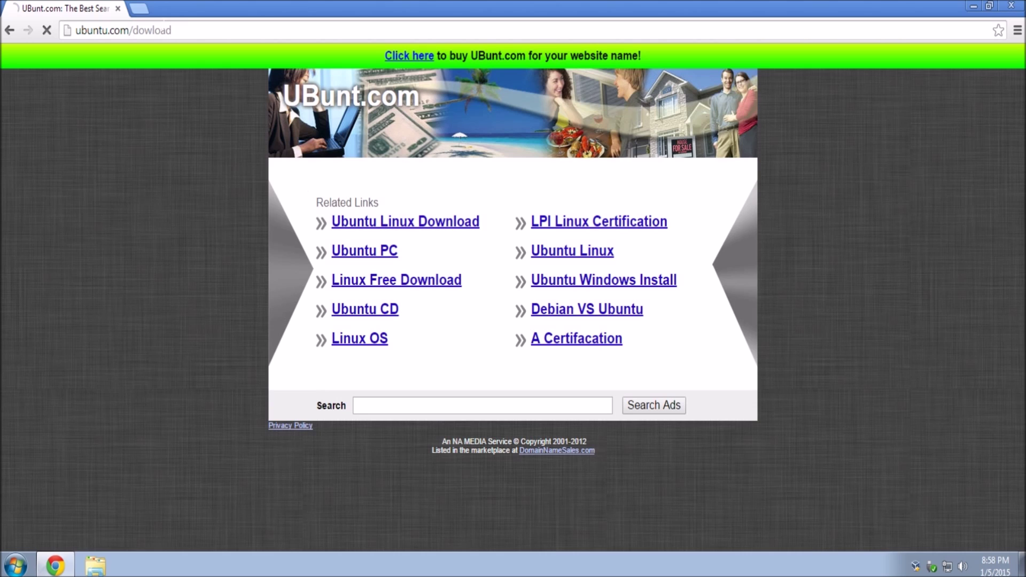
left_click(160, 30)
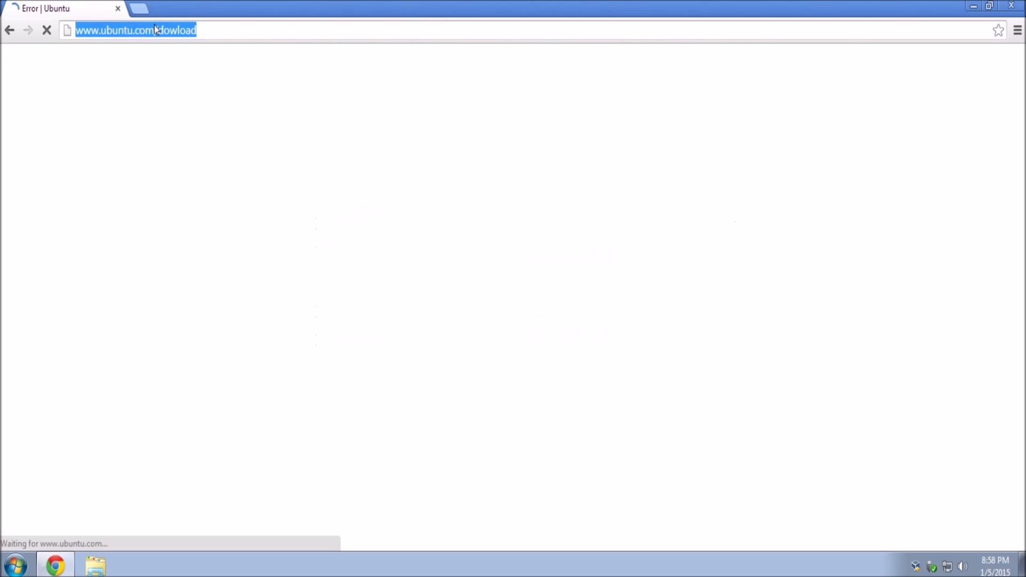
left_click(186, 31)
type("n")
key("Return")
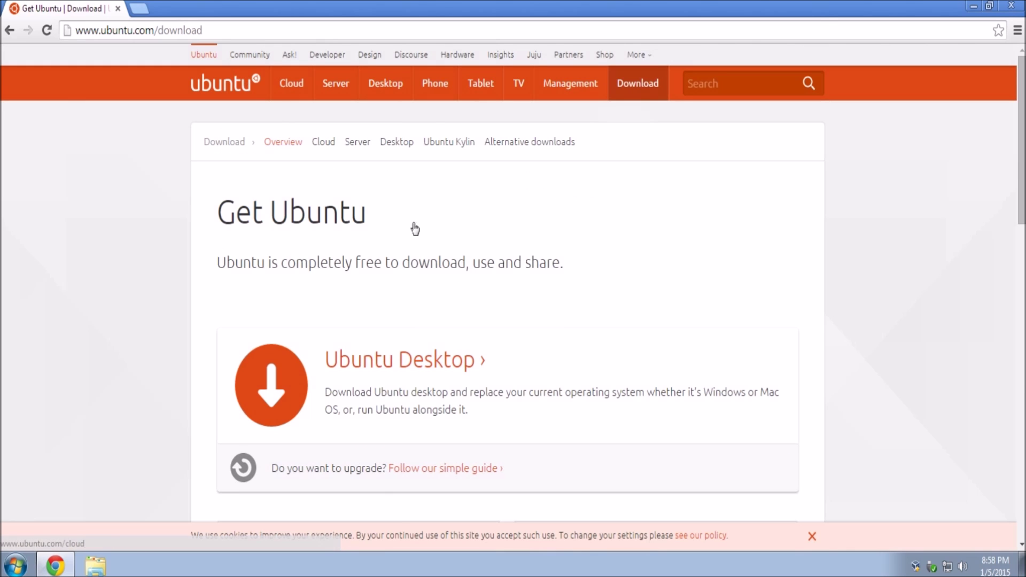
Step: Open the Ubuntu Desktop 14.04.1 LTS download page and choose the 32-bit flavour
left_click(436, 360)
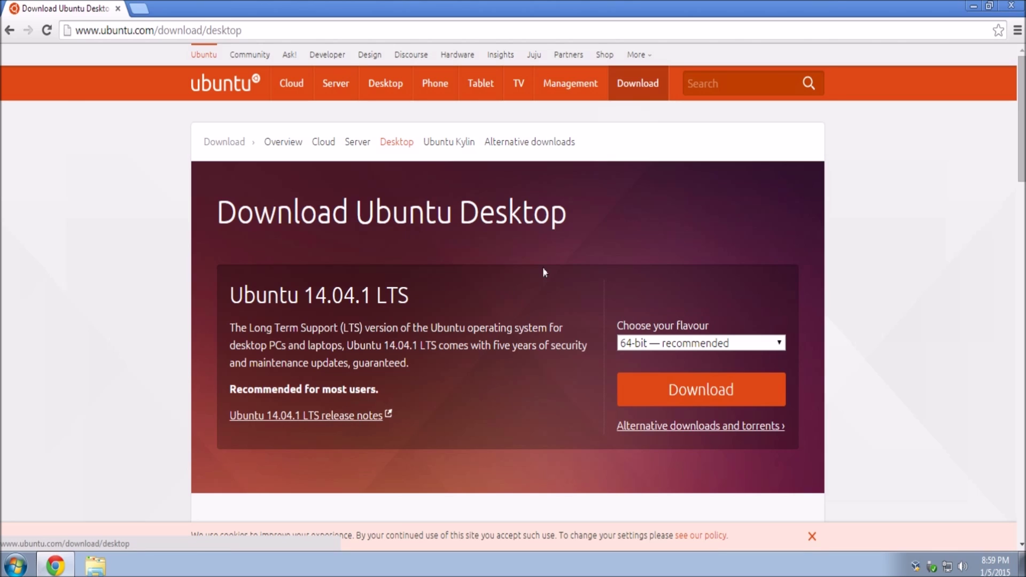
left_click(741, 347)
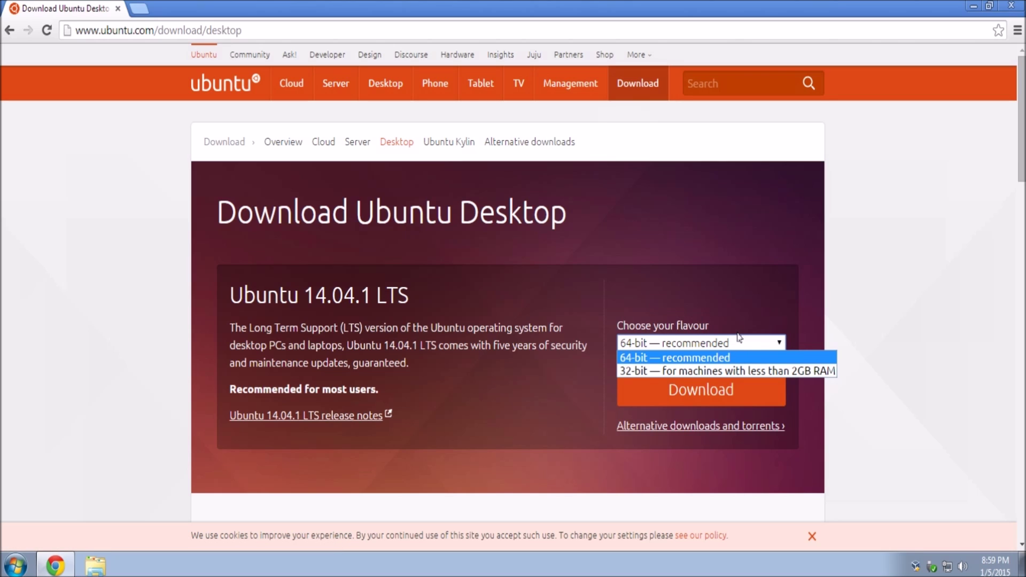
left_click(693, 358)
left_click(694, 347)
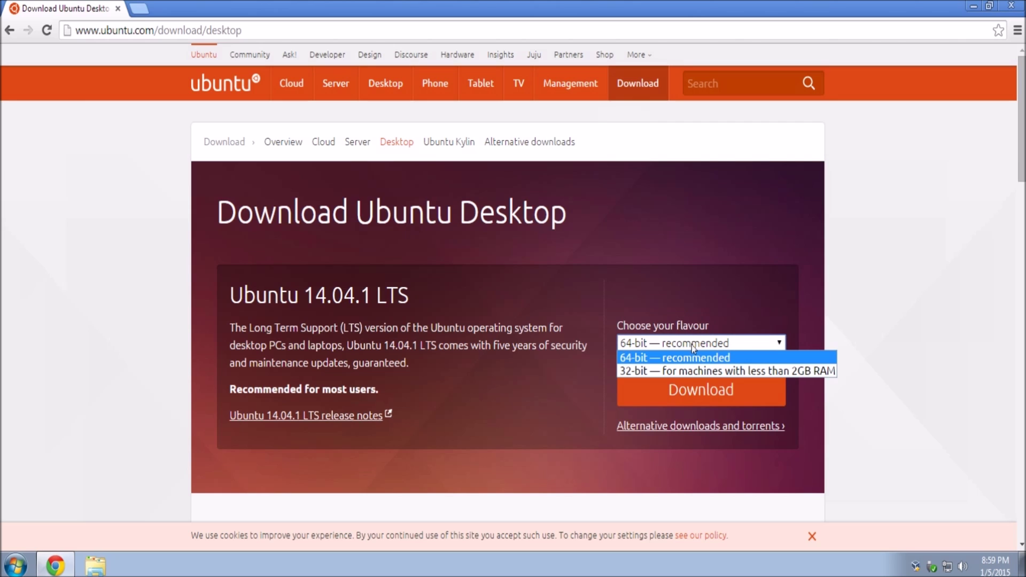
left_click(648, 375)
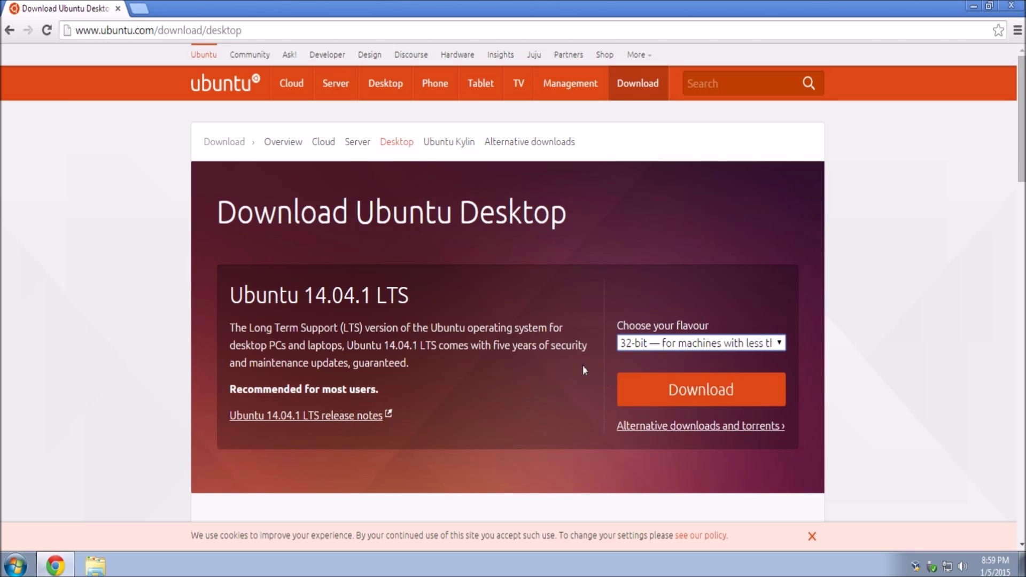
left_click(23, 557)
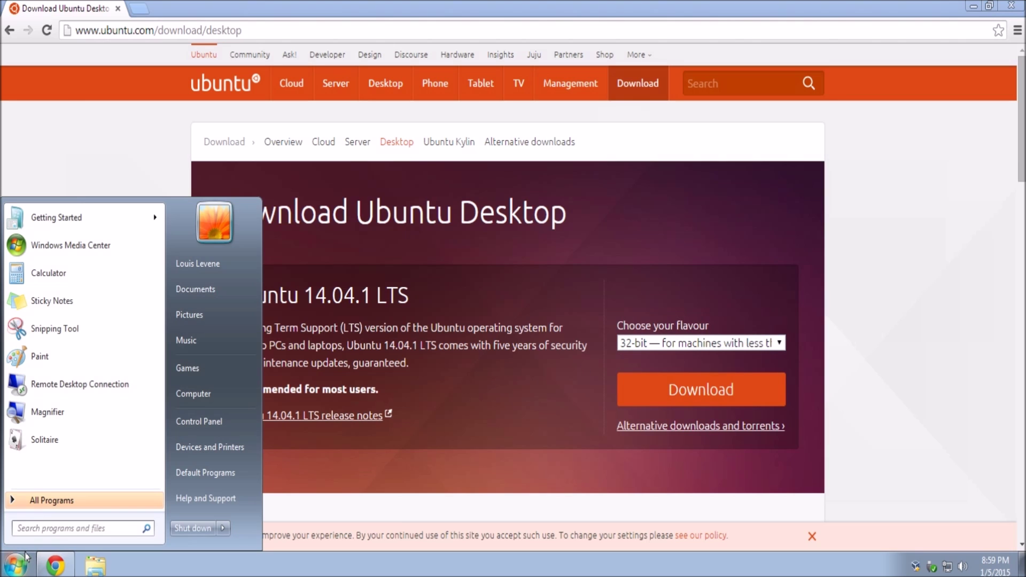
Step: Check Computer's properties: a 32-bit Windows 7 with 3.50 GB RAM, then close the window
right_click(194, 386)
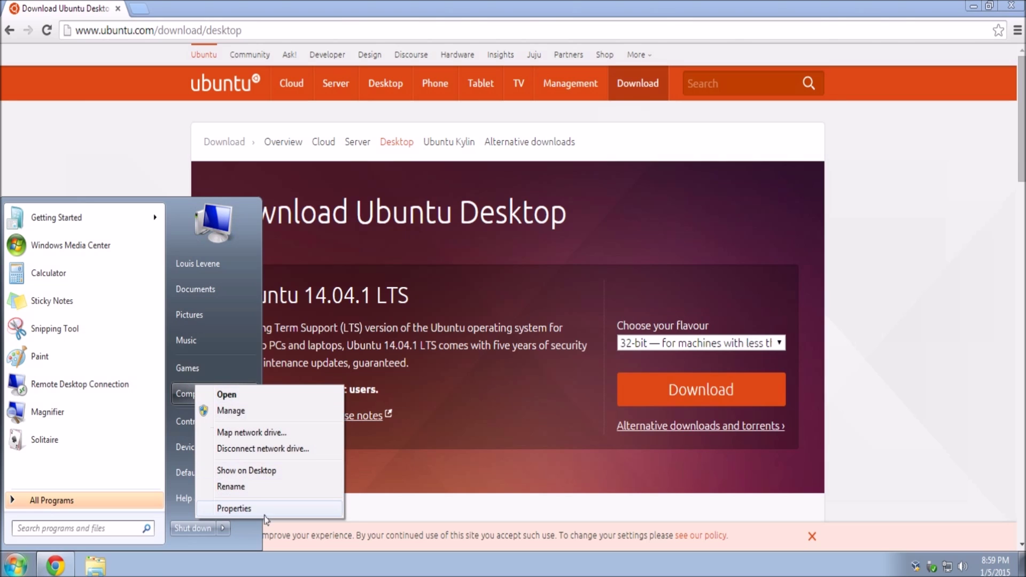
left_click(235, 506)
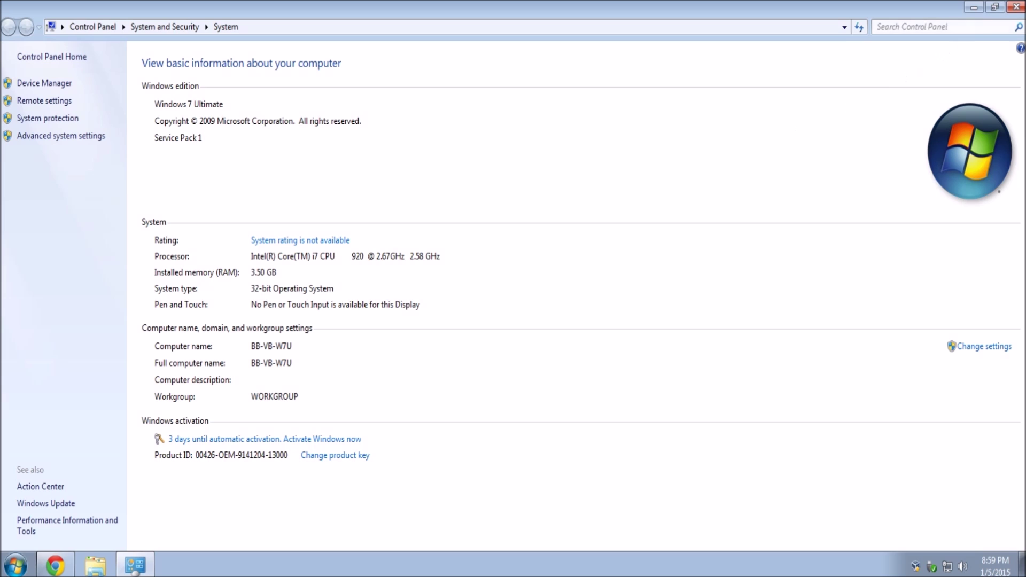
left_click(1009, 7)
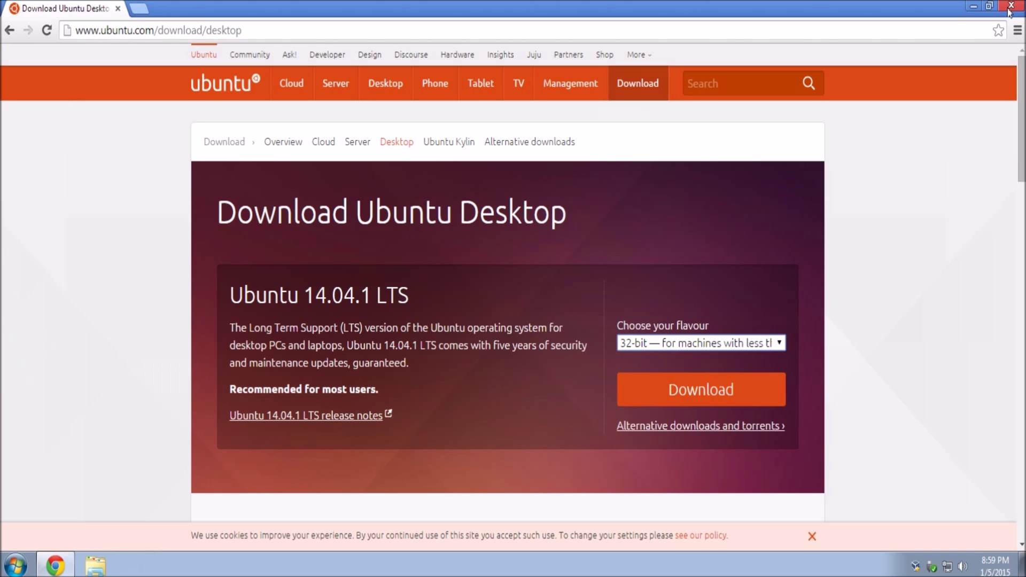
Step: Download the 32-bit Ubuntu image, choosing 'Not now, take me to the download' to skip contributing
left_click(717, 383)
scroll(265, 449, "down", 5)
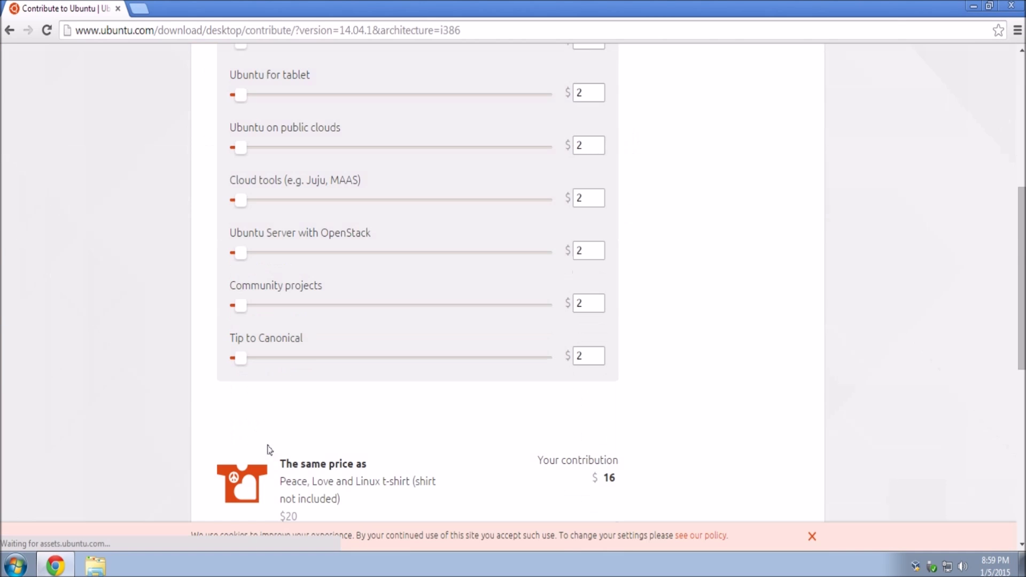
scroll(262, 454, "down", 4)
left_click(233, 377)
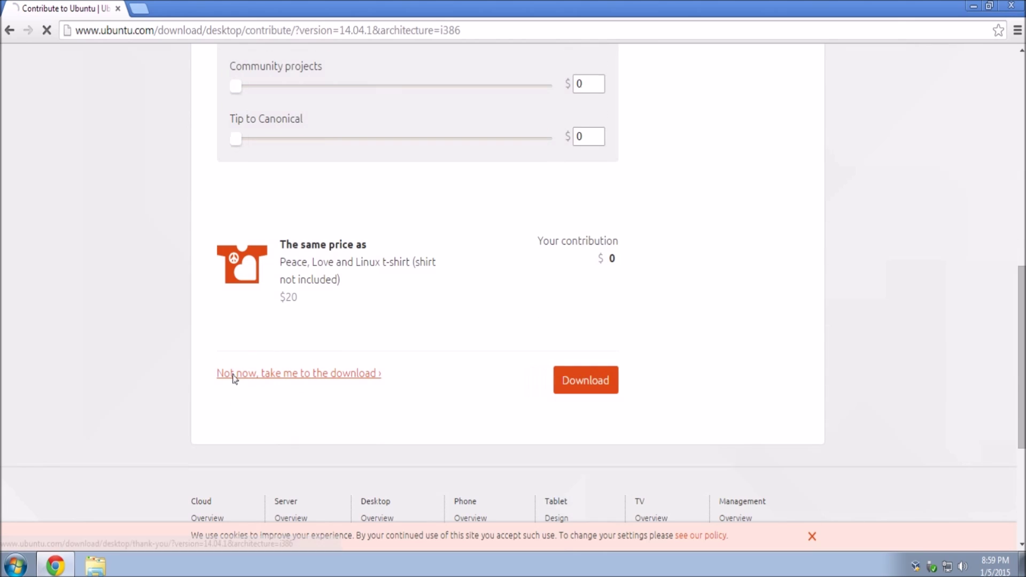
left_click(231, 377)
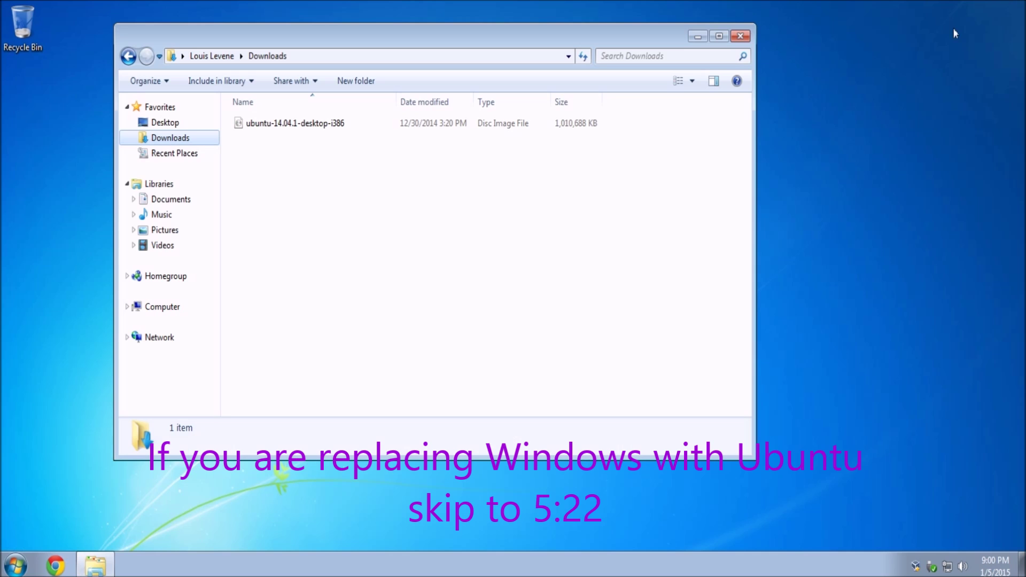
Step: Confirm ubuntu-14.04.1-desktop-i386 is in Downloads, then close the folder
left_click(394, 127)
left_click(388, 171)
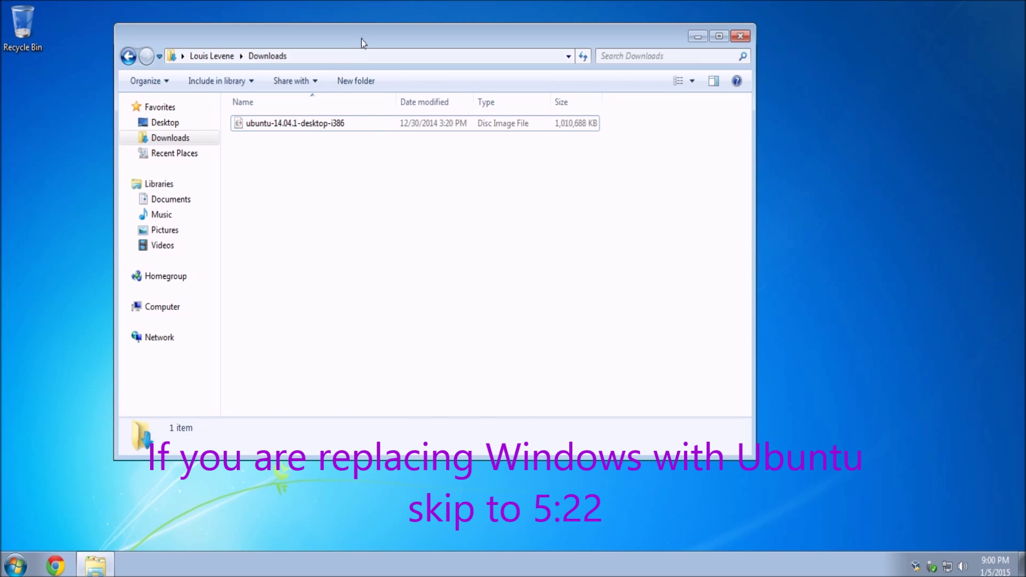
left_click(742, 37)
left_click(15, 565)
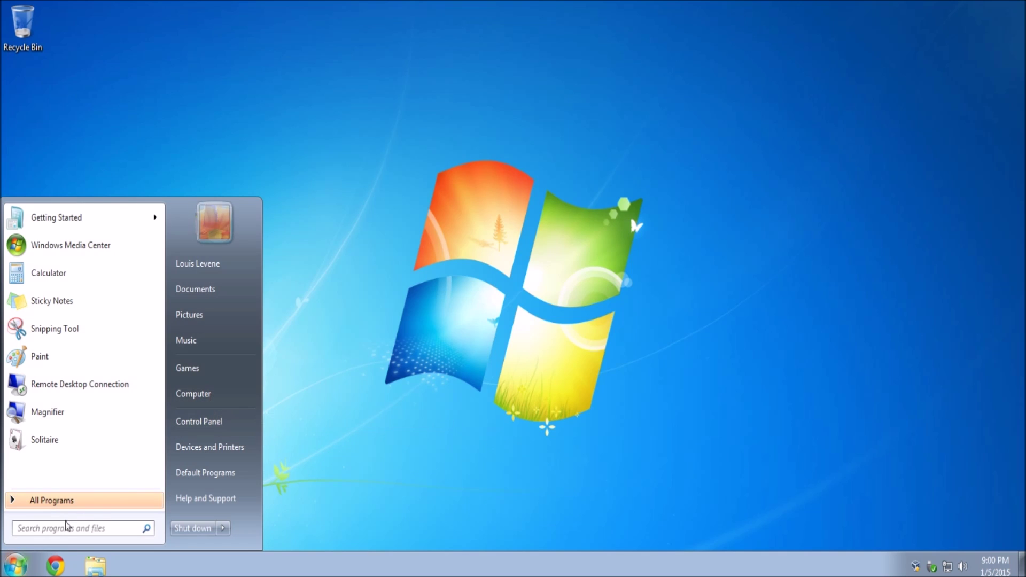
Step: Open Computer Management from the Computer menu and go to Storage > Disk Management
left_click(17, 560)
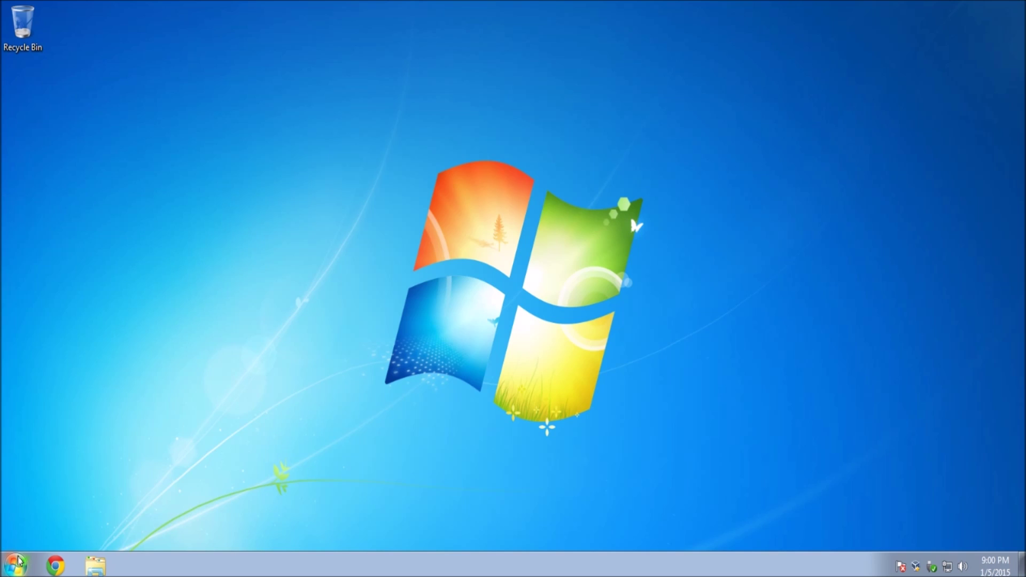
left_click(19, 560)
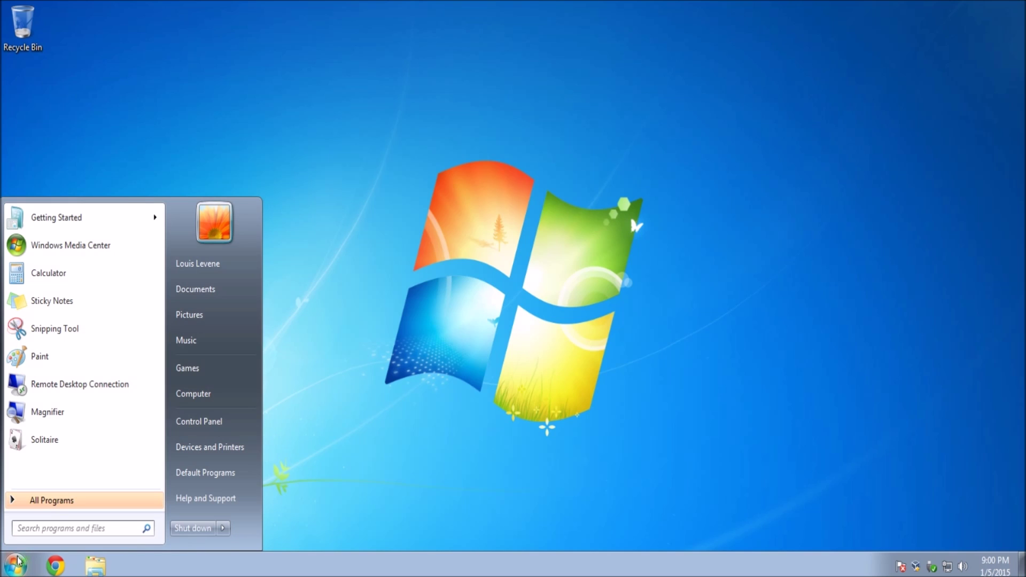
right_click(186, 399)
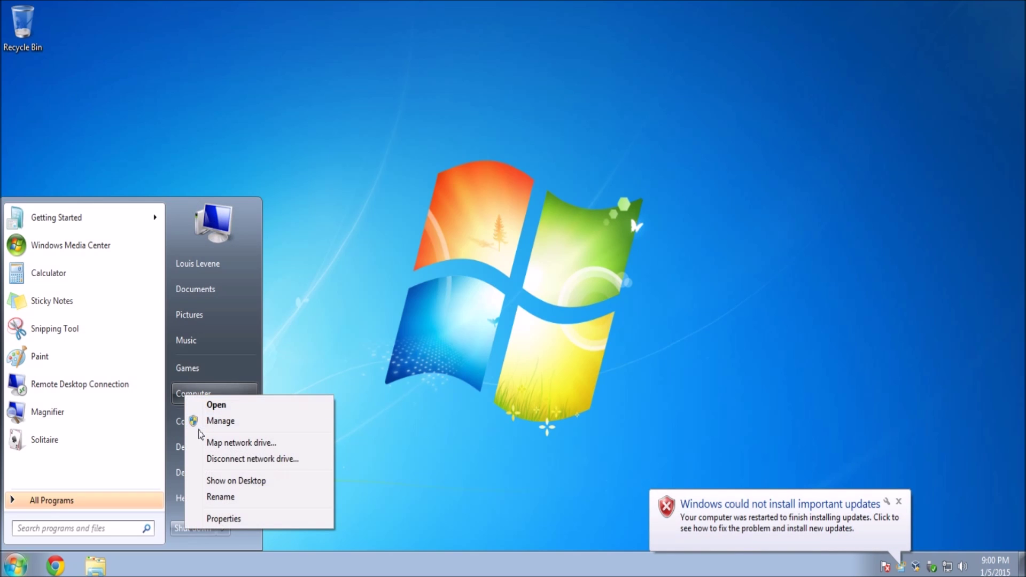
left_click(207, 422)
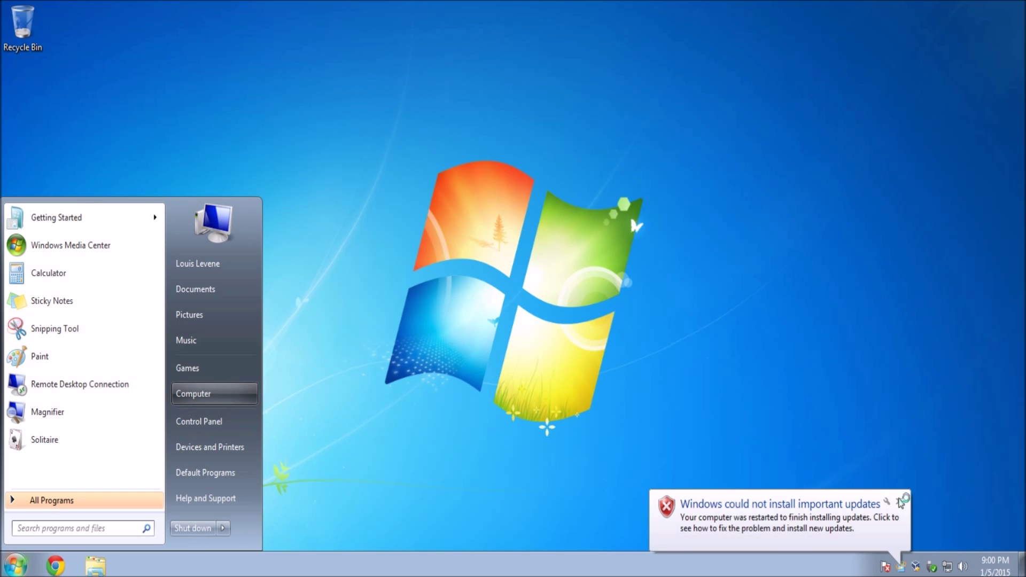
left_click(899, 502)
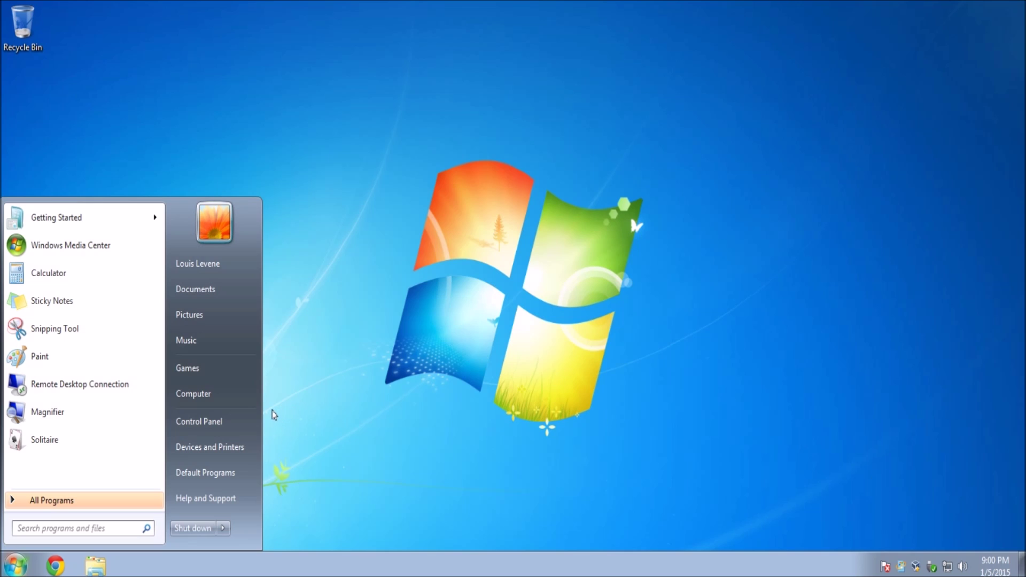
left_click(325, 375)
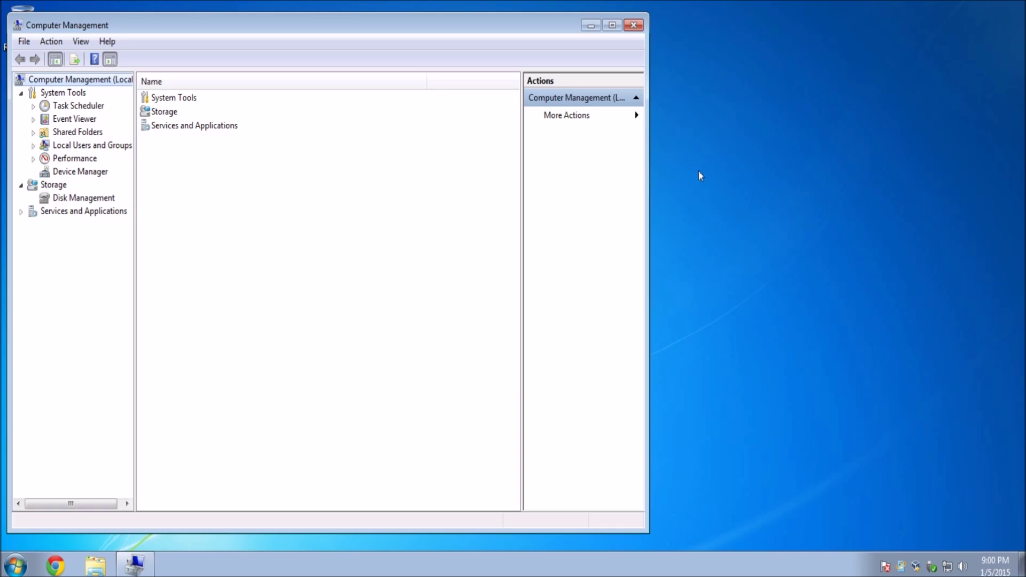
left_click(46, 187)
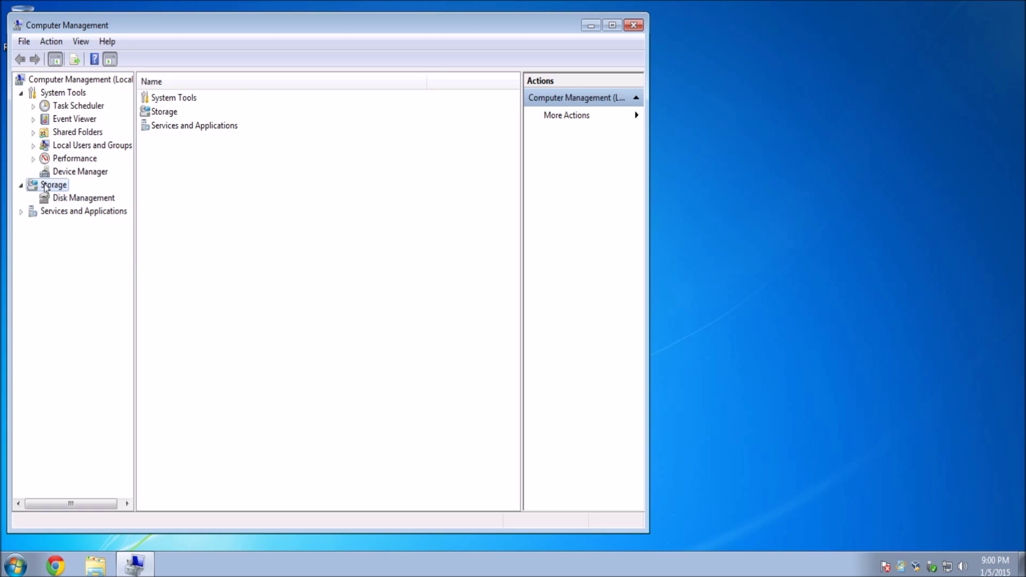
left_click(55, 198)
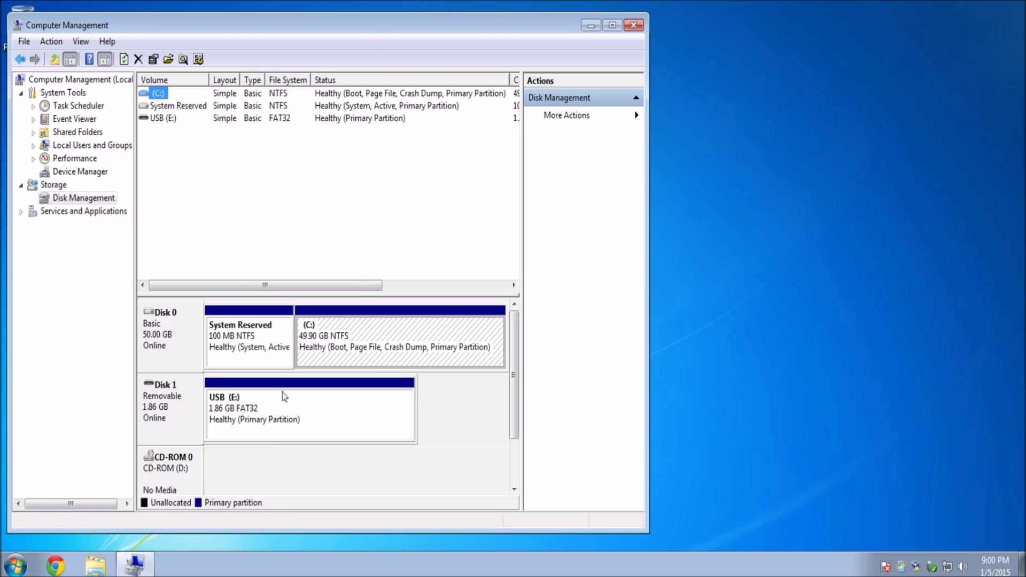
Step: Maximize Computer Management and inspect the System Reserved, C: and USB (E:) partitions
double_click(373, 21)
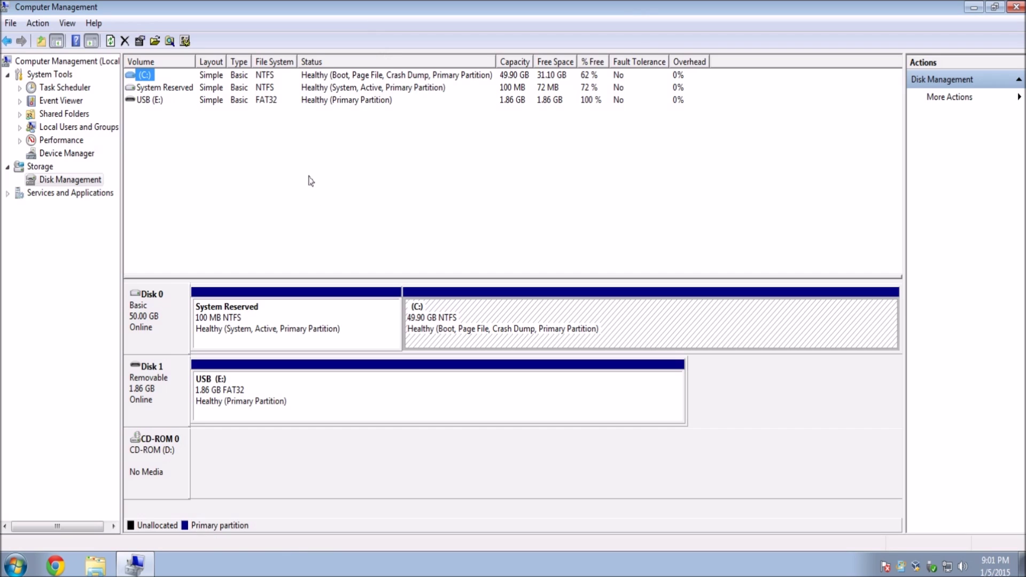
left_click(392, 310)
left_click(517, 329)
left_click(458, 383)
left_click(289, 320)
left_click(468, 295)
left_click(445, 374)
left_click(333, 345)
left_click(469, 344)
left_click(253, 332)
left_click(273, 378)
left_click(434, 348)
left_click(370, 321)
left_click(384, 377)
left_click(423, 321)
left_click(332, 308)
left_click(335, 381)
left_click(489, 347)
Step: Widen the disk map and review the 100 MB System Reserved and 49.90 GB C: partitions
left_click_drag(902, 454, 1011, 442)
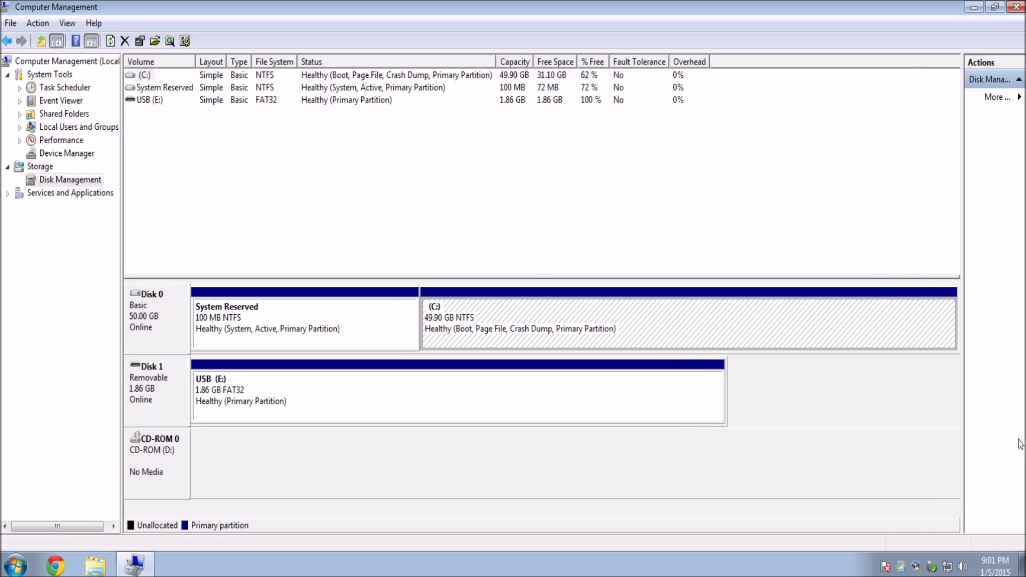
left_click(280, 346)
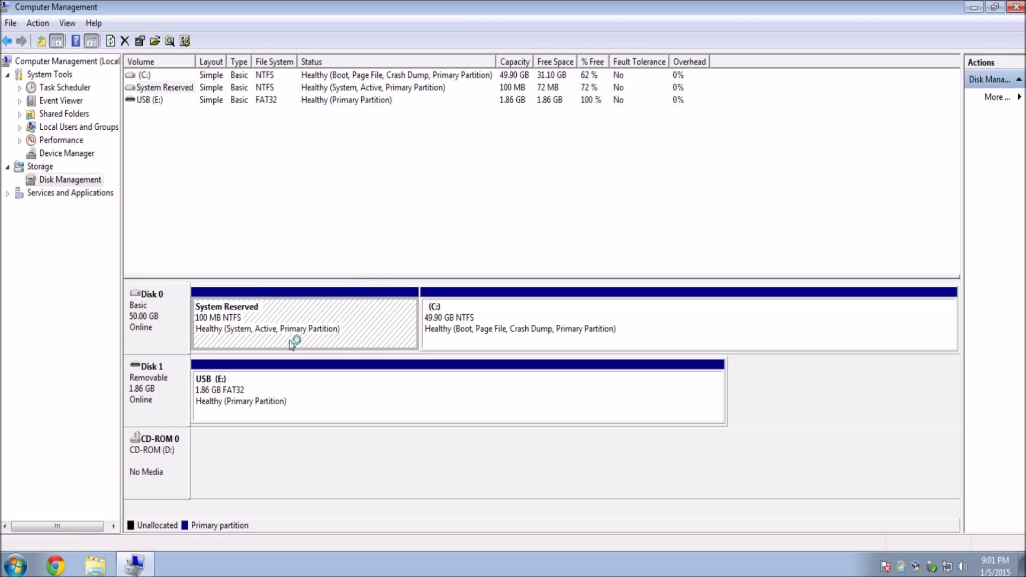
left_click(353, 386)
left_click(462, 332)
left_click(360, 388)
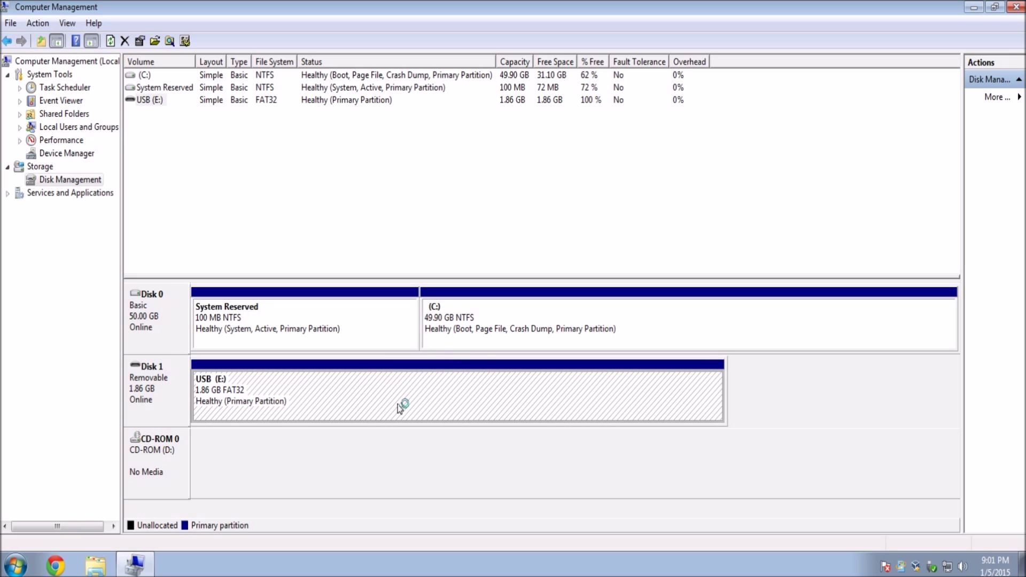
left_click(488, 341)
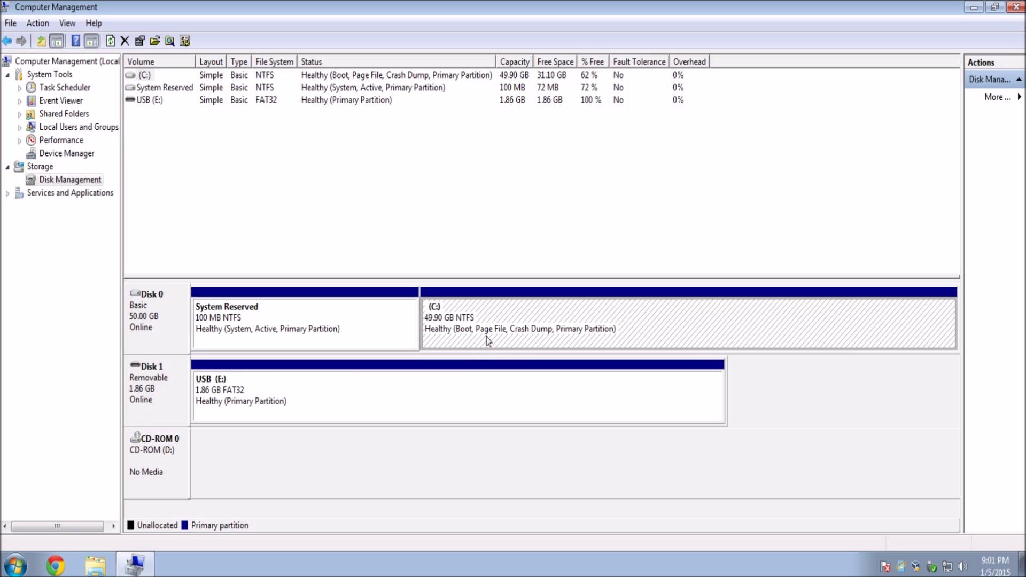
Step: Start Shrink Volume on C: and enter 10000 MB as the shrink amount
right_click(487, 341)
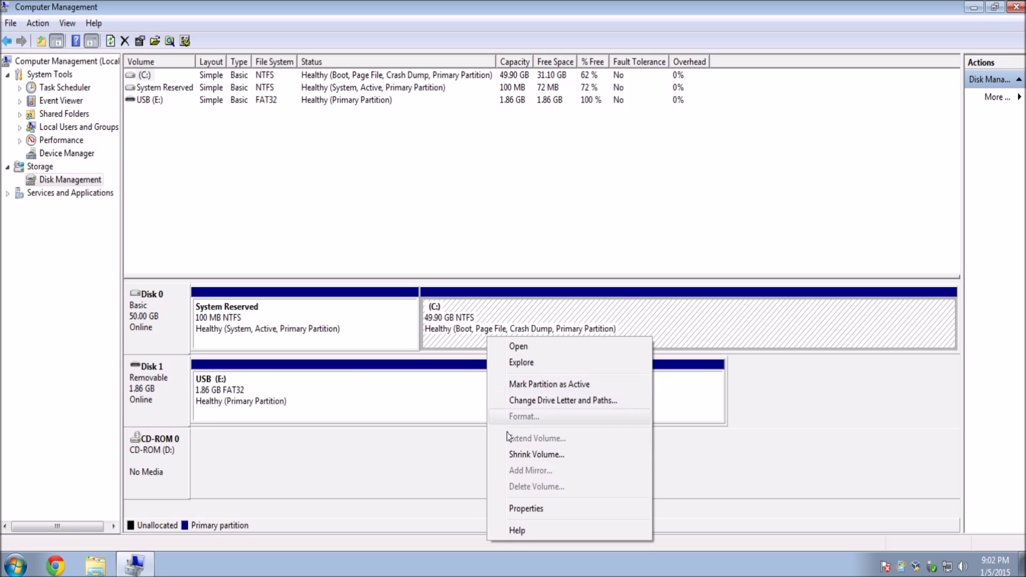
left_click(514, 455)
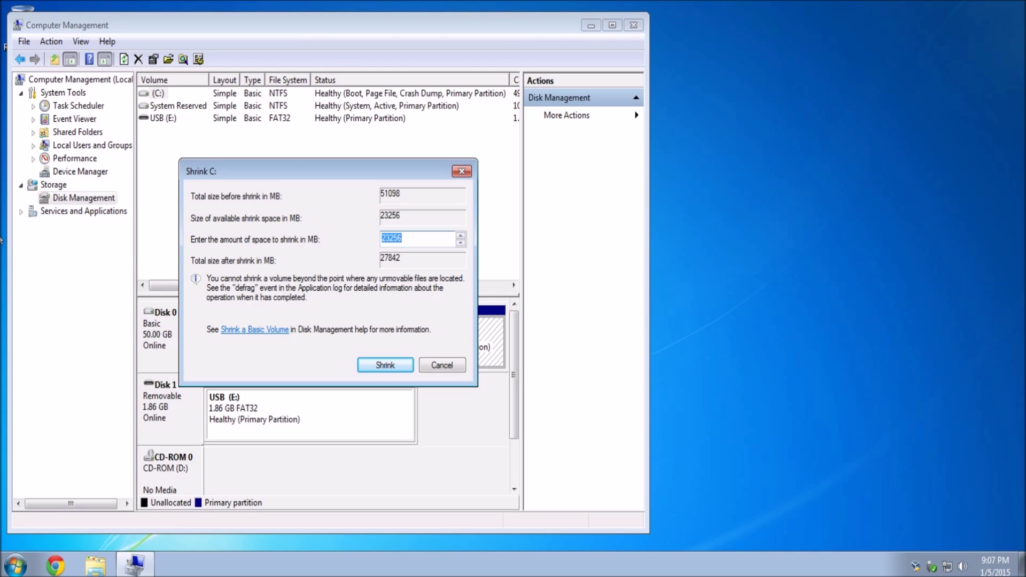
left_click_drag(262, 169, 536, 126)
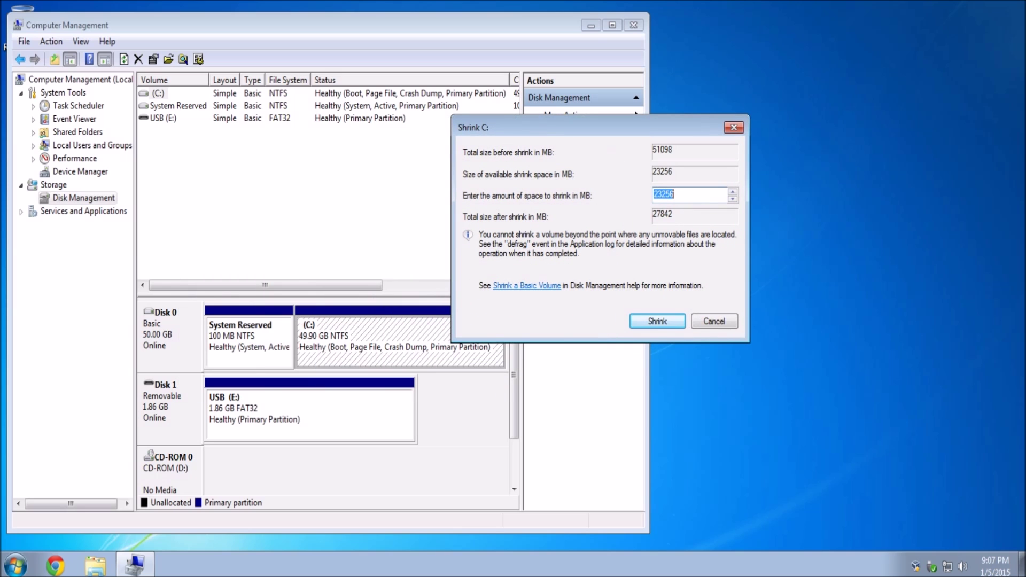
left_click_drag(675, 194, 652, 194)
left_click(675, 194)
key("shift+Home")
type("10000")
key("ctrl+a")
Step: Apply the 10000 MB shrink to C:, then minimize Computer Management
left_click_drag(479, 126, 415, 47)
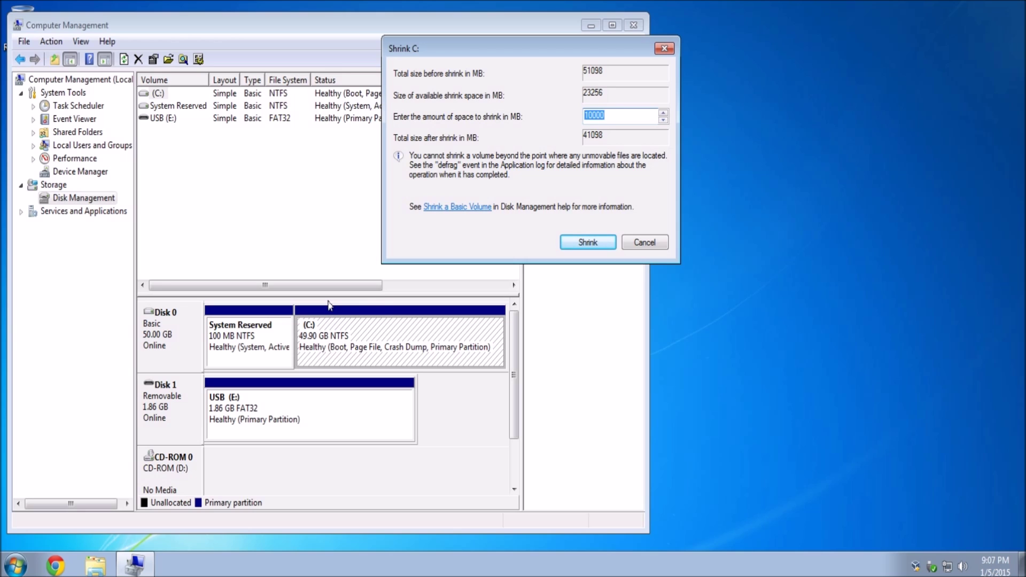
left_click_drag(433, 51, 708, 45)
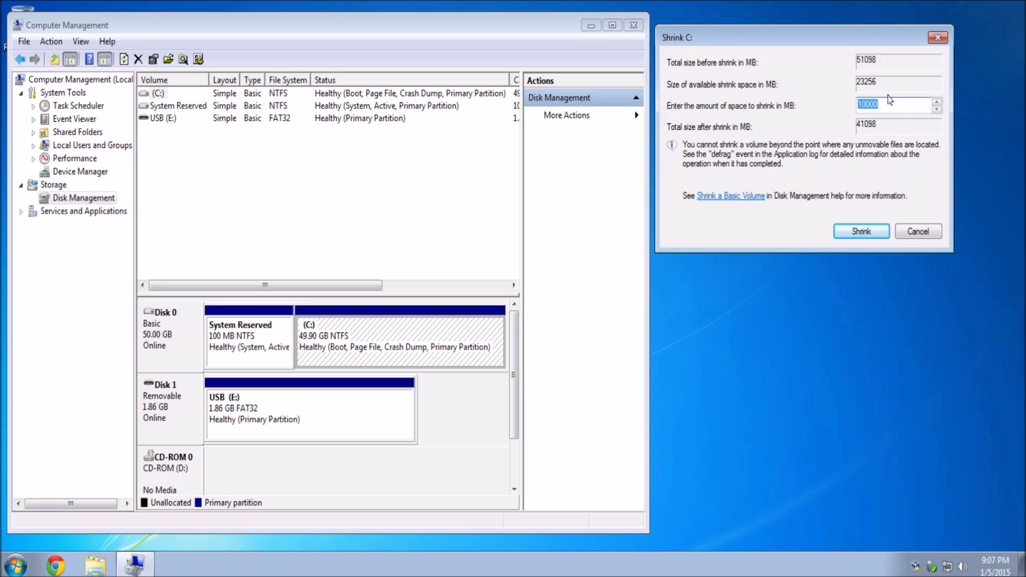
key("End")
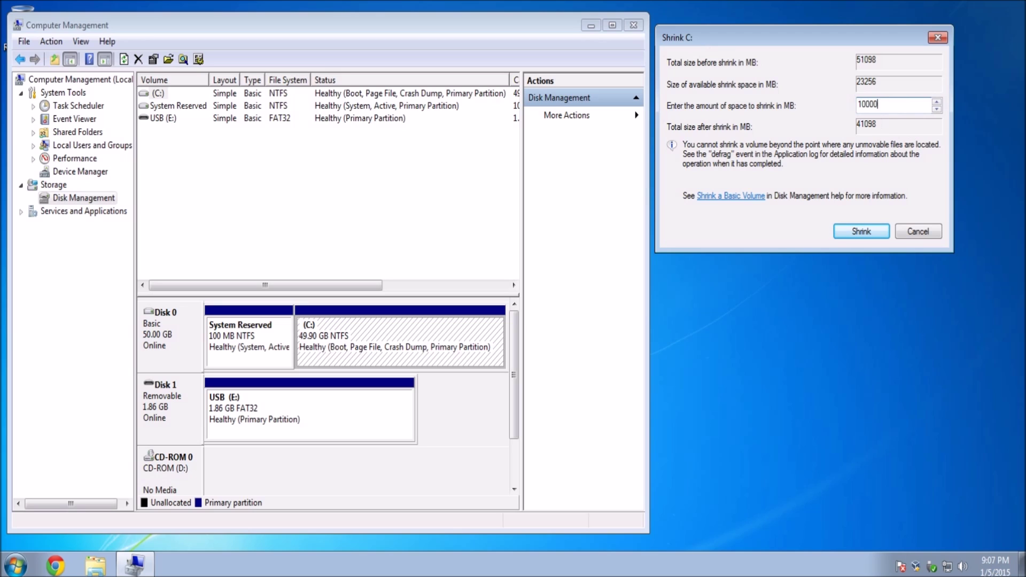
left_click(862, 234)
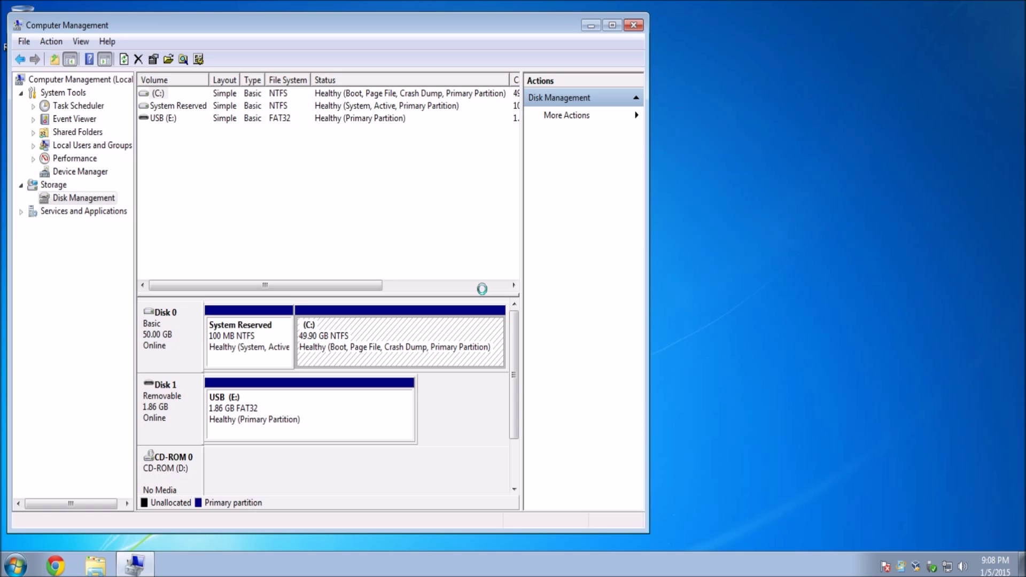
left_click_drag(520, 23, 735, 19)
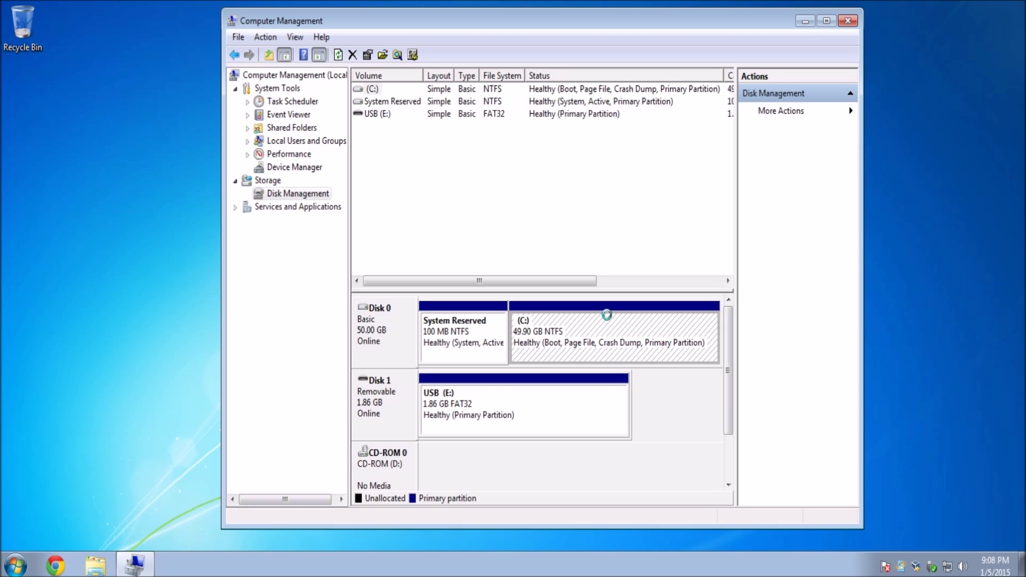
left_click(803, 21)
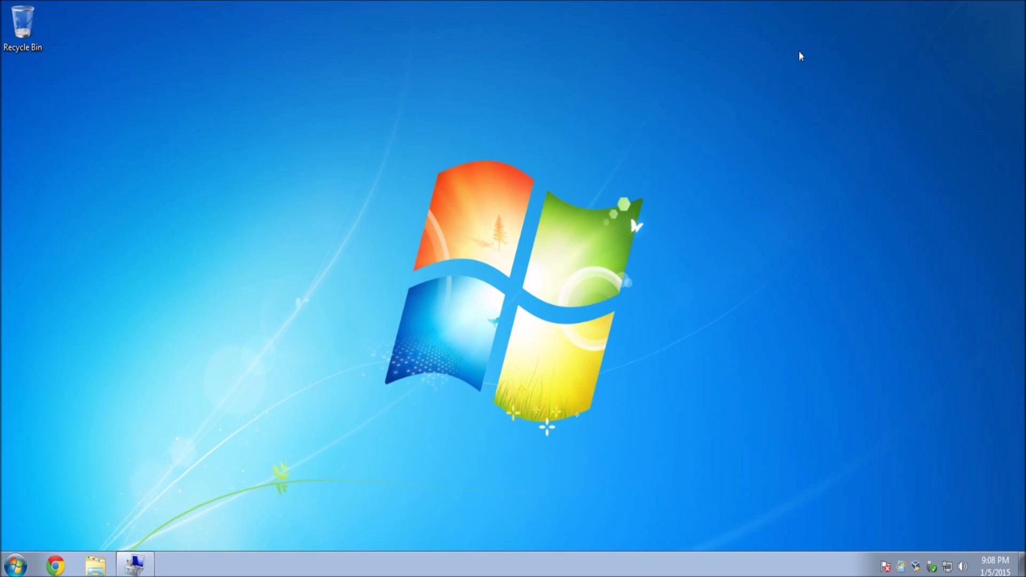
Step: In Downloads, try burning the Ubuntu disc image, cancelling when no disc burner is found
left_click_drag(641, 209, 740, 138)
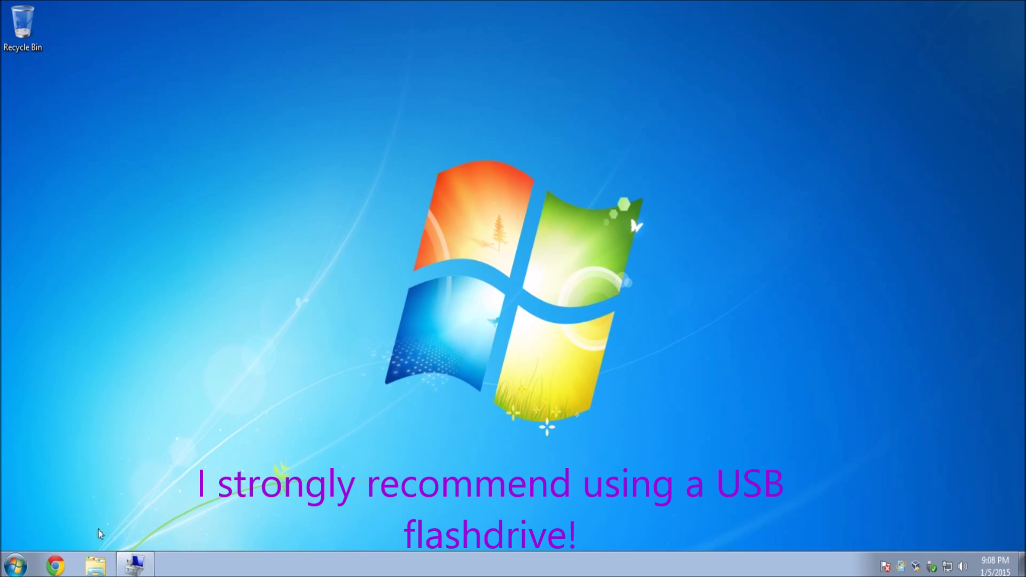
left_click(95, 565)
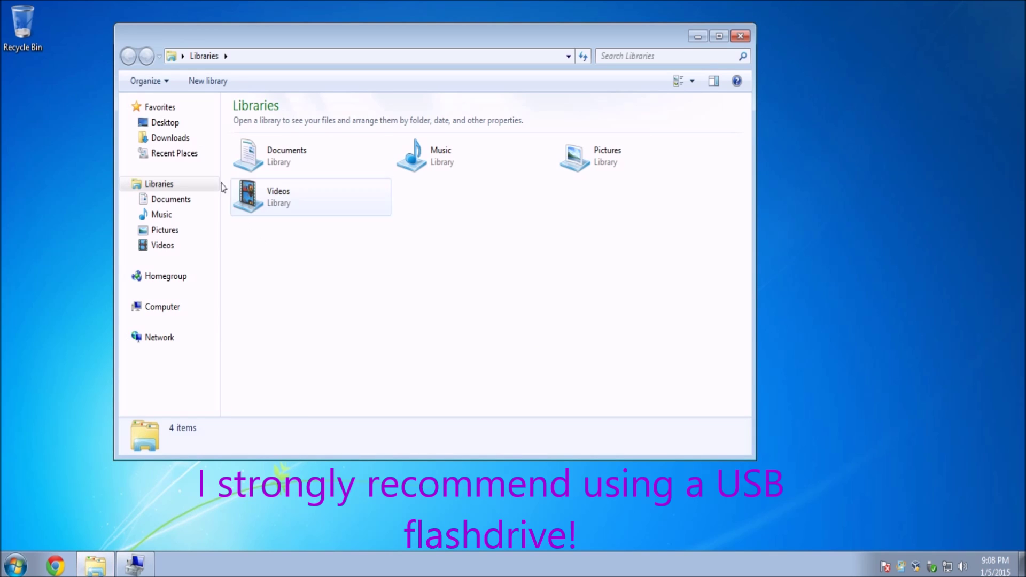
left_click(170, 138)
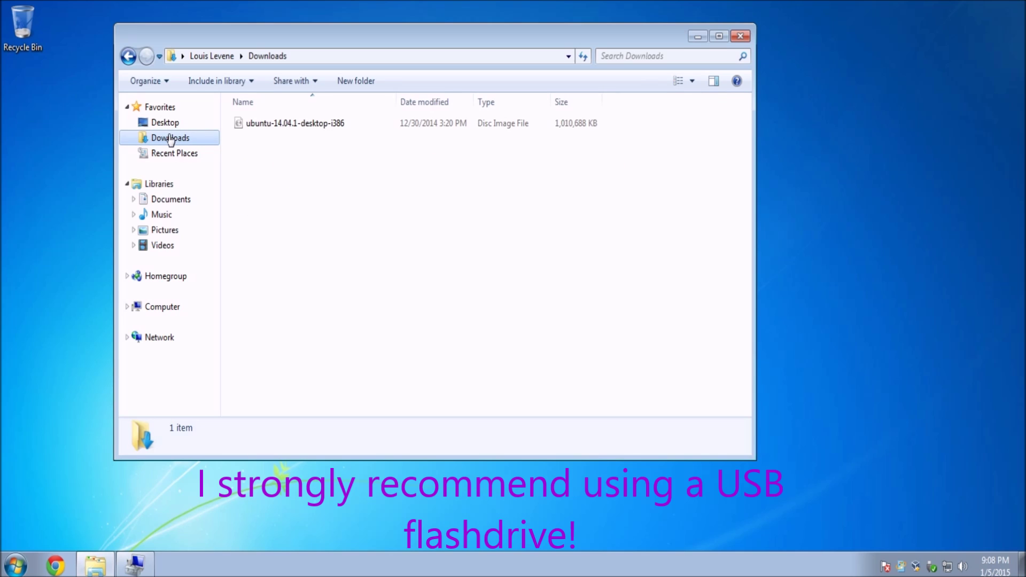
right_click(277, 128)
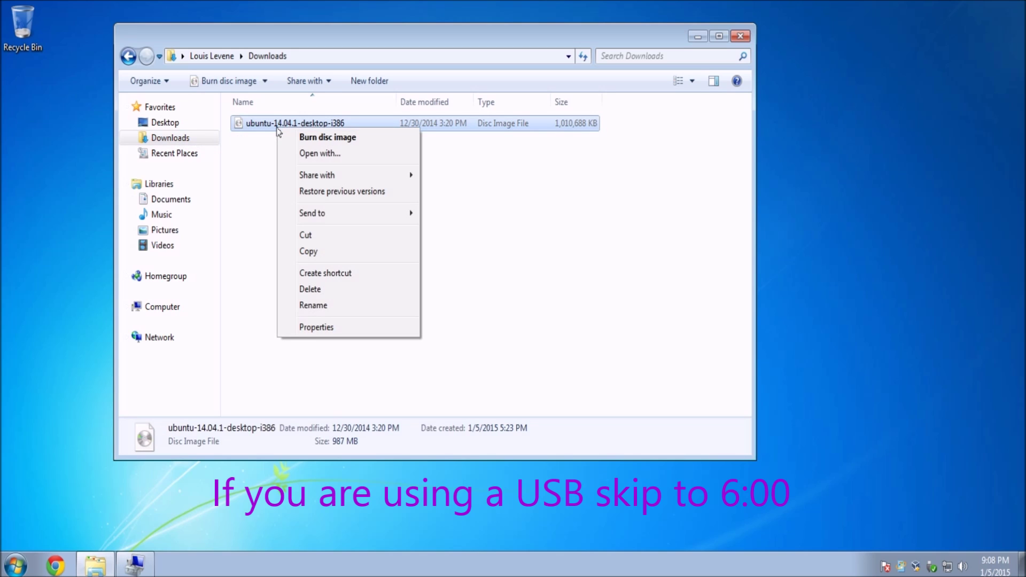
left_click(291, 137)
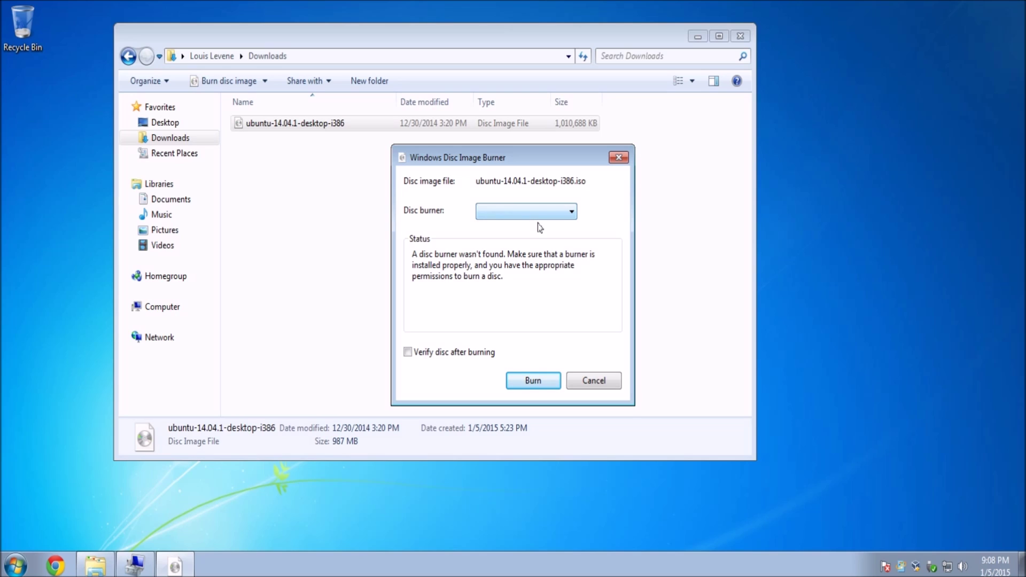
left_click(528, 210)
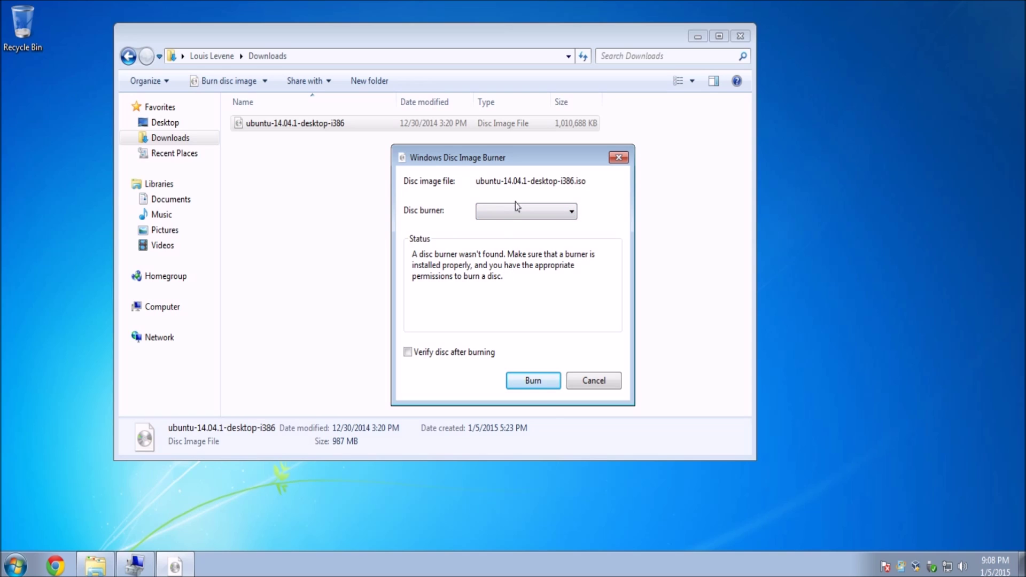
left_click(582, 380)
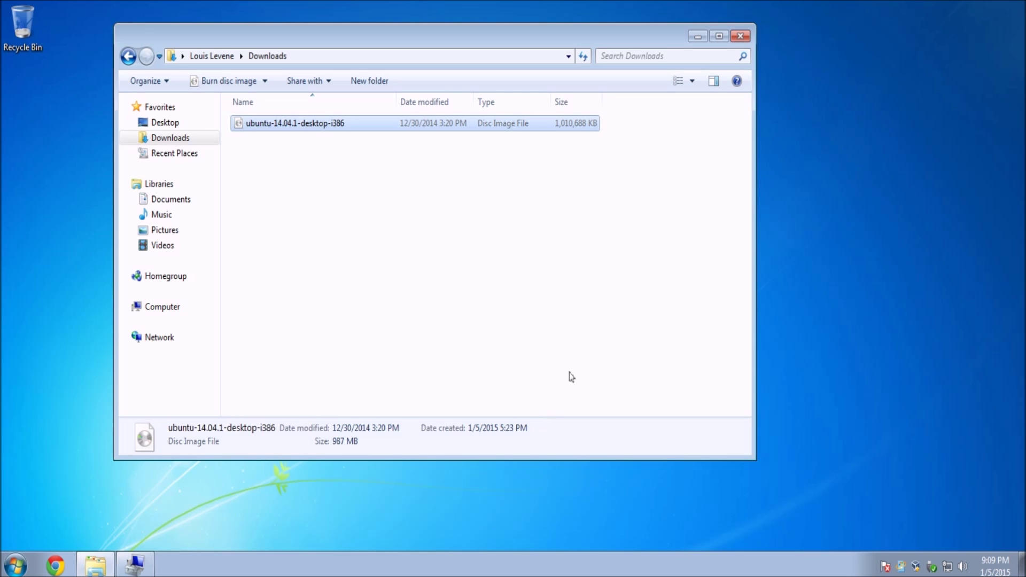
left_click(443, 300)
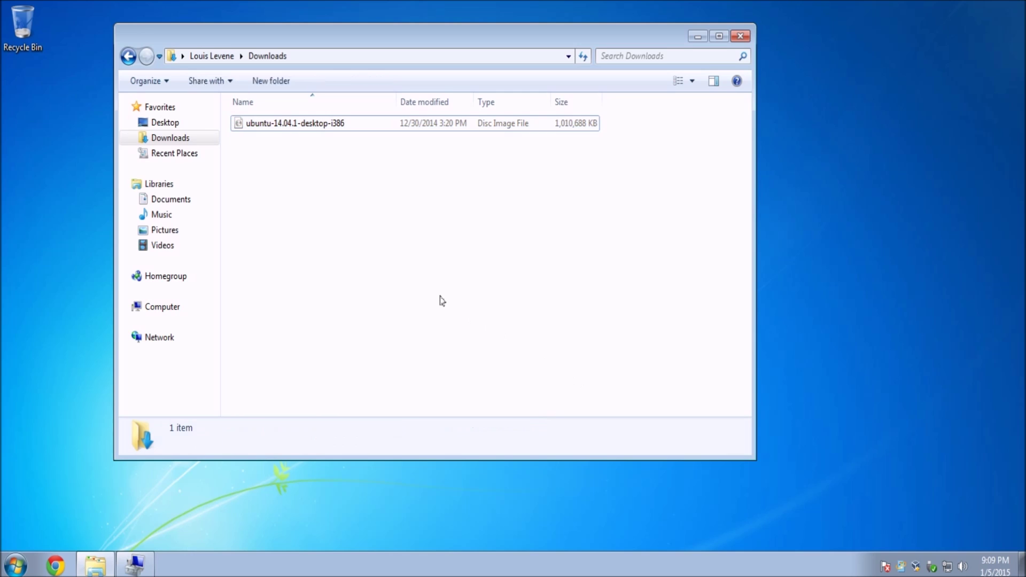
Step: Close the Downloads folder and search Chrome for 'universal usb installer'
left_click(740, 36)
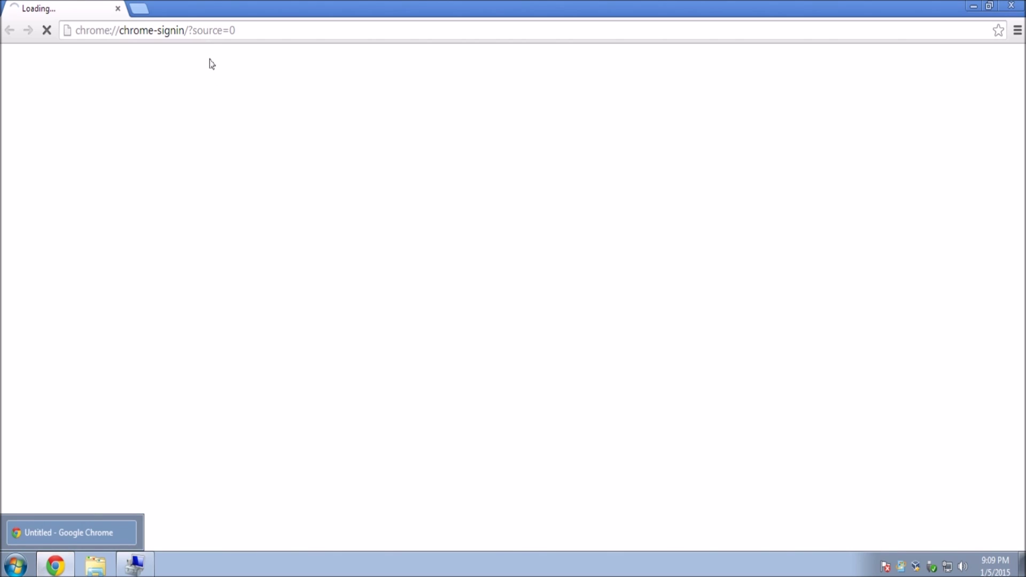
left_click(207, 33)
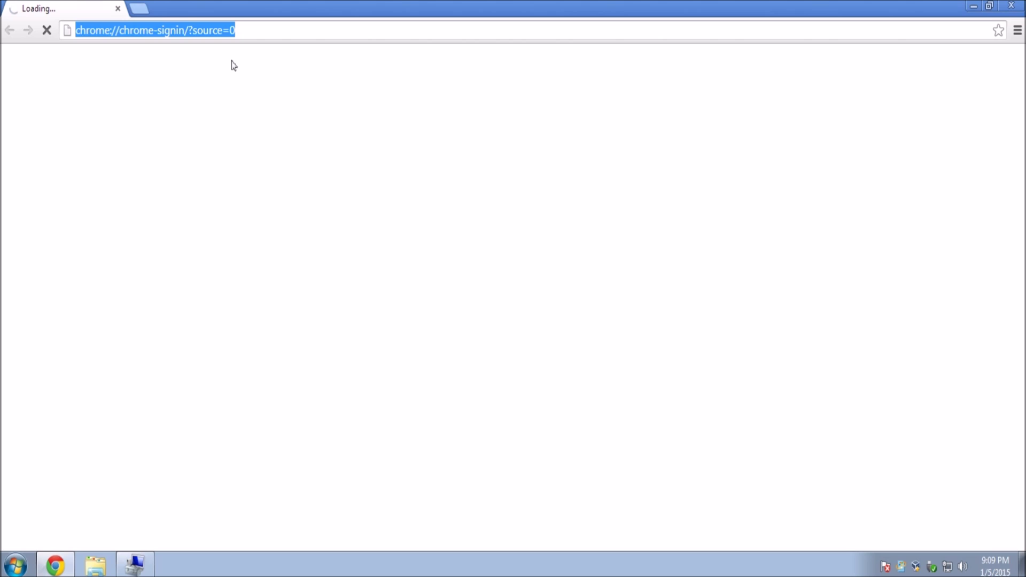
type("uni")
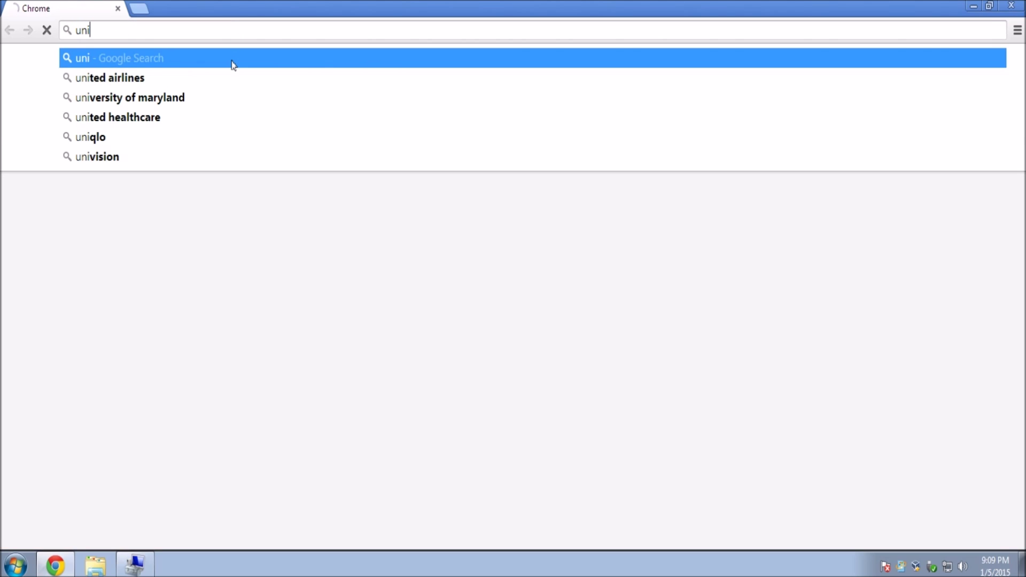
type("s")
key("BackSpace")
key("BackSpace")
type("is")
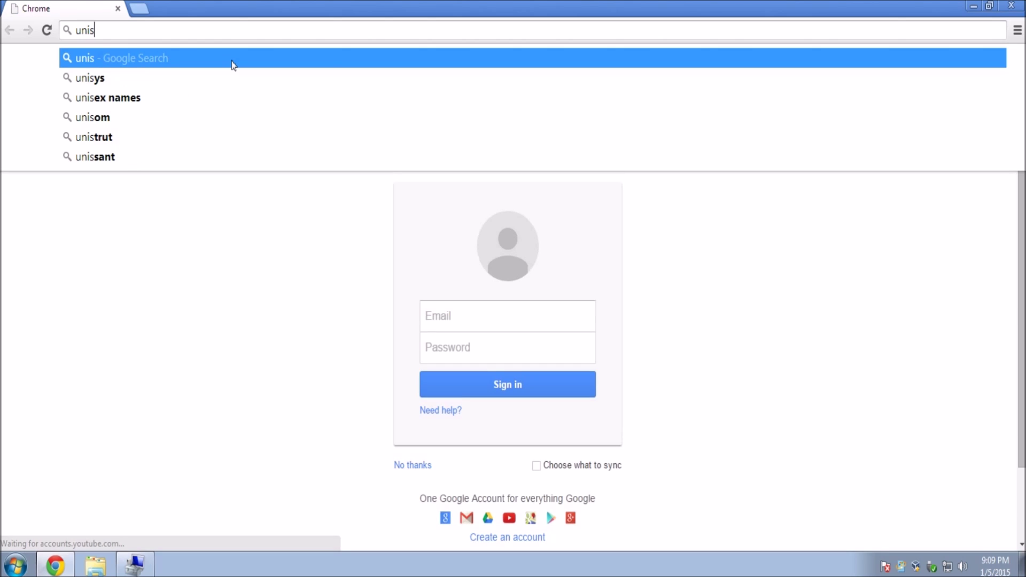
key("BackSpace")
key("BackSpace")
type("iversal ")
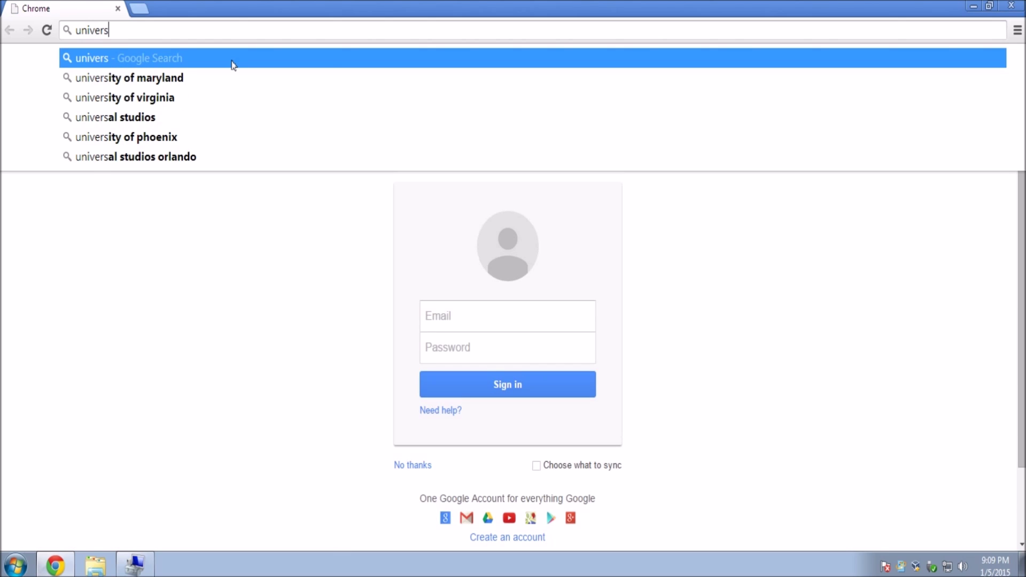
type("usb inst")
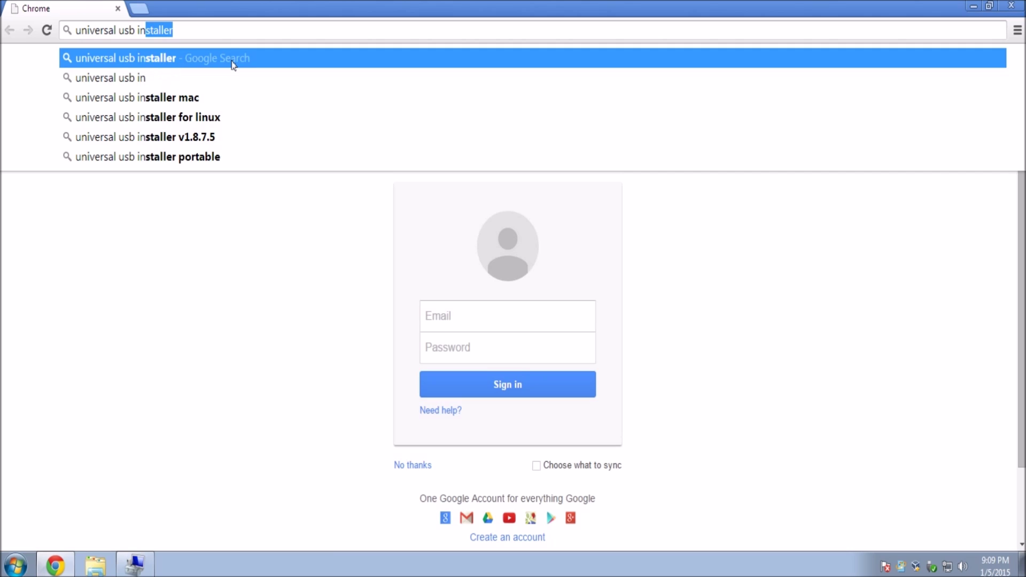
type("aller")
key("Return")
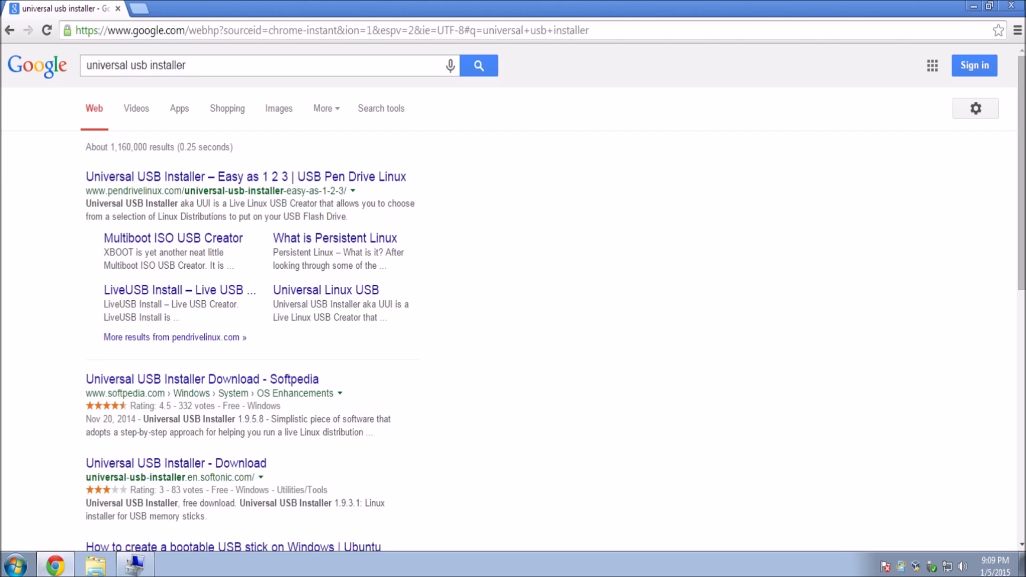
Step: Download Universal USB Installer 1.9.5.8 from the pendrivelinux.com page
left_click(262, 175)
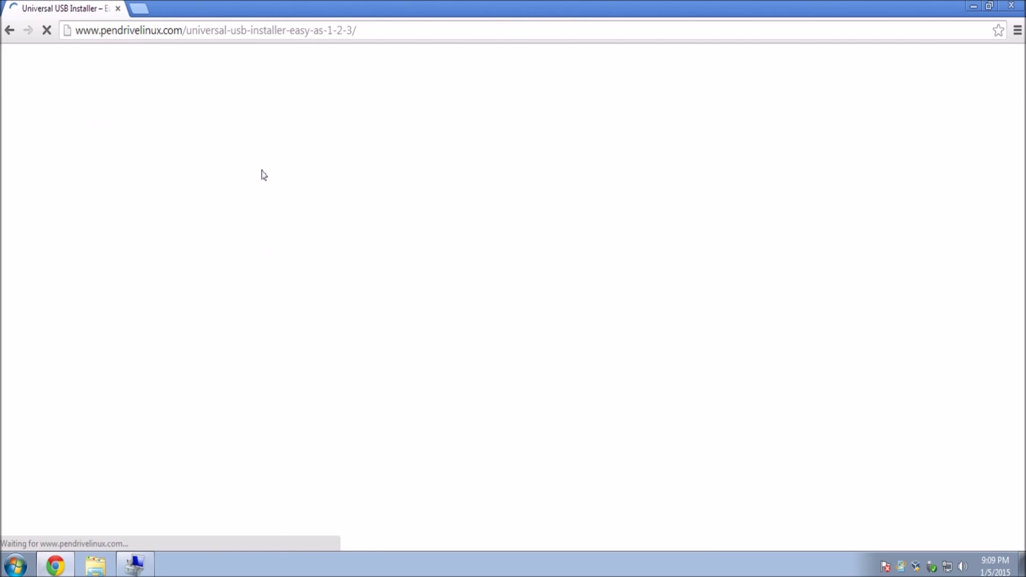
scroll(497, 252, "down", 14)
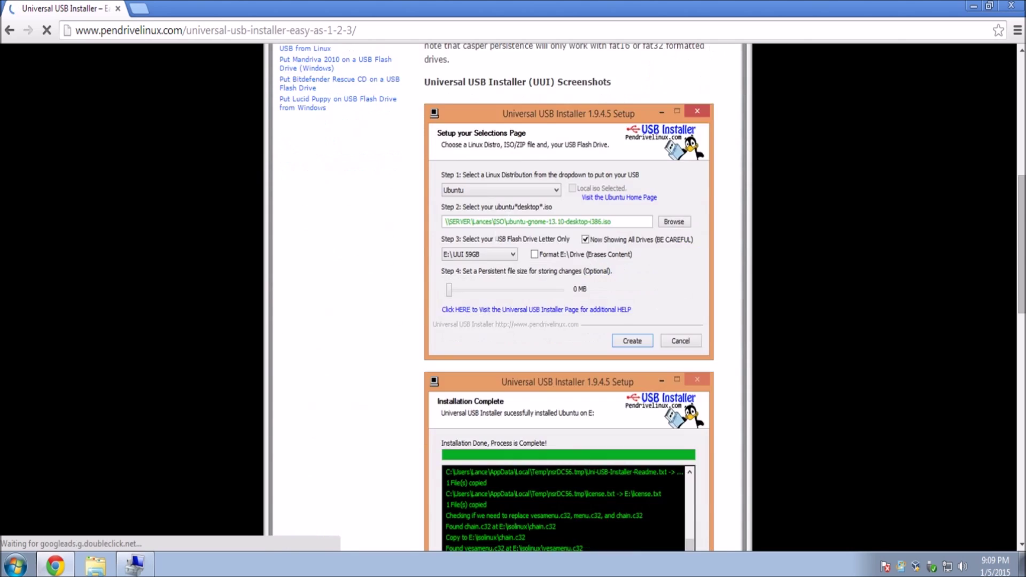
scroll(497, 252, "down", 10)
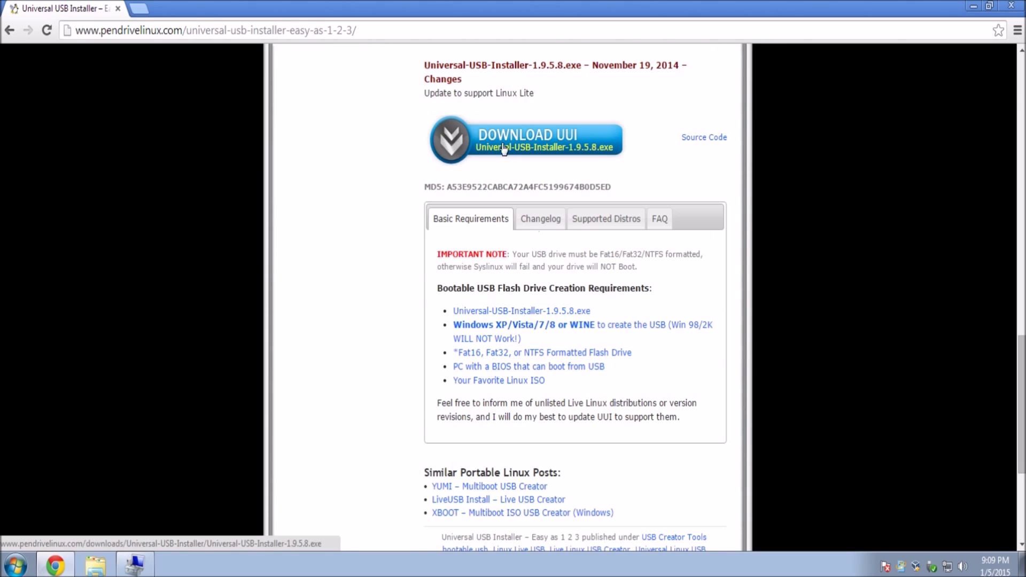
left_click(504, 147)
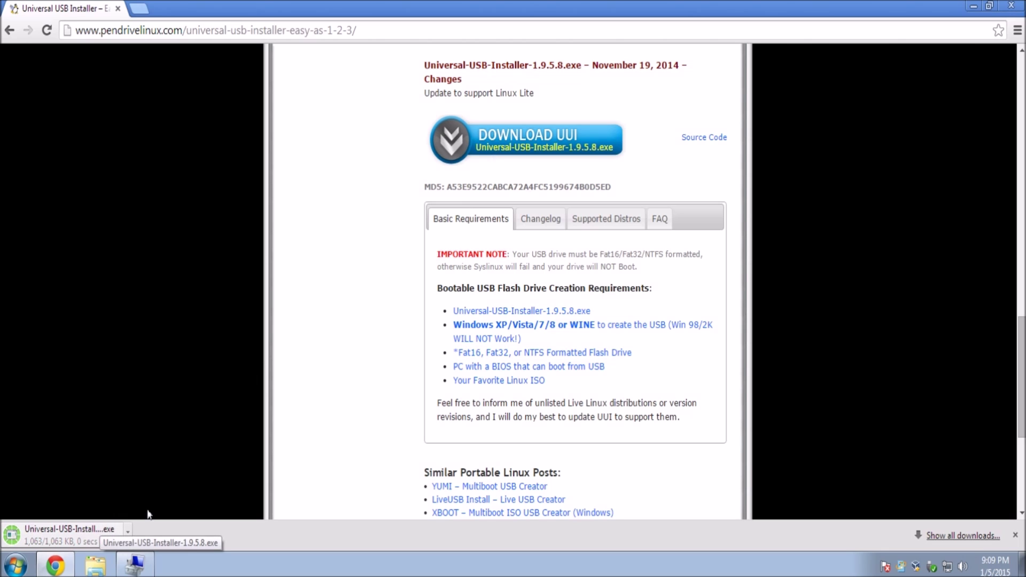
Step: Close Chrome and launch Universal-USB-Installer from the Downloads folder
left_click(1011, 5)
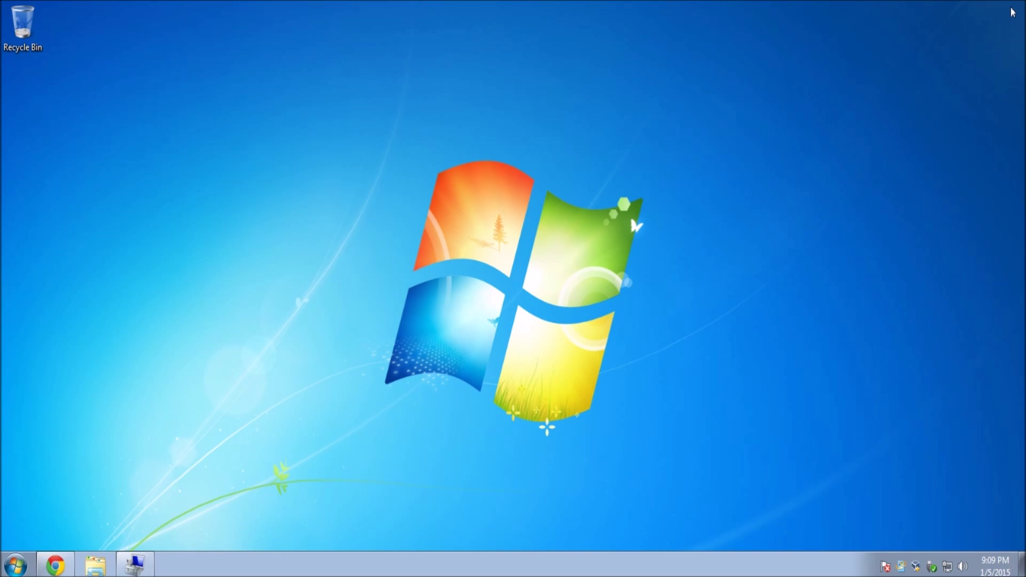
left_click(95, 565)
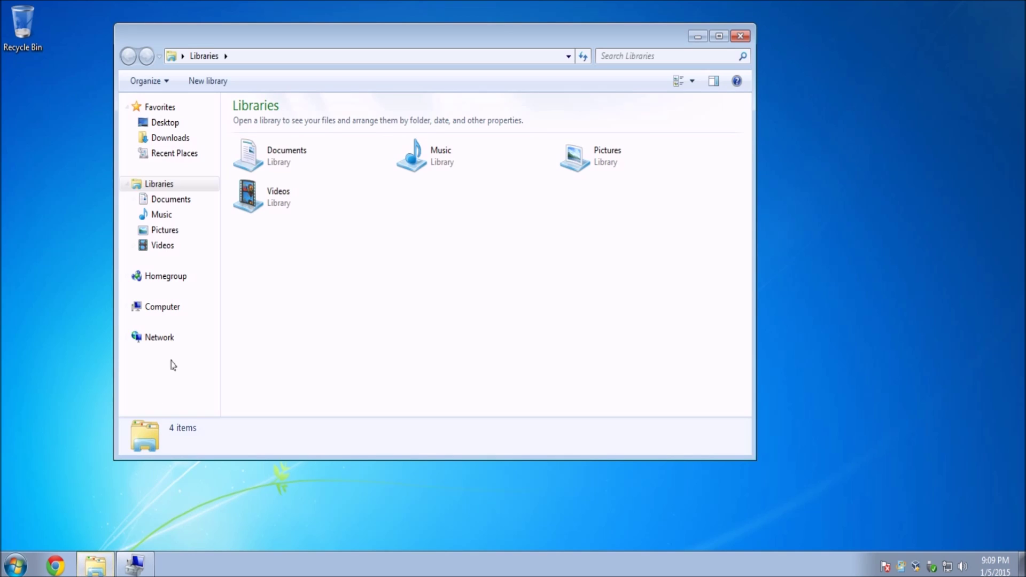
left_click(155, 139)
double_click(278, 140)
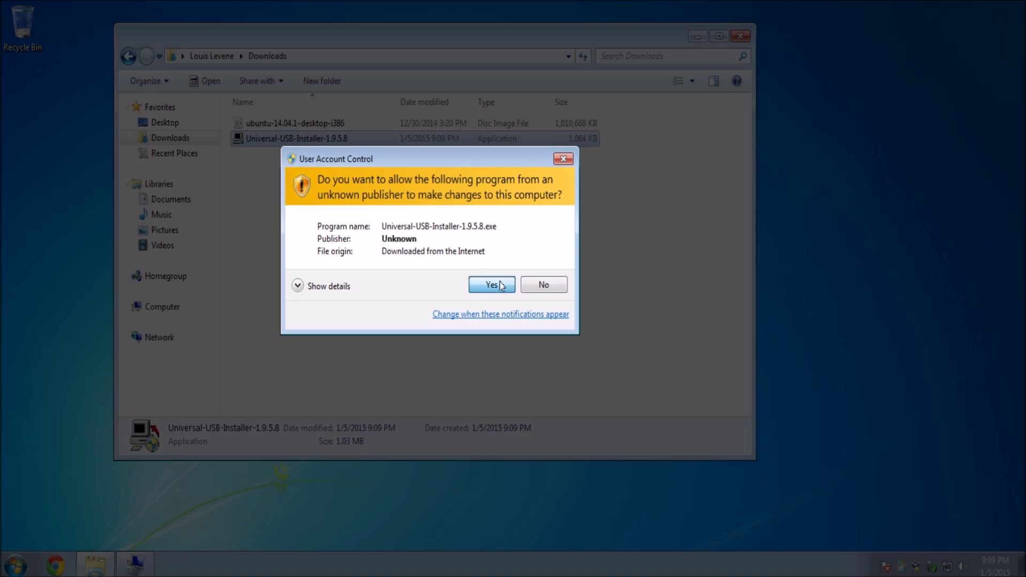
Step: Allow the installer to run, accept its licence and browse the Step 1 distribution list
left_click(491, 284)
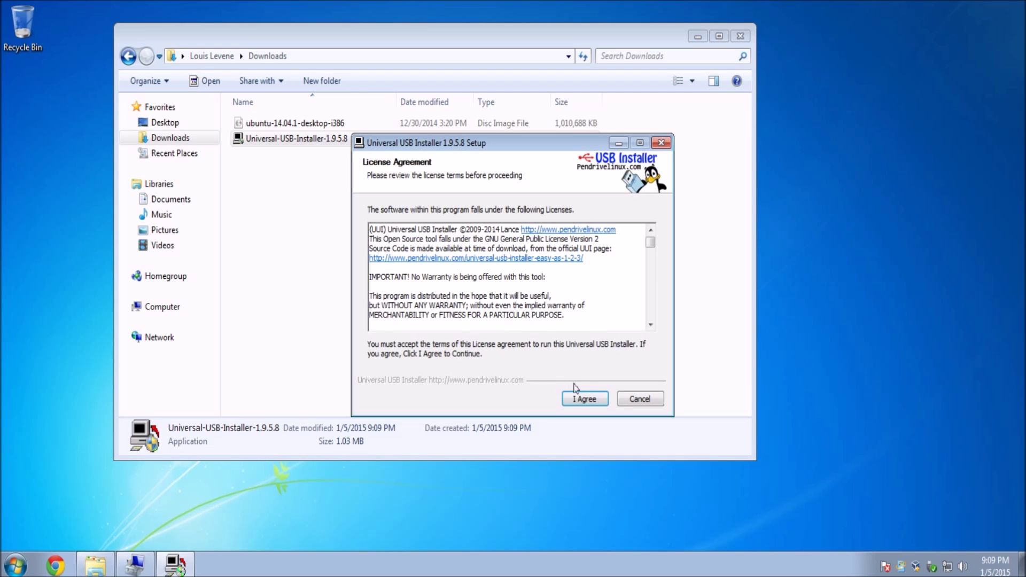
left_click(582, 398)
left_click(472, 229)
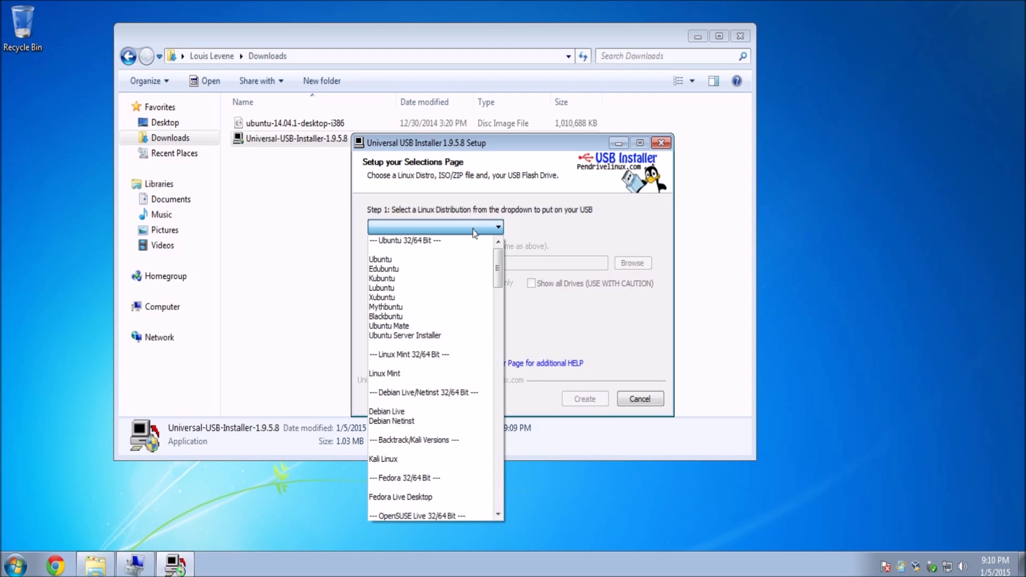
scroll(462, 240, "down", 1)
scroll(463, 240, "down", 15)
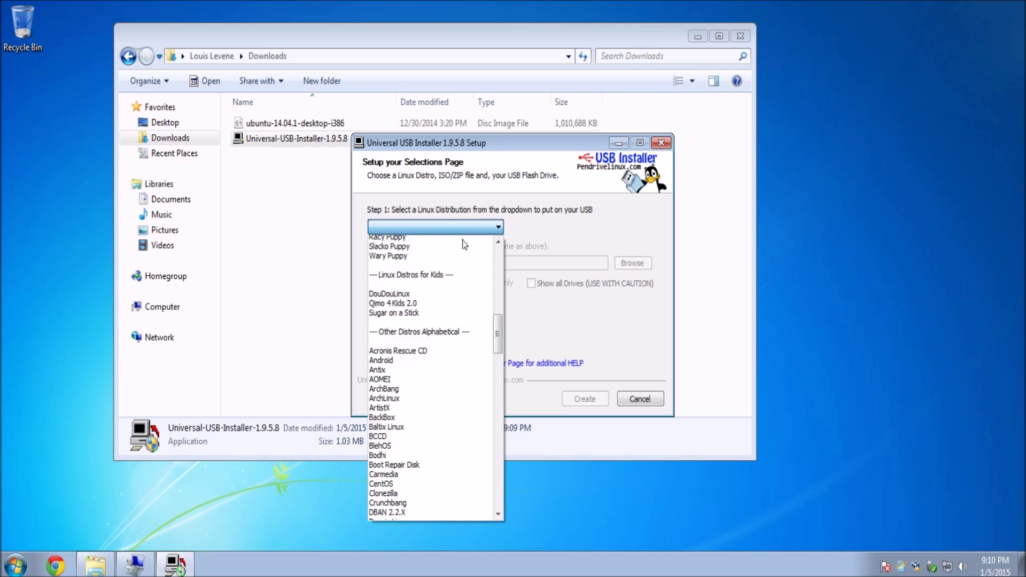
scroll(497, 330, "down", 10)
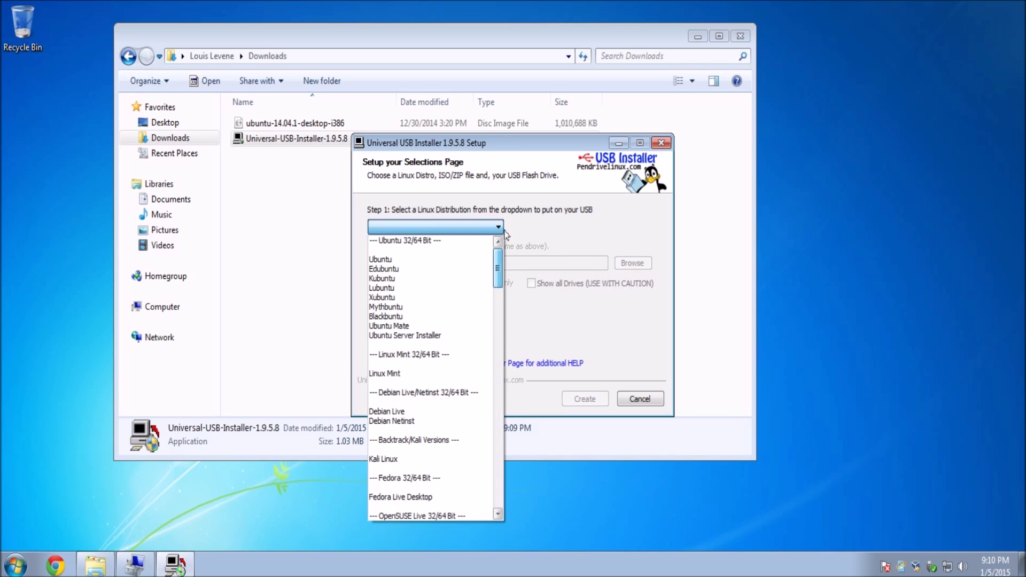
Step: Select Ubuntu, the ubuntu-14.04.1-desktop-i386 iso, and the E: USB 1GB drive
left_click(406, 258)
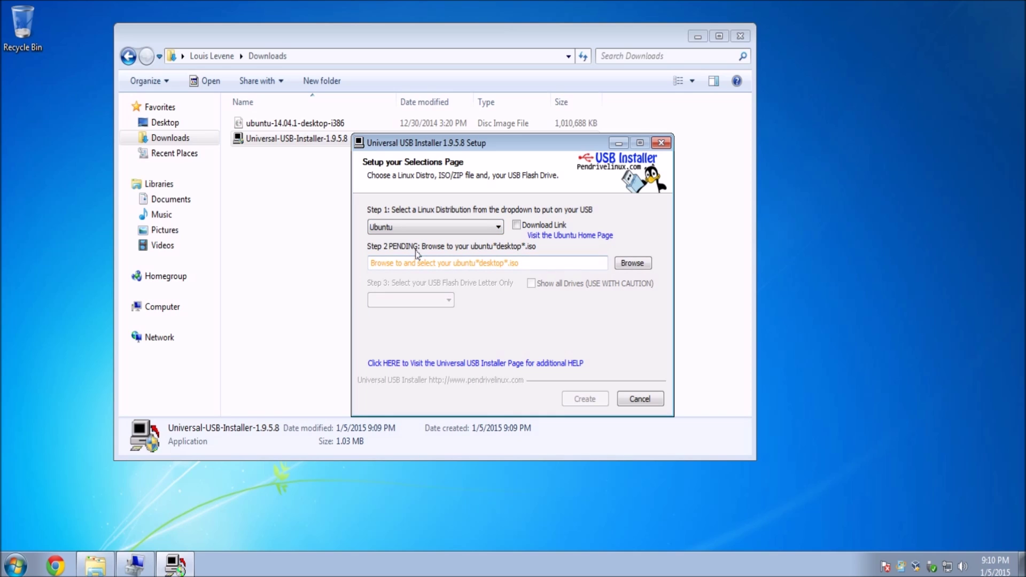
left_click(631, 264)
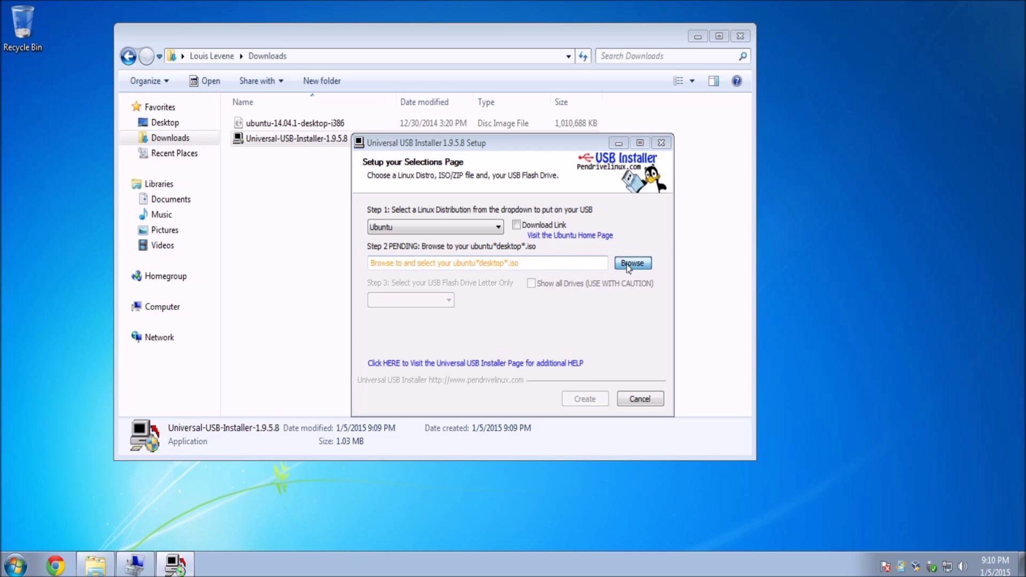
double_click(517, 260)
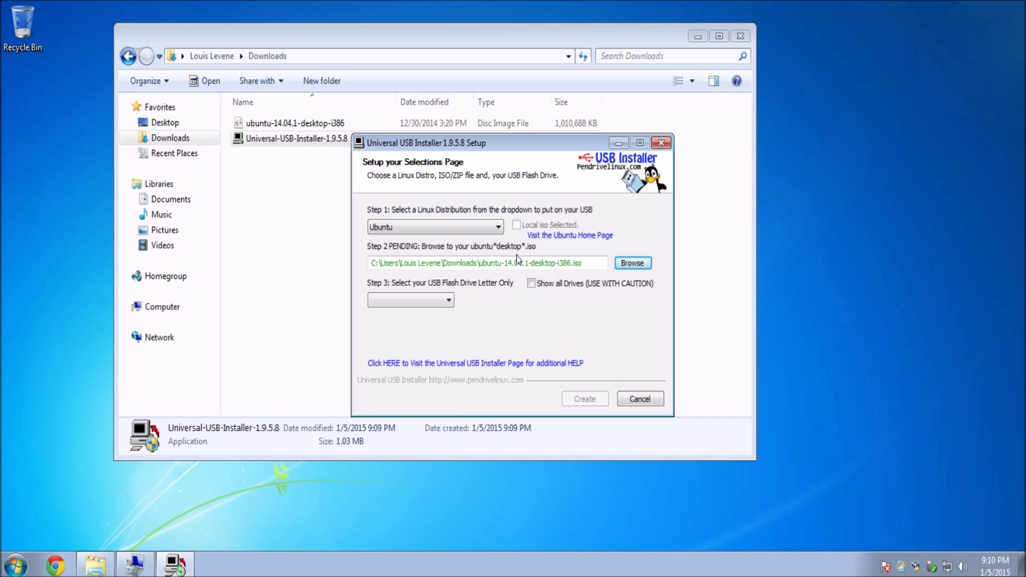
left_click(426, 303)
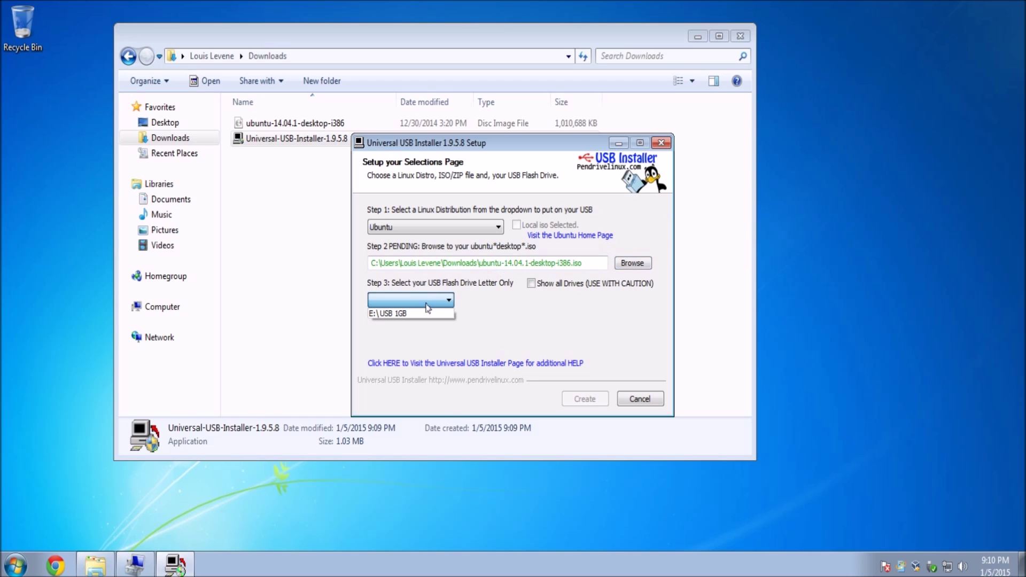
left_click(428, 311)
Step: Check the USB (E:) drive's details in the file browser, then close it
left_click(240, 286)
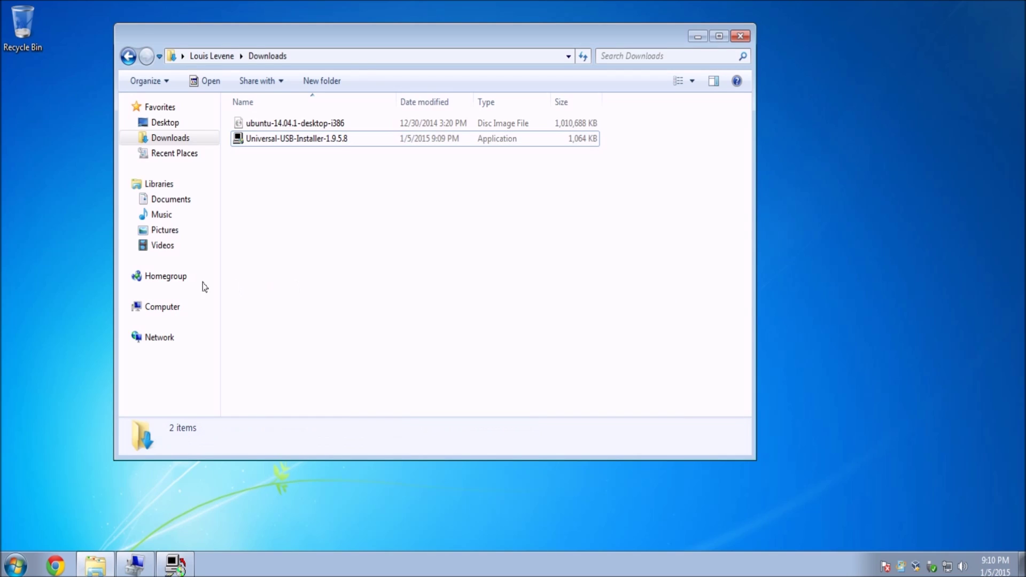
left_click(150, 312)
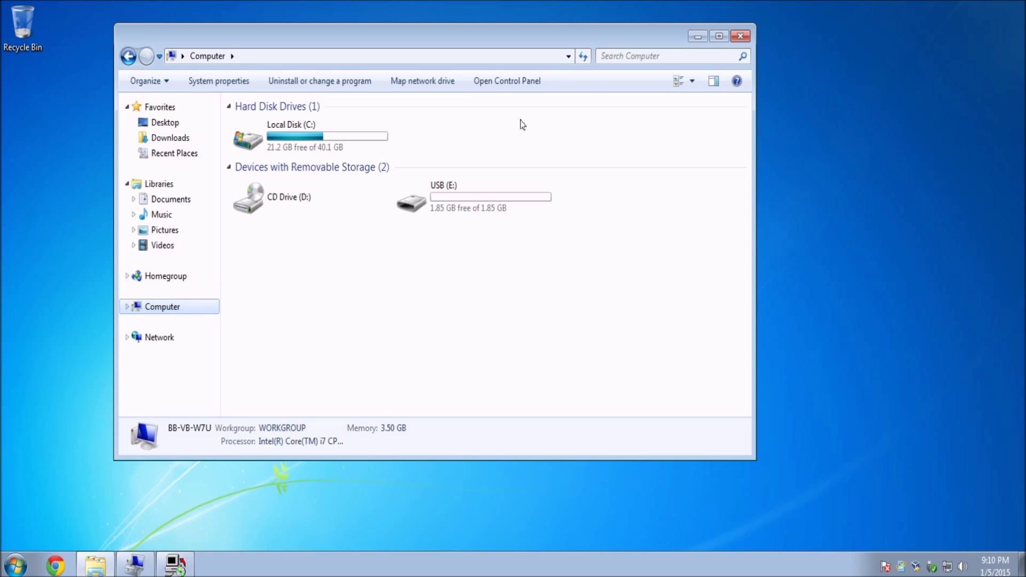
left_click(433, 195)
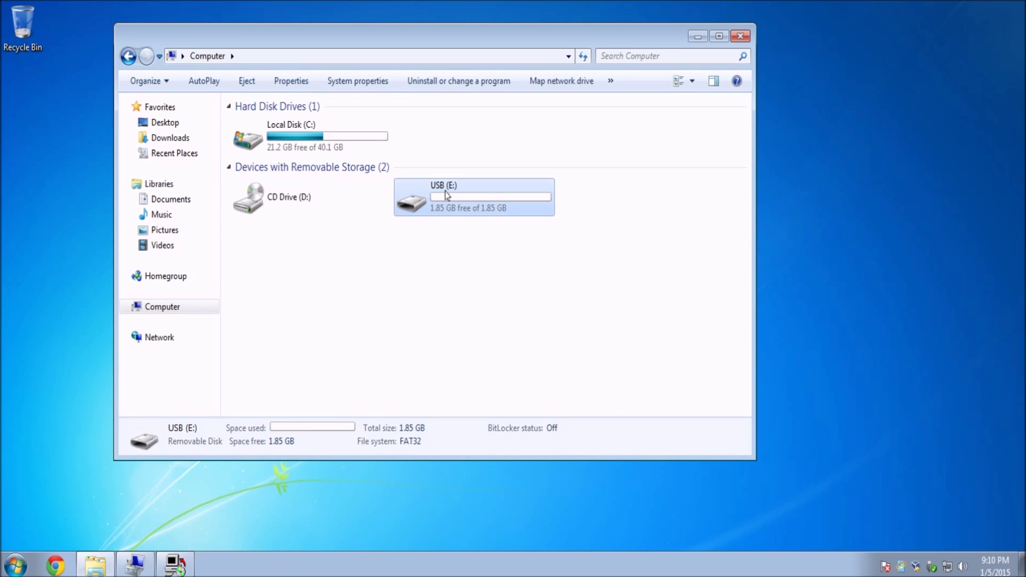
left_click(740, 35)
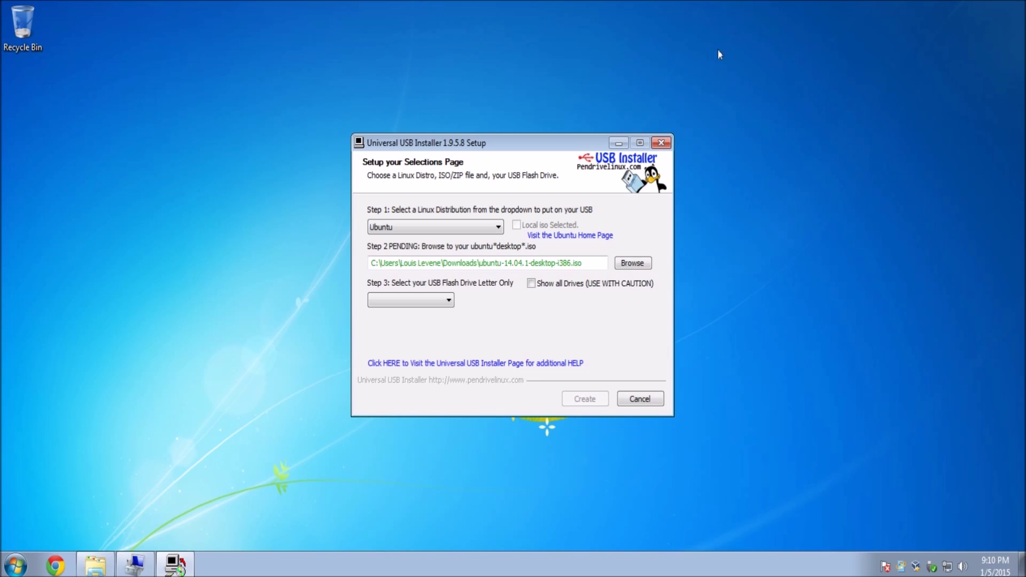
Step: Reselect E: USB 1GB as the target drive and leave formatting unchecked
left_click(428, 299)
left_click(427, 312)
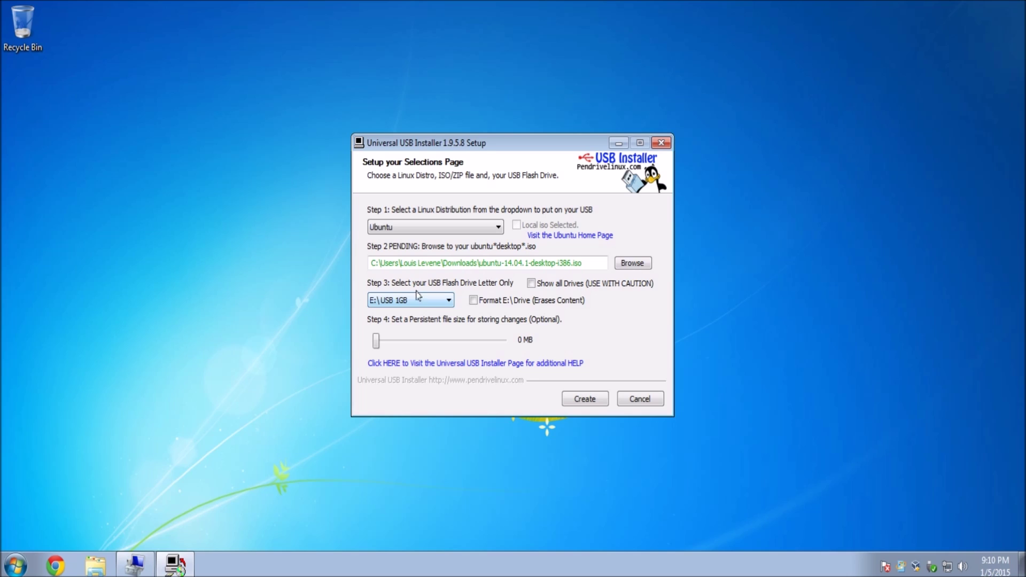
left_click(484, 302)
left_click(484, 303)
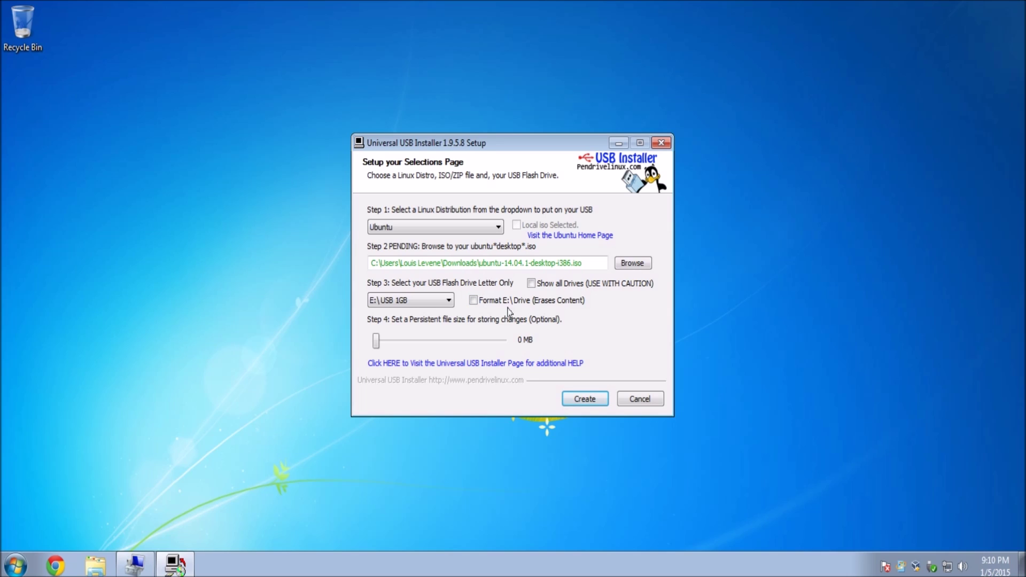
Step: Start creating the bootable Ubuntu USB on E: and confirm writing it
left_click(584, 400)
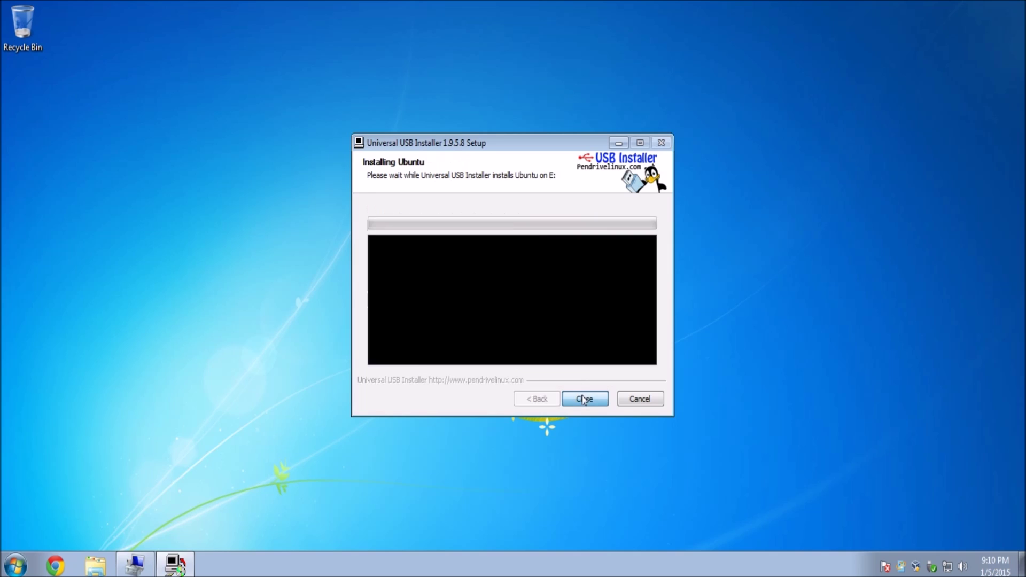
left_click(582, 388)
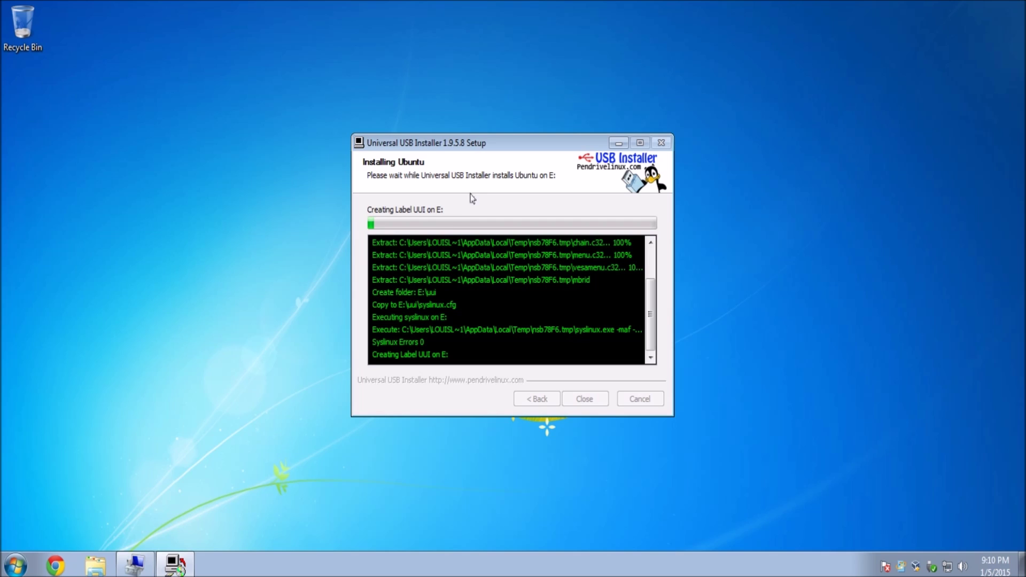
Step: Inspect the C: partition and 9.77 GB unallocated space with Disk Management maximized
left_click(130, 570)
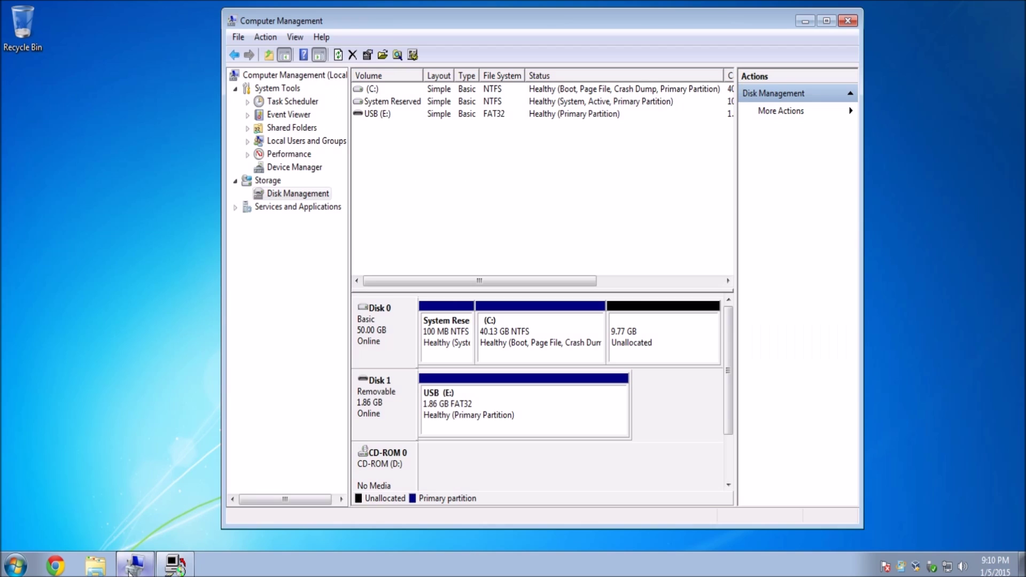
left_click(543, 335)
left_click(657, 317)
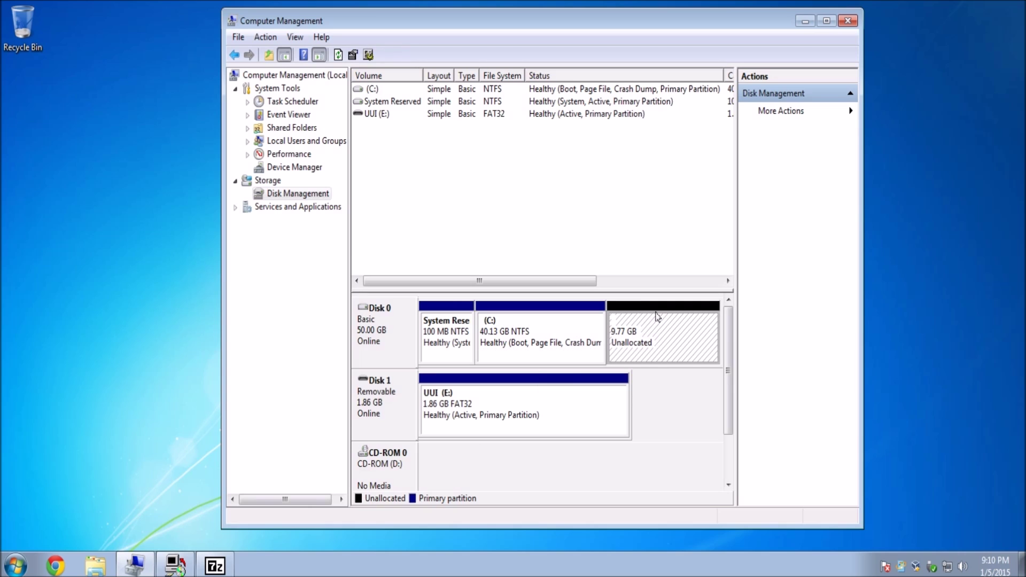
double_click(587, 21)
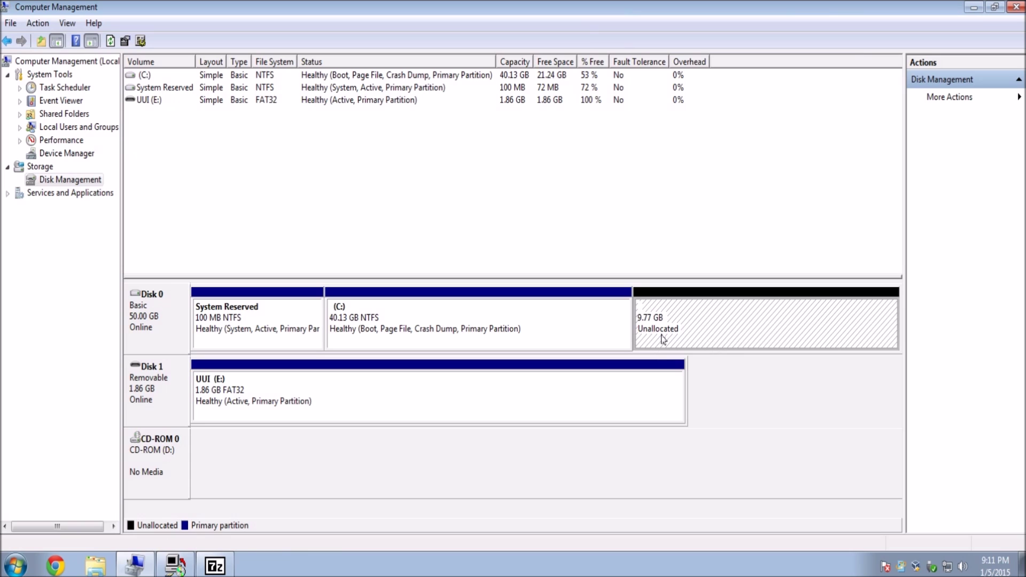
left_click(600, 330)
left_click(640, 293)
Step: Review System Reserved, C:, unallocated and UUI (E:) partitions, then close Computer Management
left_click(480, 327)
left_click(277, 327)
left_click(481, 327)
left_click(692, 321)
left_click(656, 371)
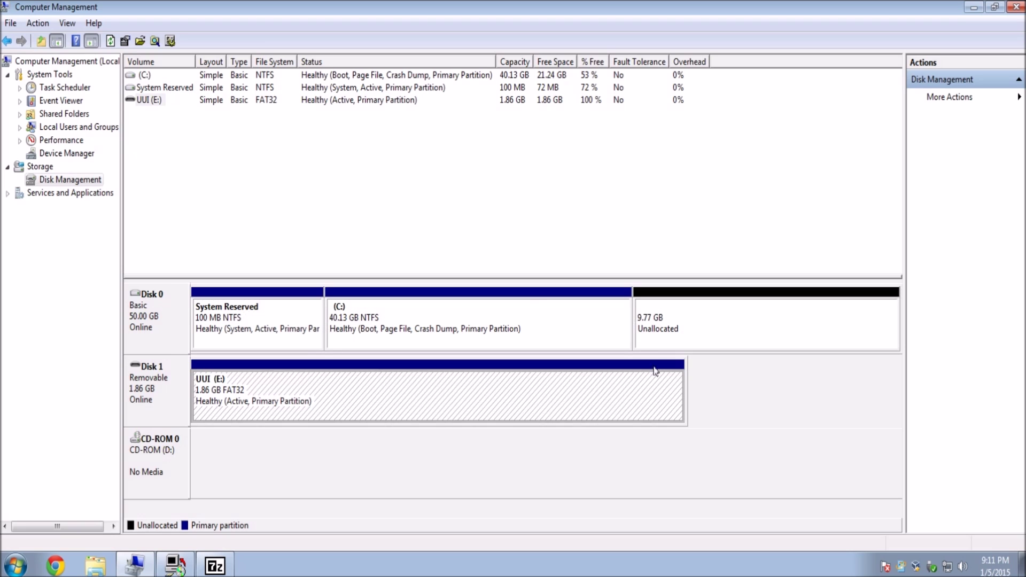
left_click(710, 323)
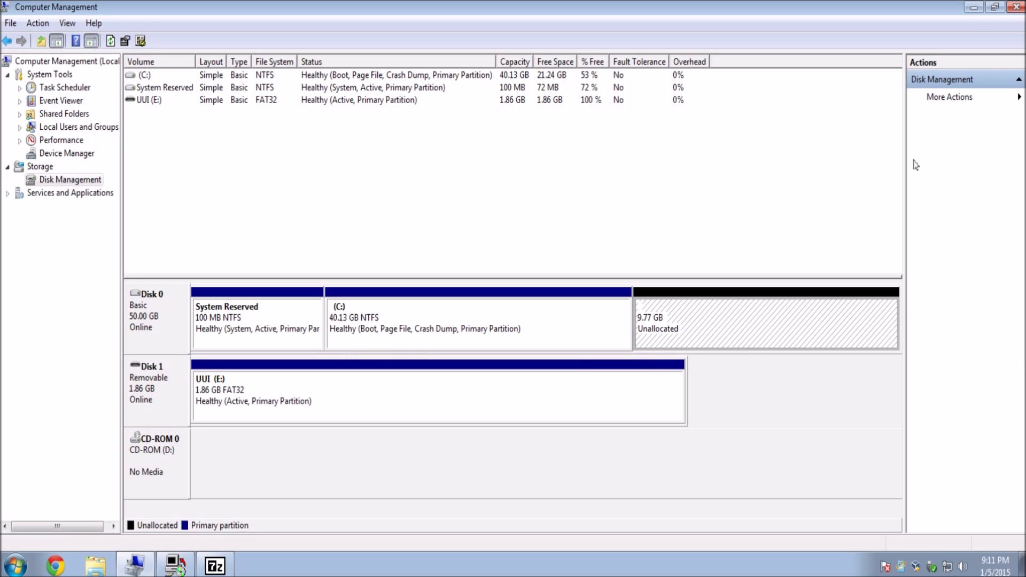
left_click(1016, 7)
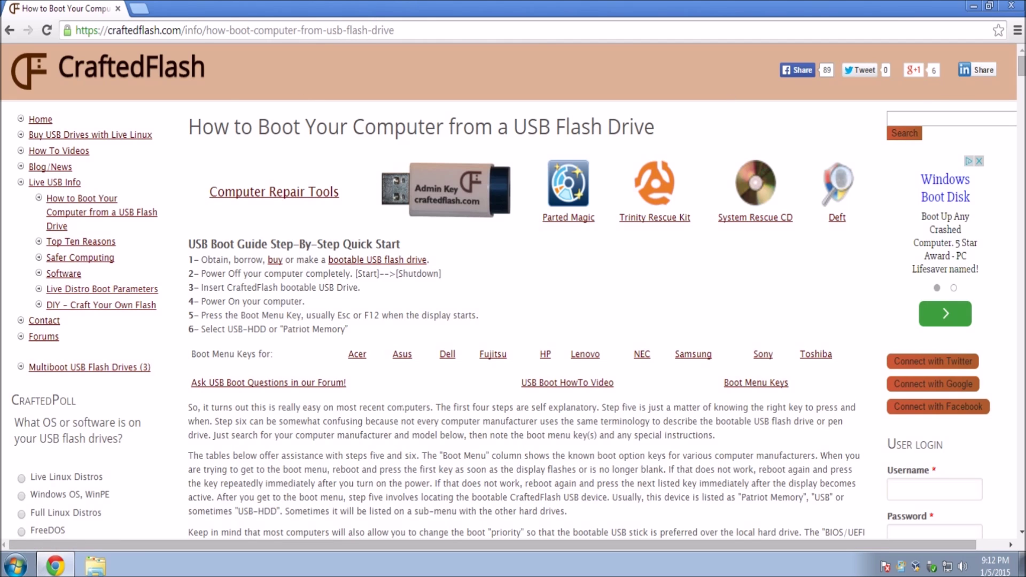
Step: Scroll through the CraftedFlash Boot Reference List and highlight the Dell desktop rows
scroll(403, 407, "down", 8)
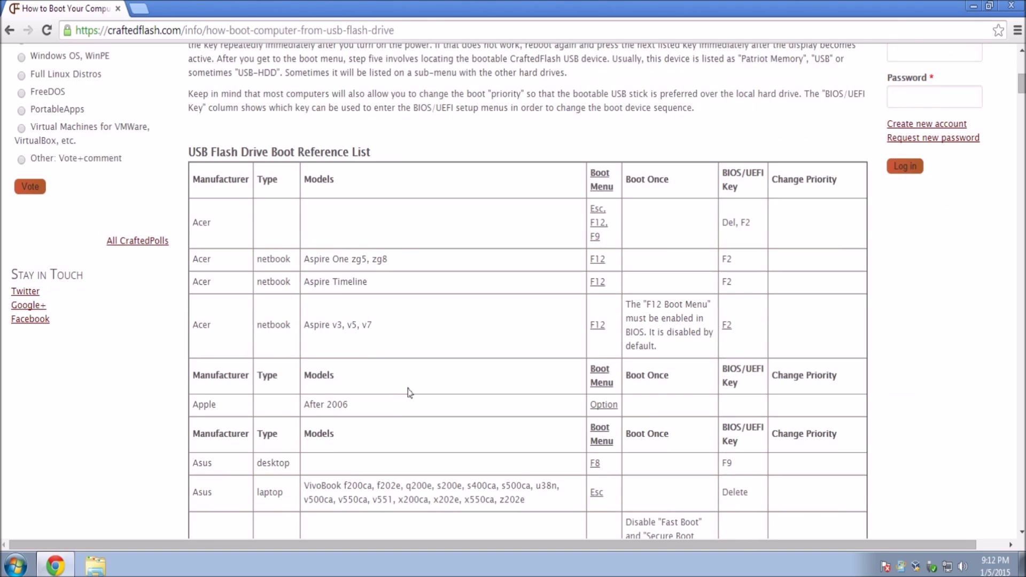
scroll(409, 393, "down", 8)
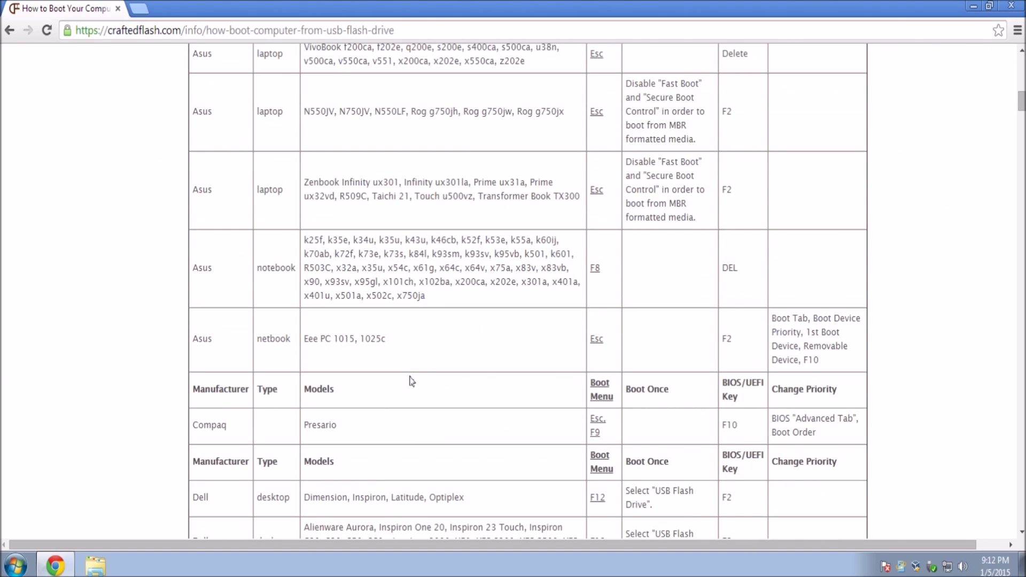
scroll(563, 367, "up", 7)
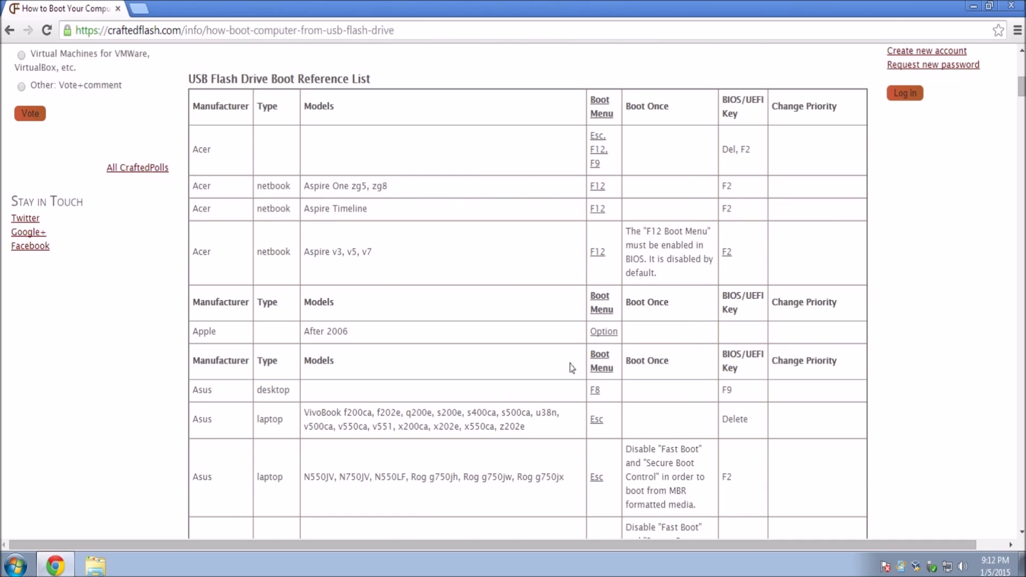
scroll(595, 257, "down", 5)
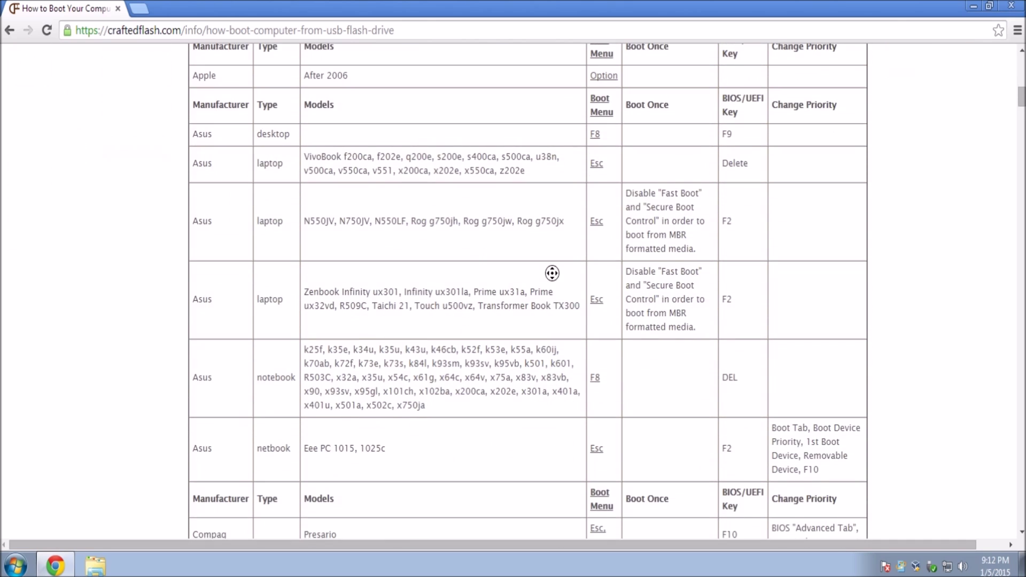
scroll(552, 273, "up", 15)
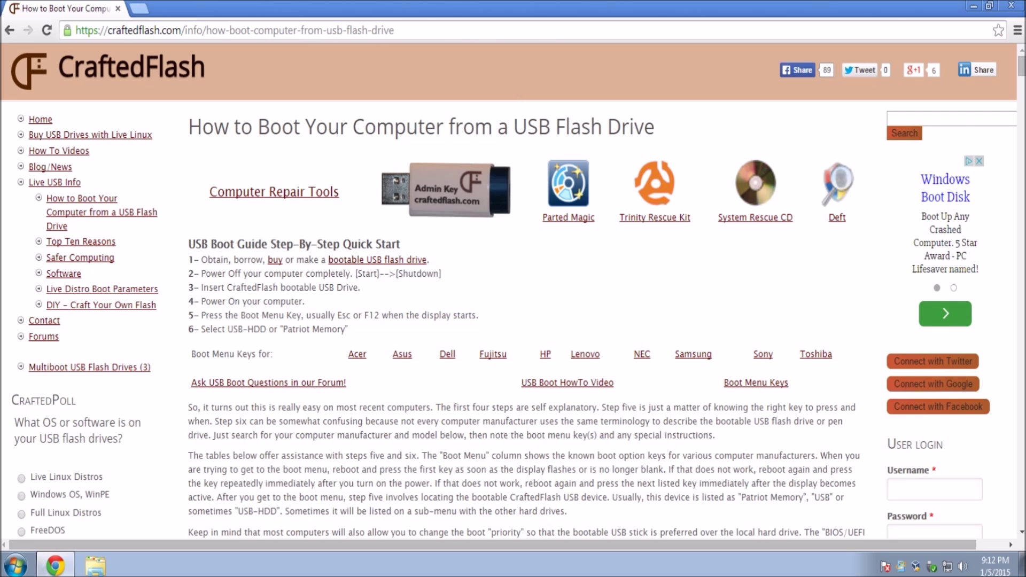
scroll(572, 168, "down", 10)
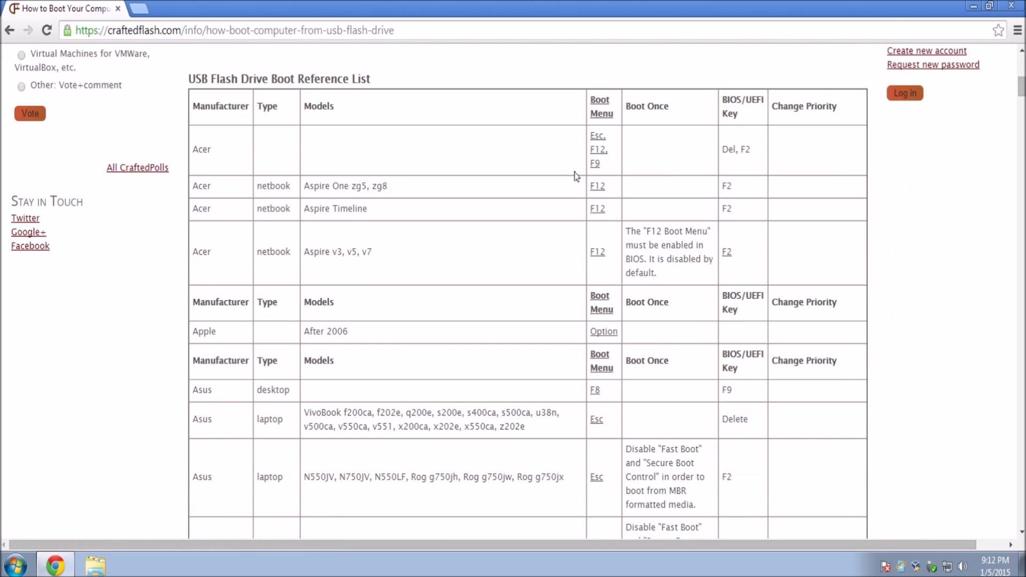
middle_click(465, 190)
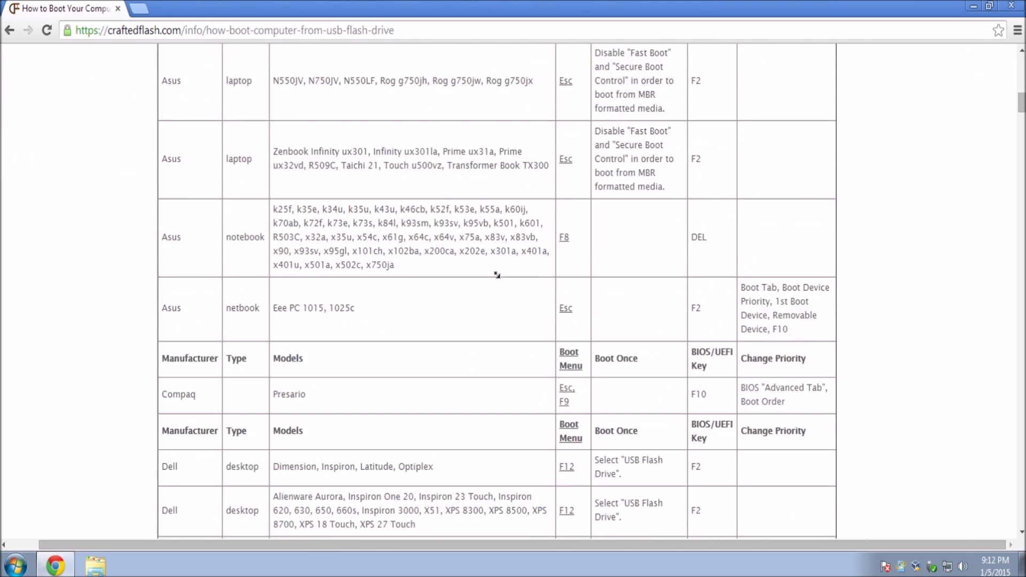
left_click_drag(164, 252, 453, 266)
left_click(453, 266)
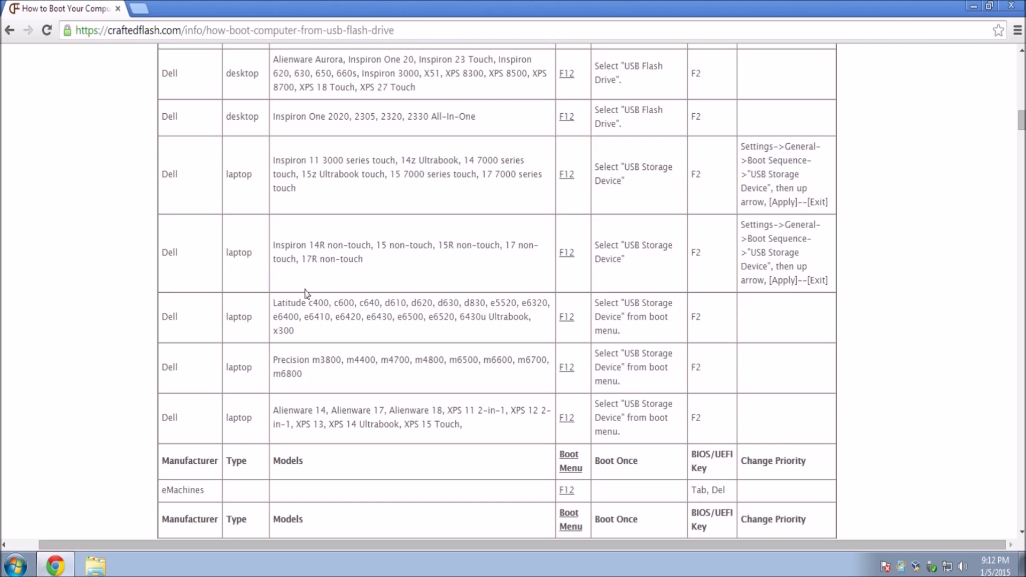
scroll(572, 299, "up", 20)
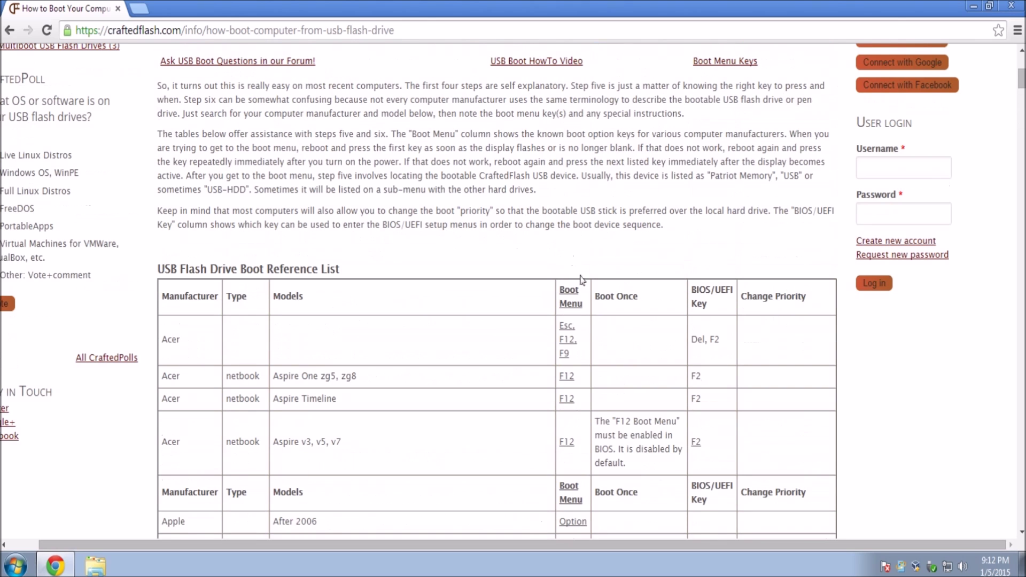
Step: Highlight the Acer Aspire One row and its F12 boot-menu key
left_click_drag(161, 375, 329, 376)
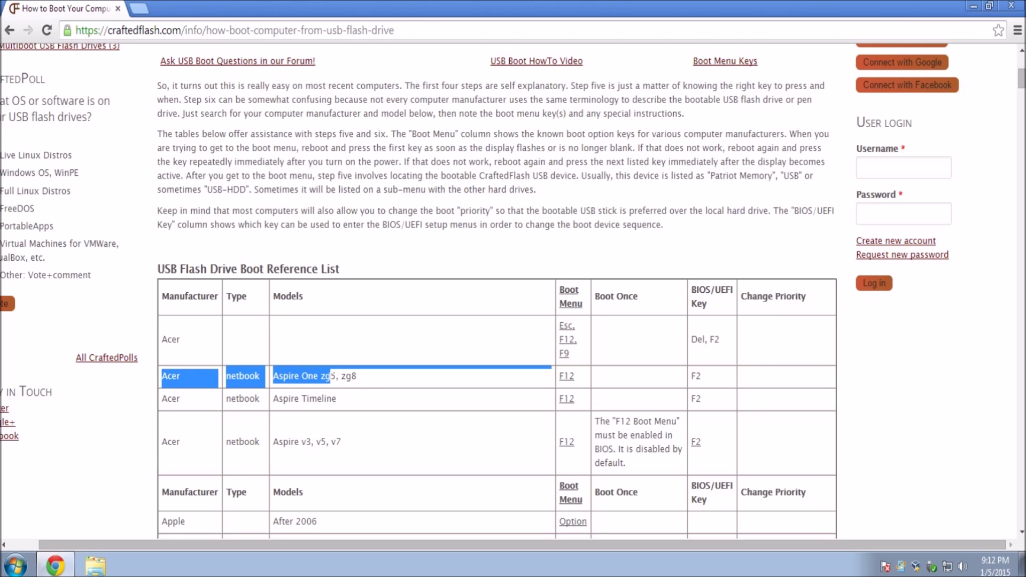
left_click(297, 378)
left_click_drag(582, 377, 560, 379)
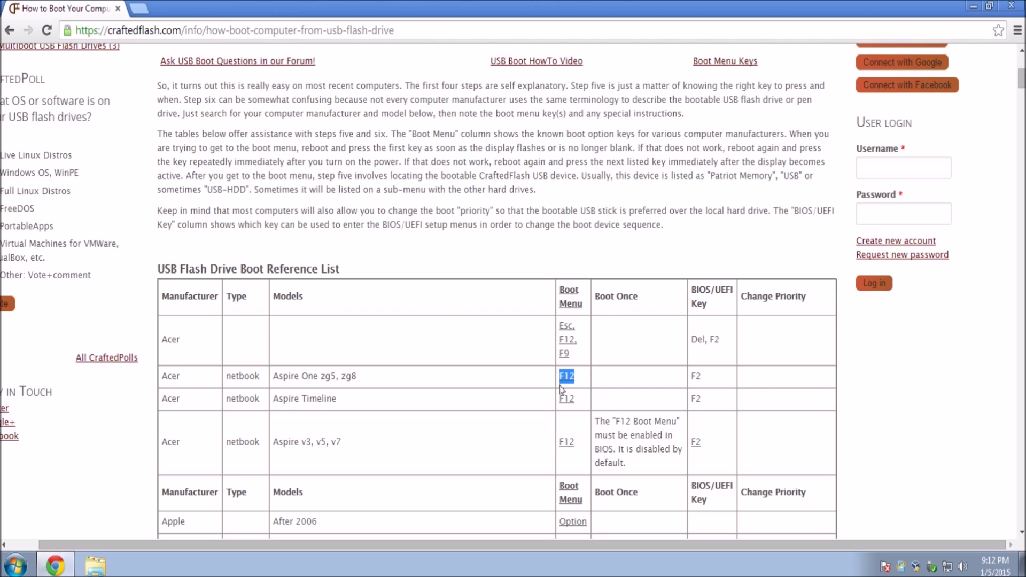
Step: Check the HP Pavilion 23 entry, revisit the Aspire One key, and close Chrome
scroll(561, 379, "down", 15)
scroll(561, 380, "down", 7)
left_click_drag(586, 354, 272, 317)
left_click(273, 317)
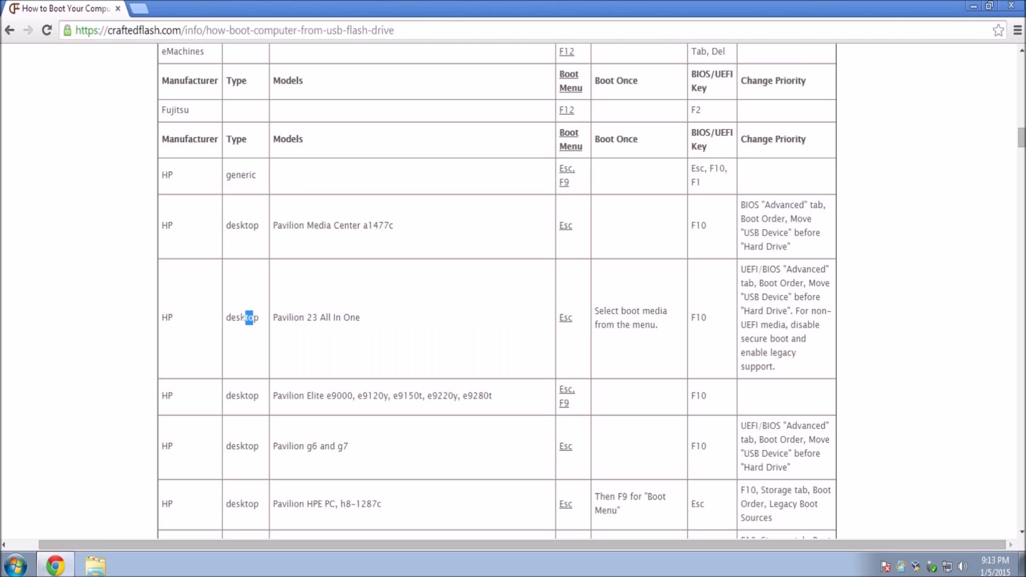
mouse_move(261, 320)
left_mouse_down()
mouse_move(272, 319)
mouse_move(266, 328)
left_mouse_up()
scroll(266, 328, "up", 9)
scroll(263, 324, "up", 15)
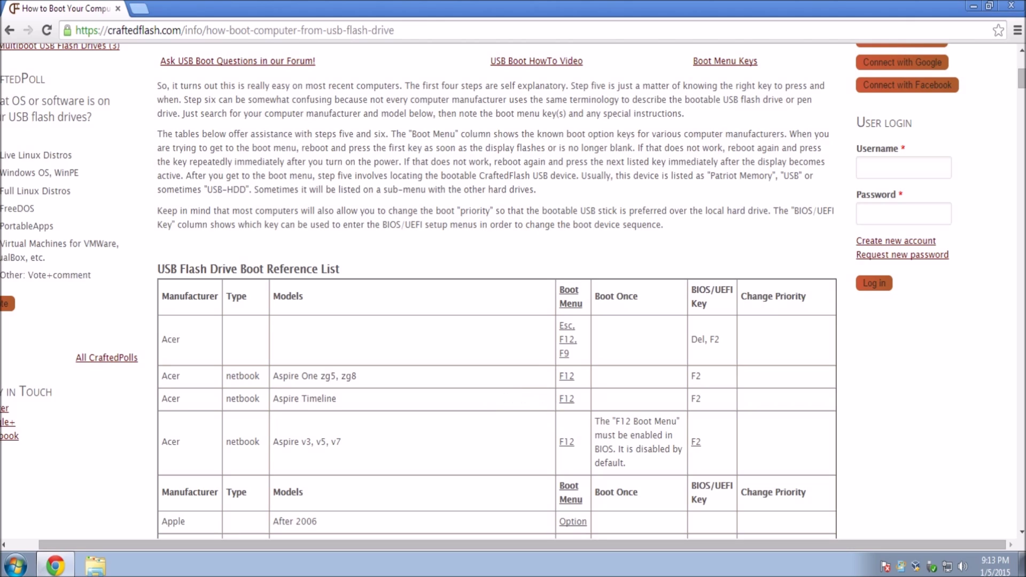
left_click_drag(582, 323, 581, 347)
left_click(1011, 5)
Step: Restart Windows 7 using Restart from the Start menu's Shut down options
left_click_drag(997, 36, 748, 130)
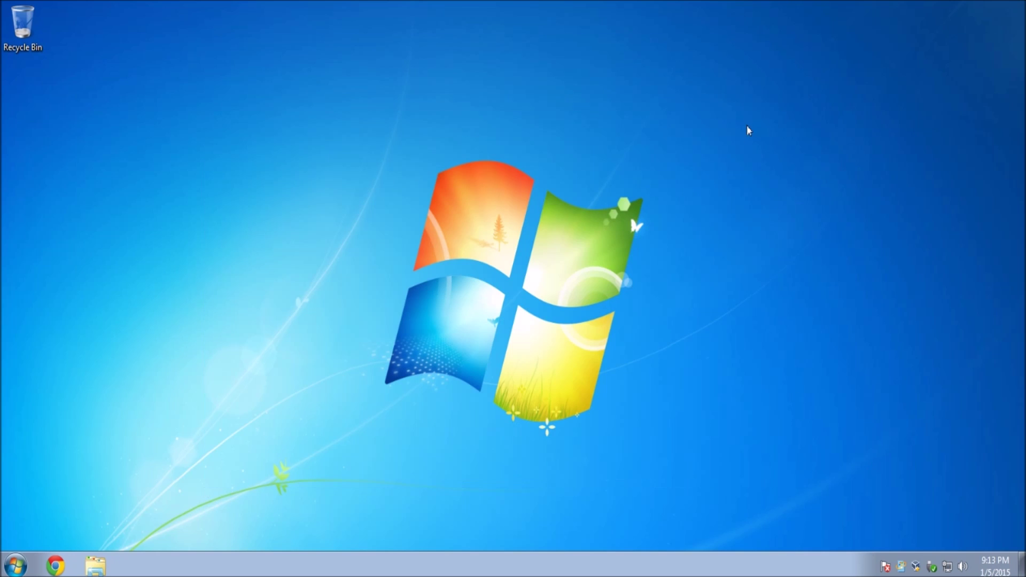
left_click(15, 565)
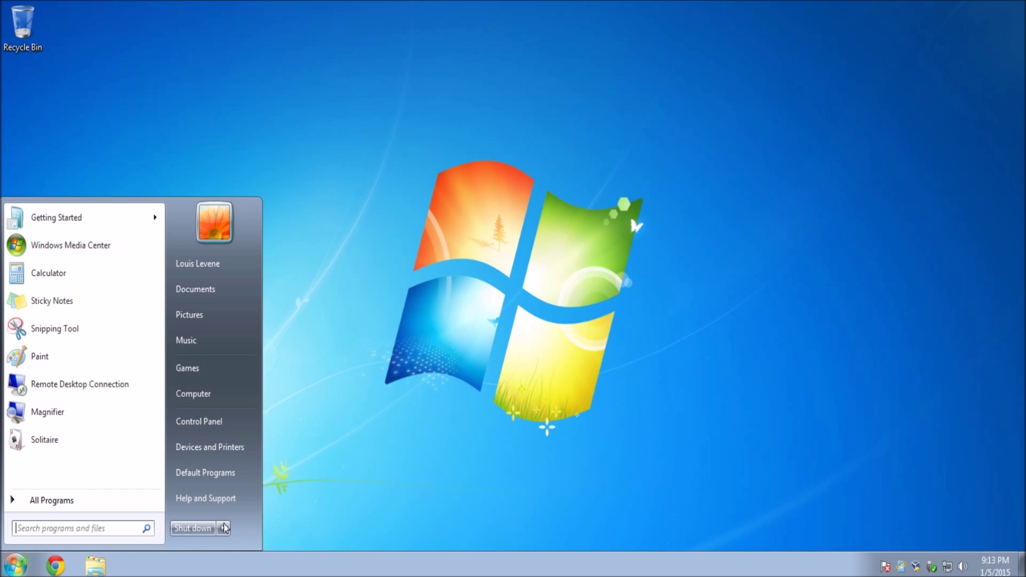
mouse_move(223, 528)
left_click(262, 508)
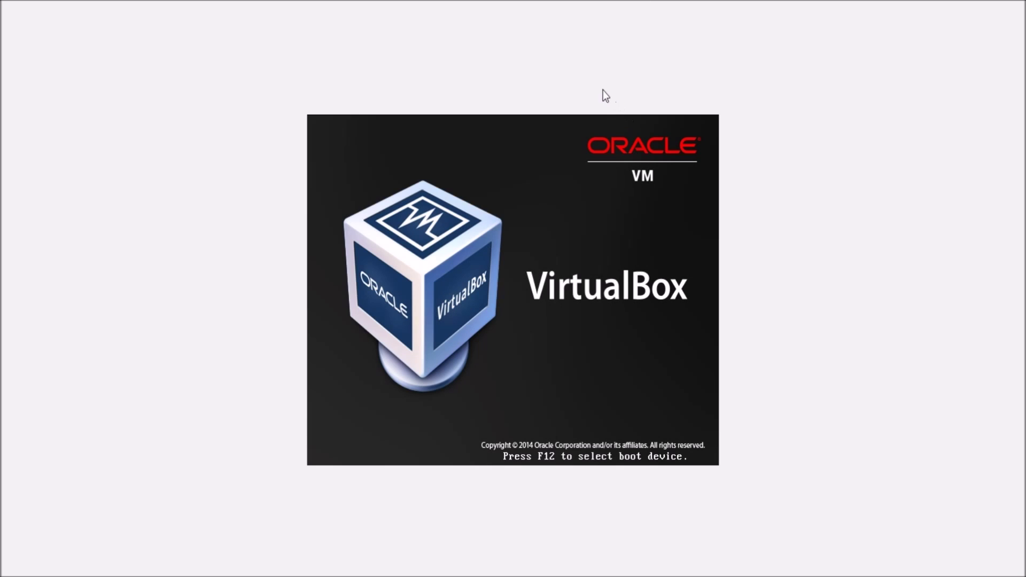
Step: Open the F12 boot device menu and boot from the CD-ROM with c
key("F12")
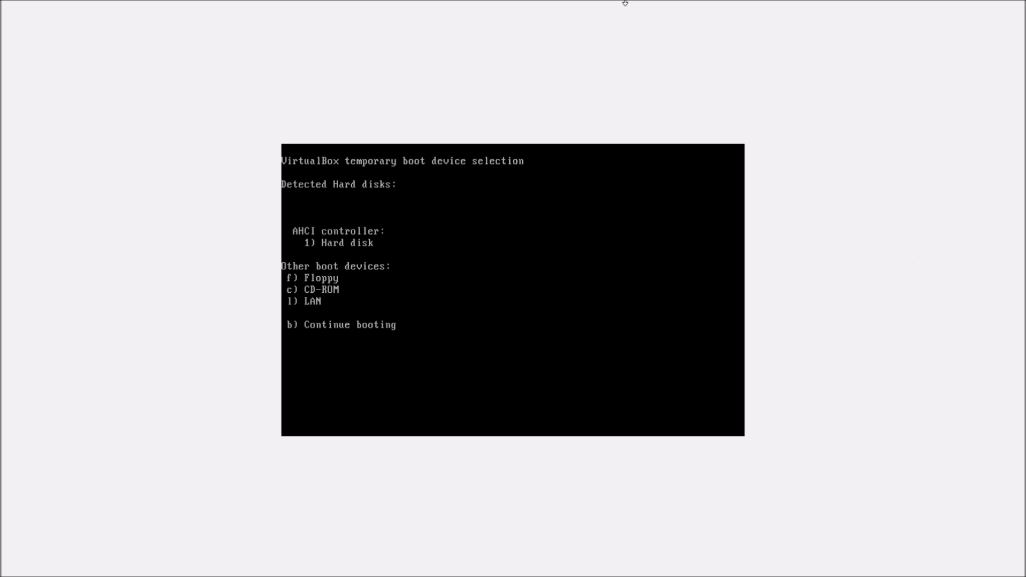
key("Control_R+f")
left_click_drag(565, 8, 556, 139)
key("Control_R+f")
key("c")
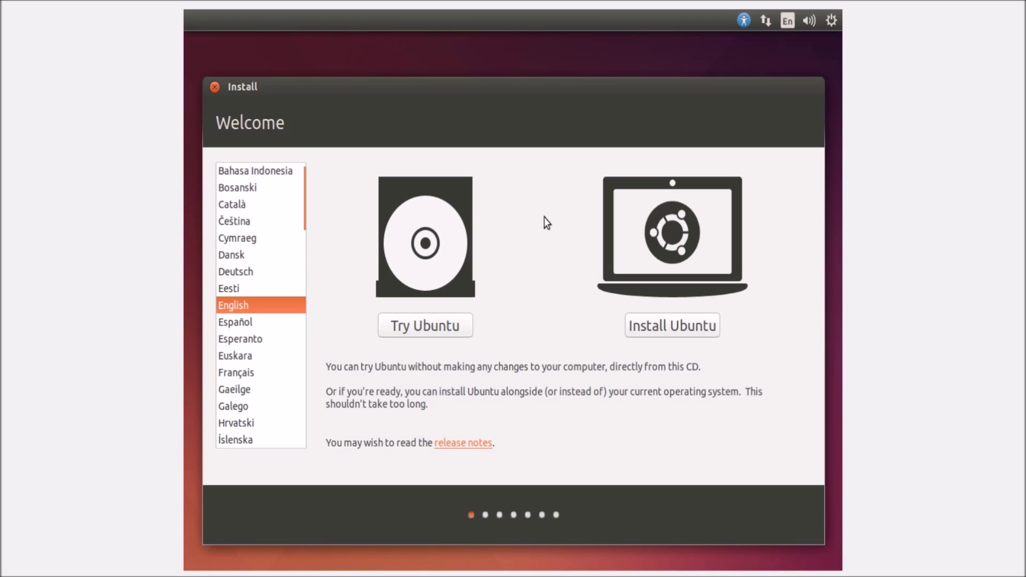
Step: Choose Install Ubuntu with Download updates and third-party software enabled, and continue
left_click(672, 323)
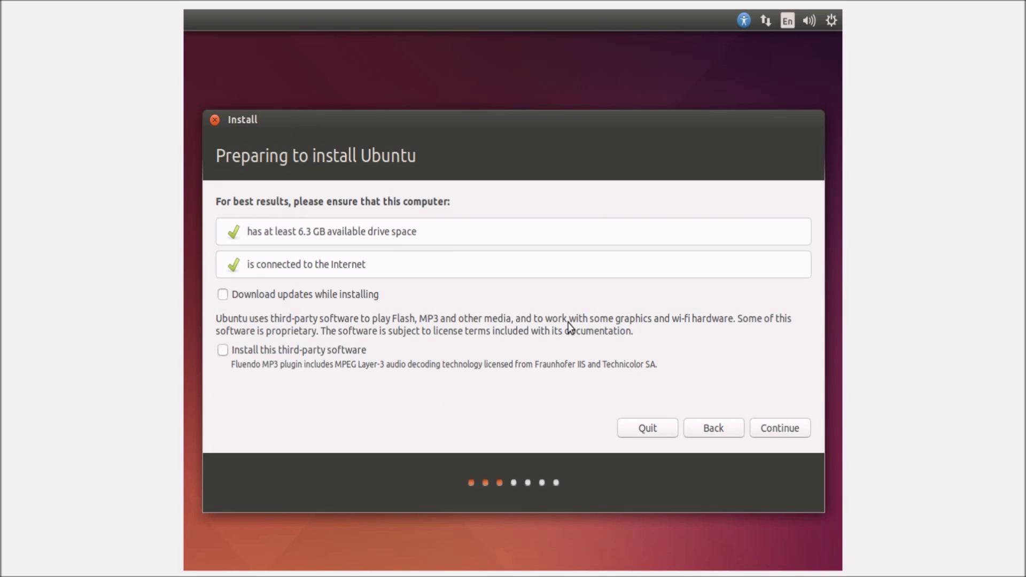
left_click(301, 300)
left_click(307, 347)
left_click(778, 429)
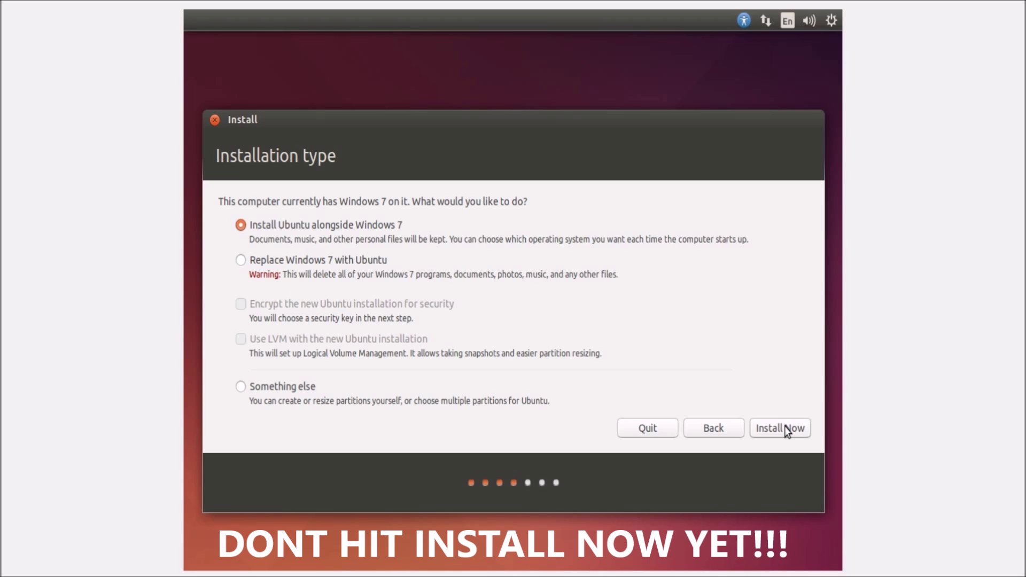
Step: Pick 'Something else' as the installation type and continue to the partition table
left_click(282, 387)
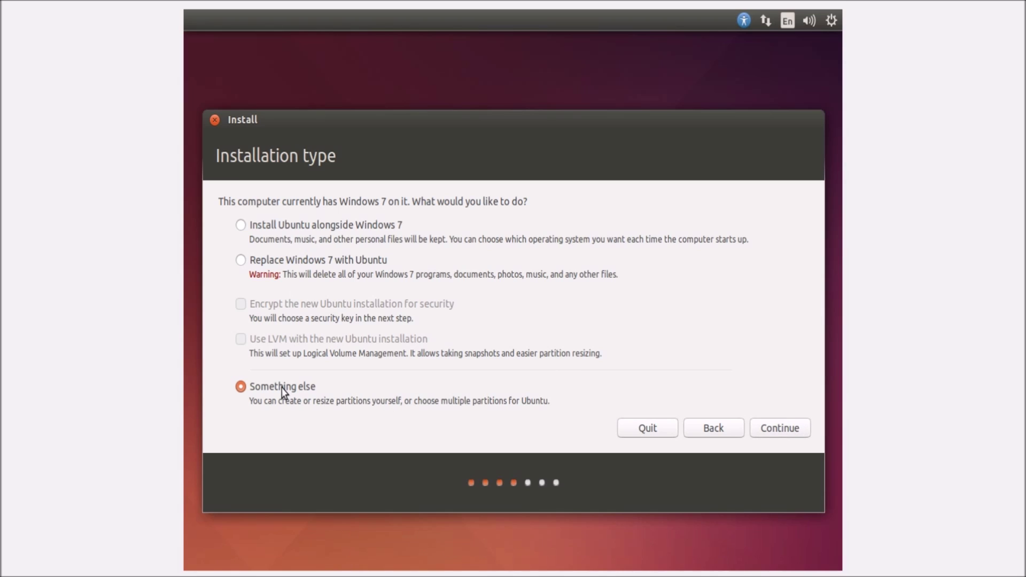
left_click(799, 426)
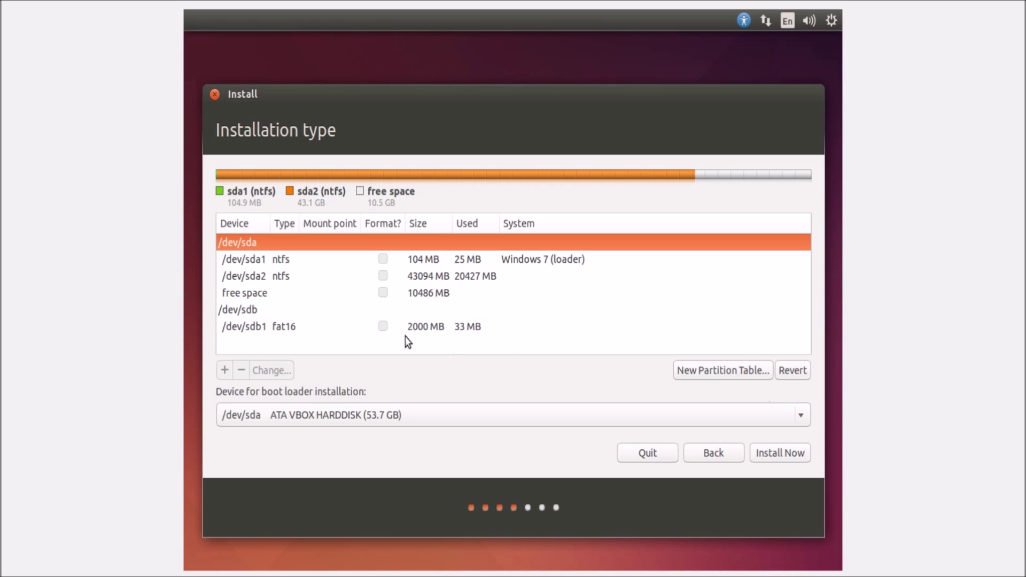
Step: Make the free space a primary ext4 partition mounted at / and click Install Now
double_click(261, 298)
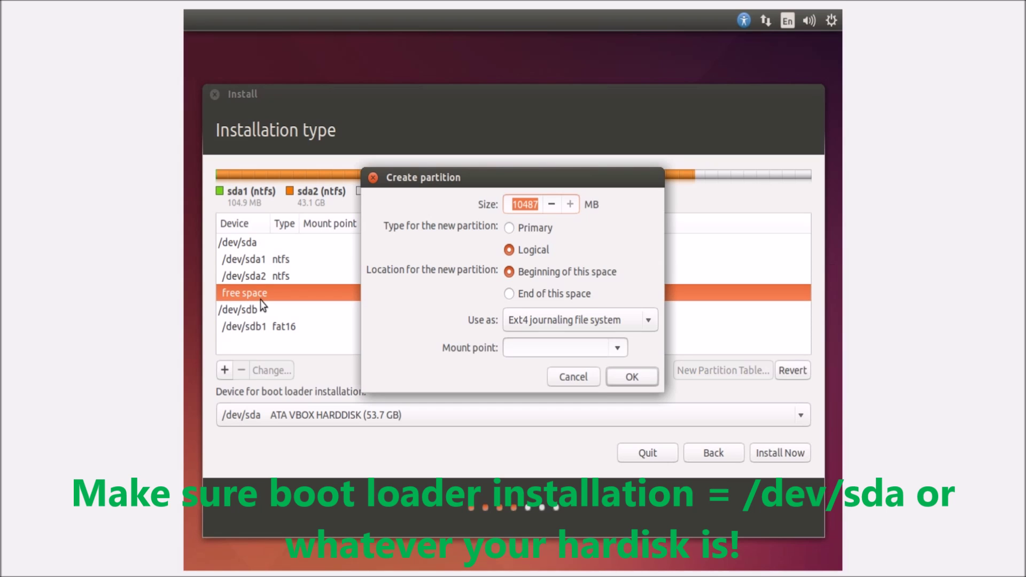
left_click(619, 348)
left_click(583, 368)
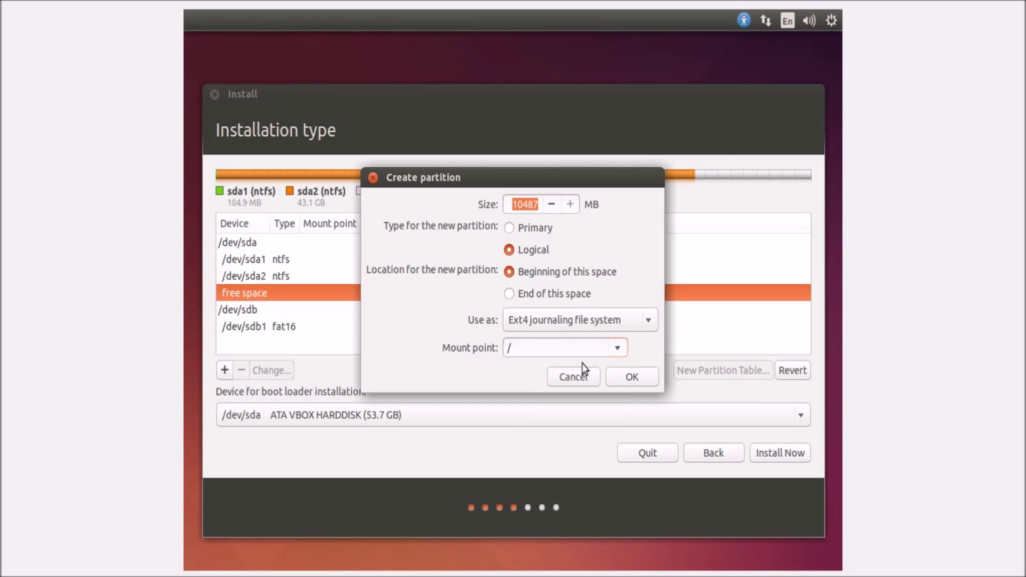
left_click(528, 231)
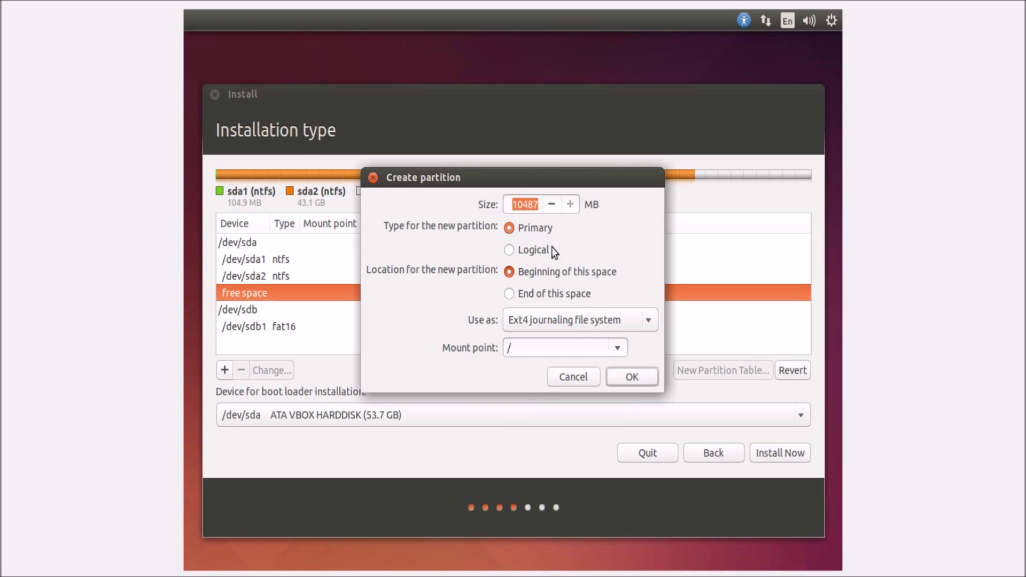
left_click(631, 376)
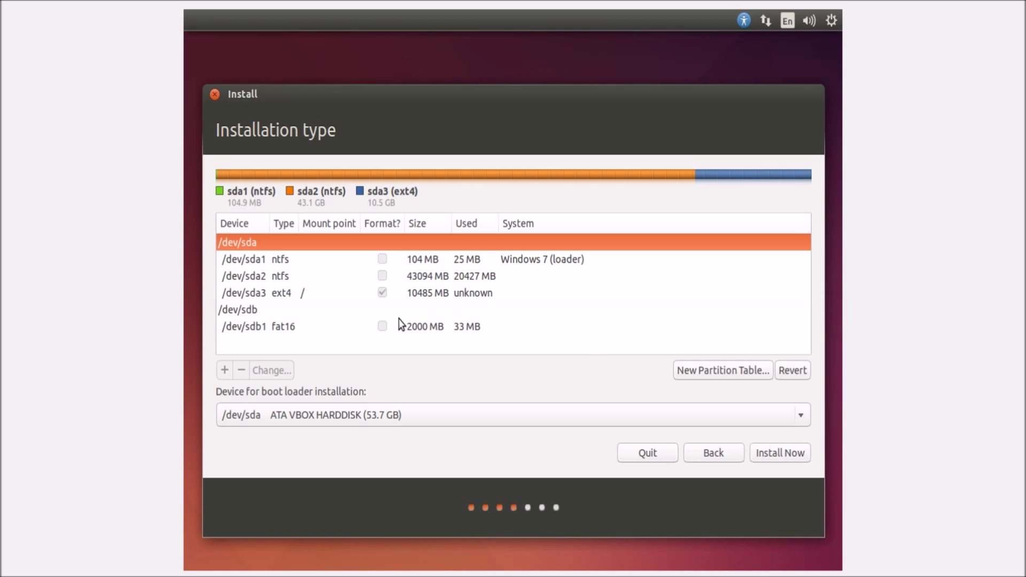
left_click(351, 295)
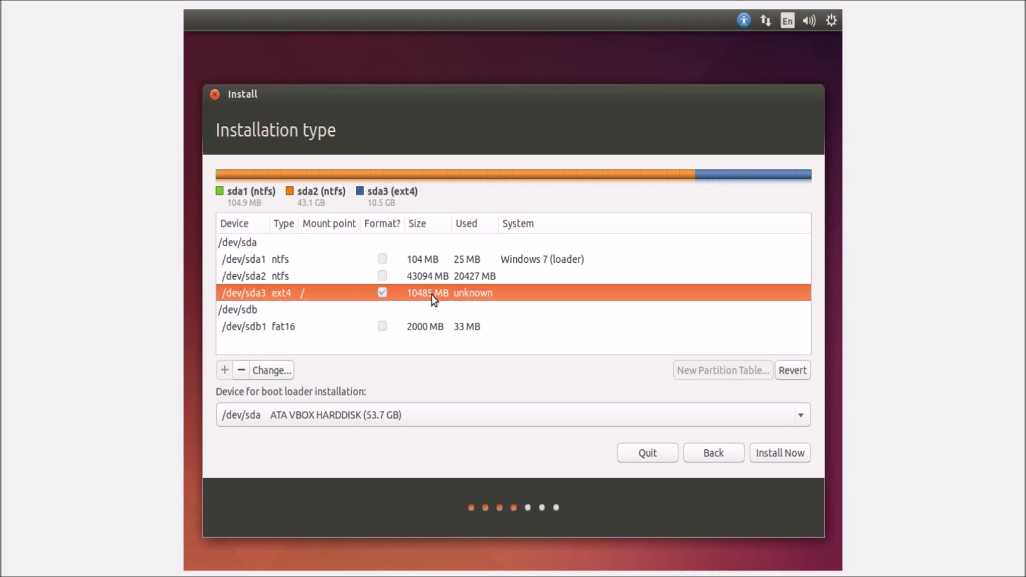
left_click(353, 246)
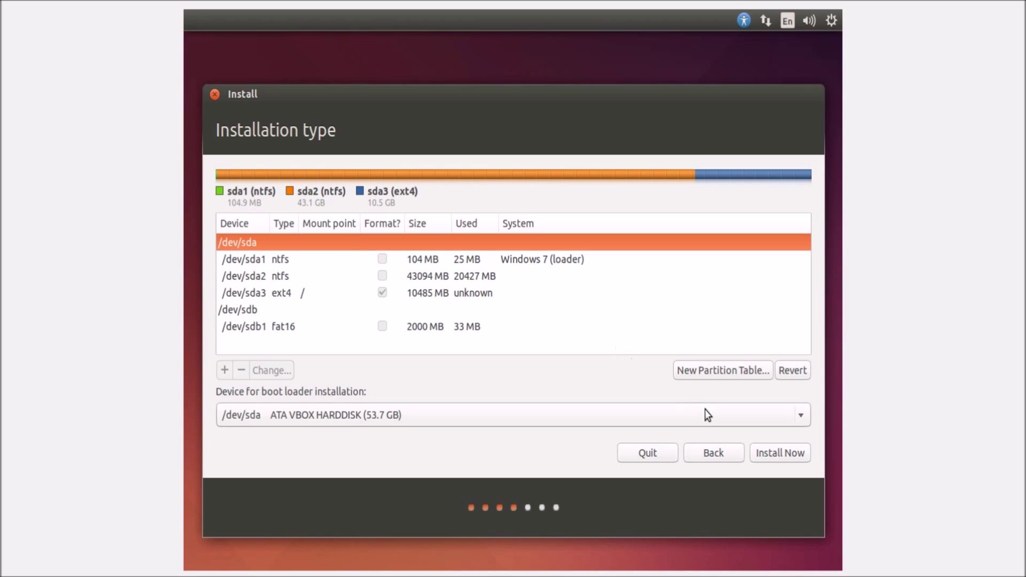
left_click(762, 449)
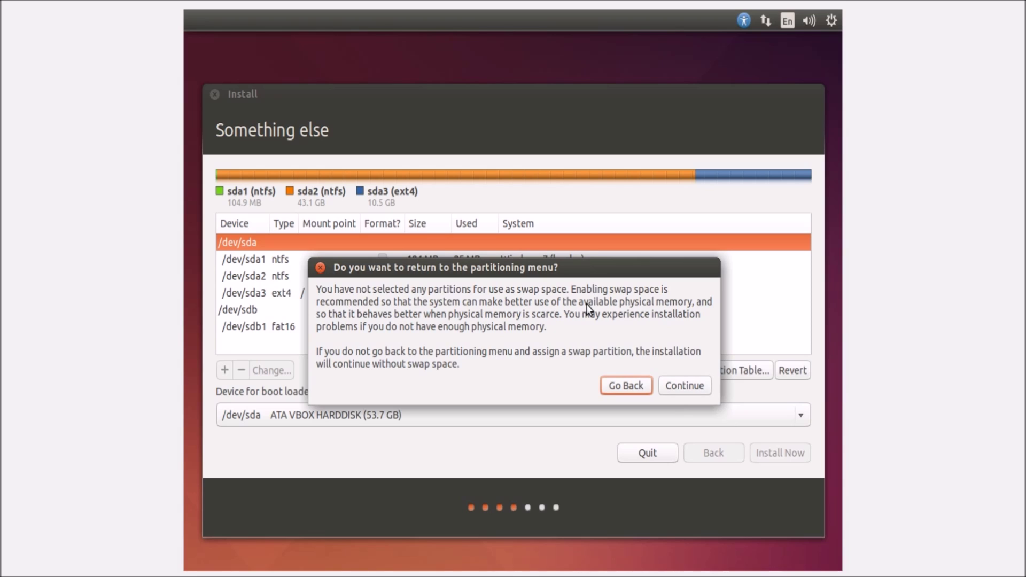
Step: Continue the installation without a swap partition
left_click(690, 388)
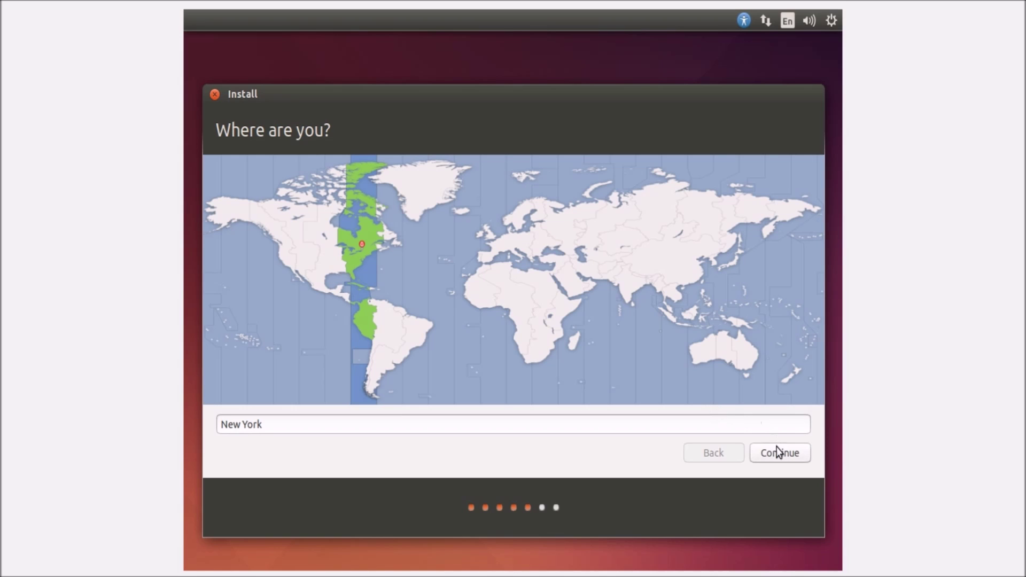
Step: Accept New York as the installation location
left_click(777, 451)
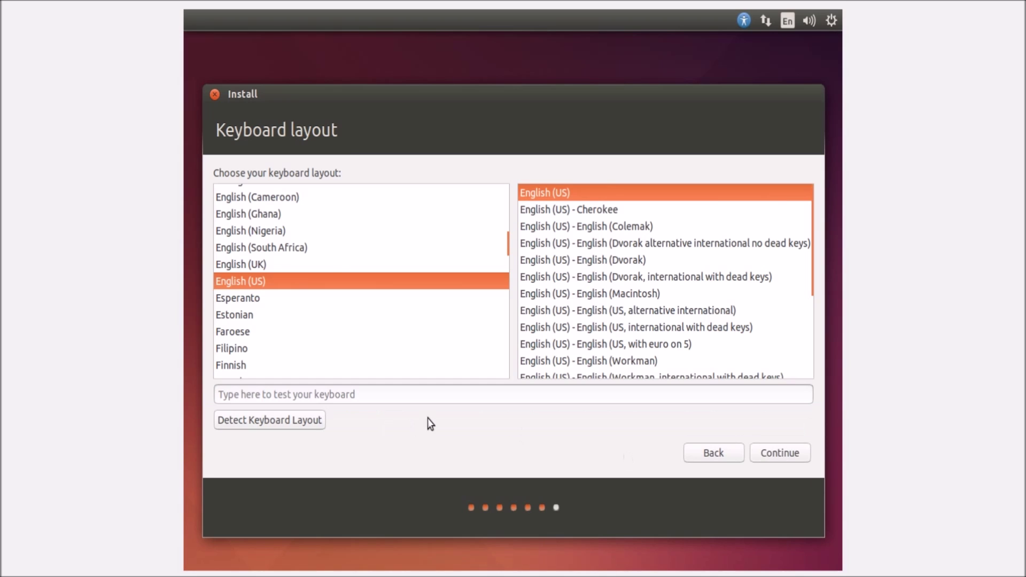
Step: Accept the English (US) layout, enter the user's name and choose automatic login
left_click(780, 454)
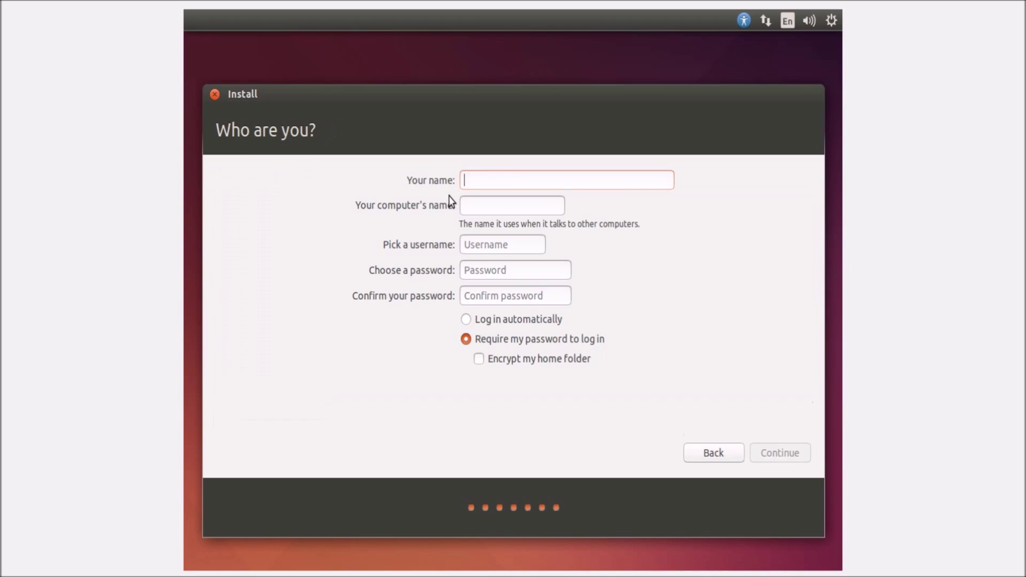
type("Looe")
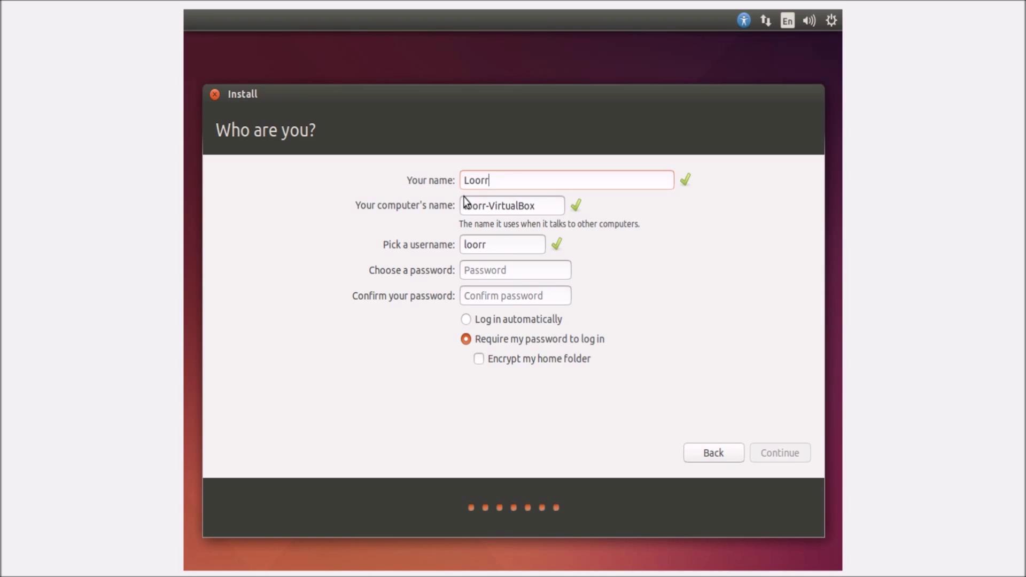
type("elooee1")
key("Tab")
key("Tab")
key("Tab")
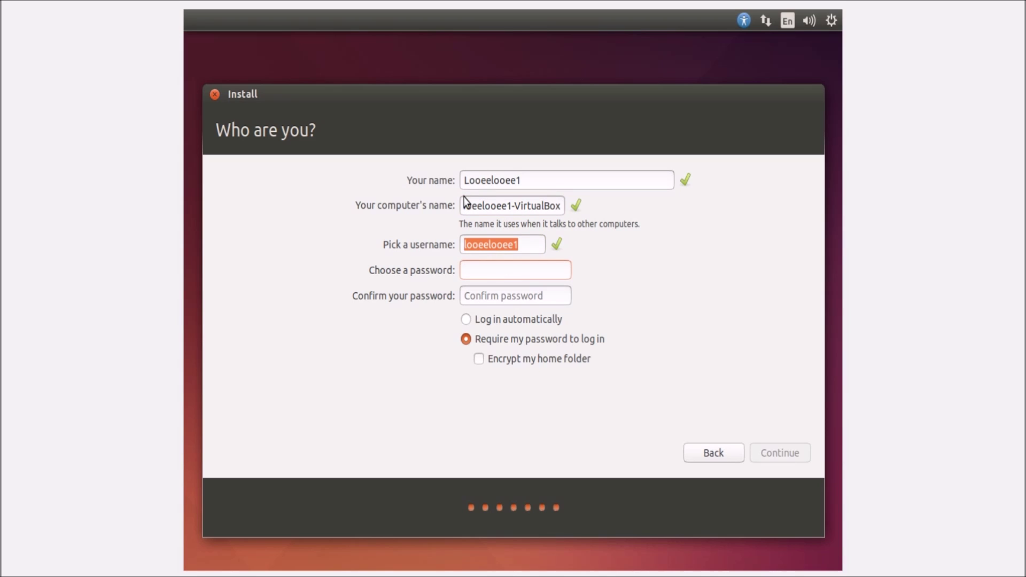
key("Tab")
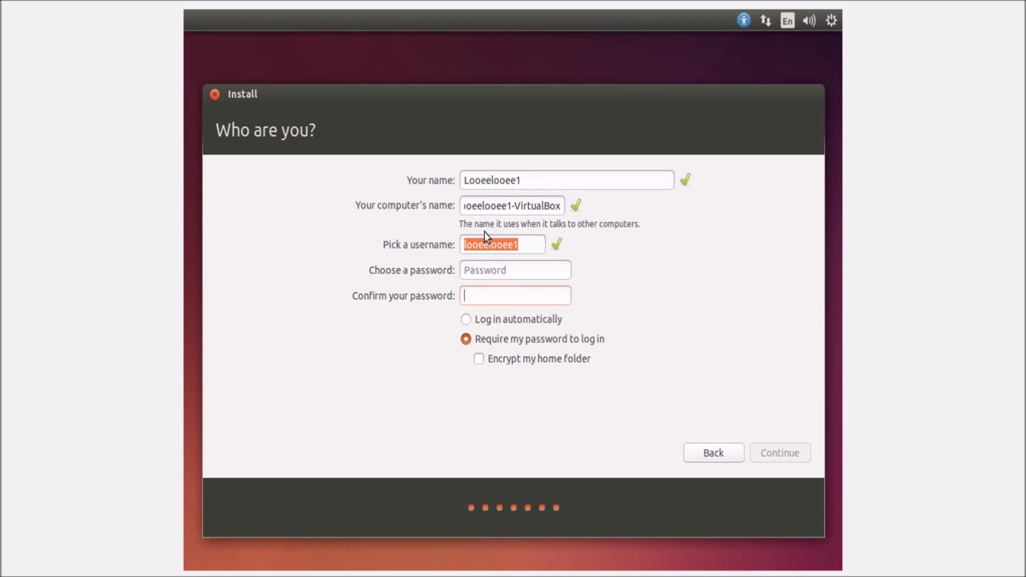
left_click(485, 271)
left_click(497, 321)
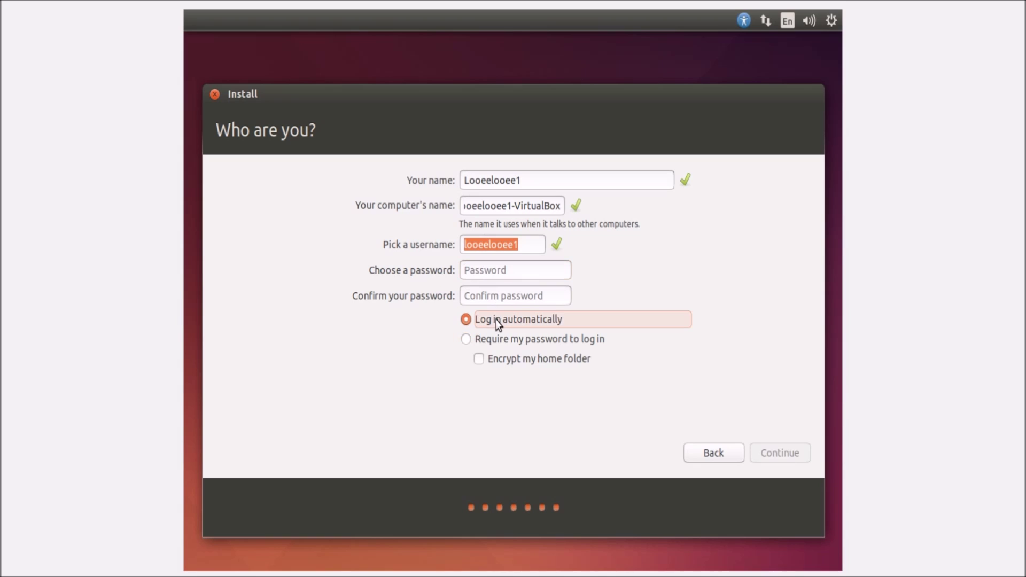
Step: Enter and confirm the short account password, then start the installation
left_click(515, 271)
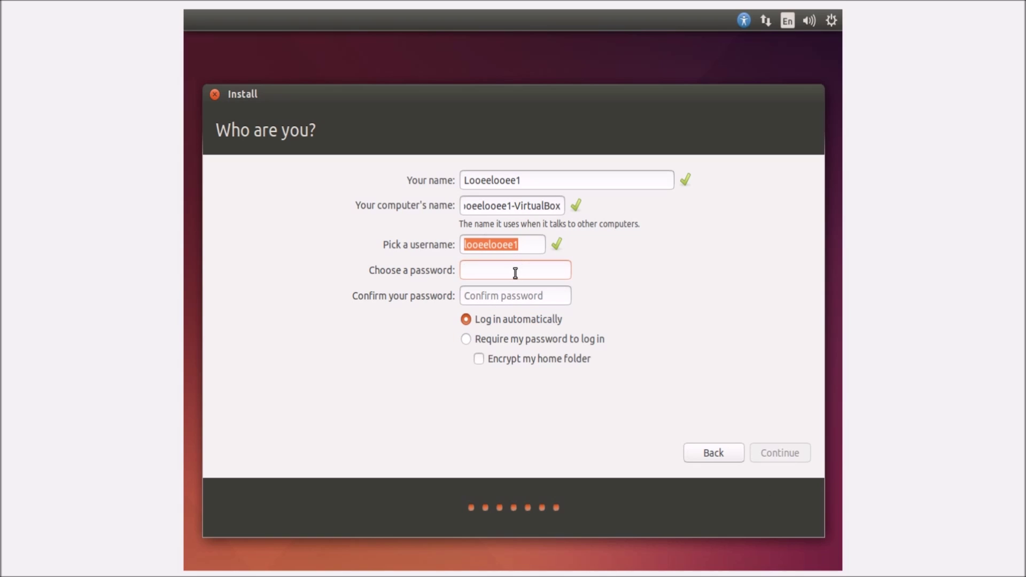
key("Tab")
left_click(515, 272)
type("123")
key("Tab")
type("123")
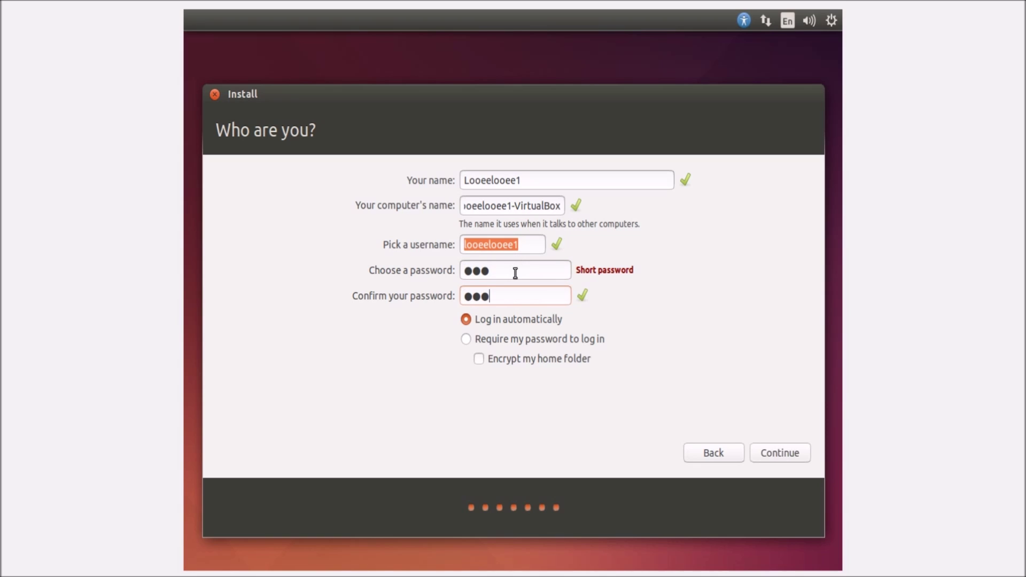
left_click(775, 447)
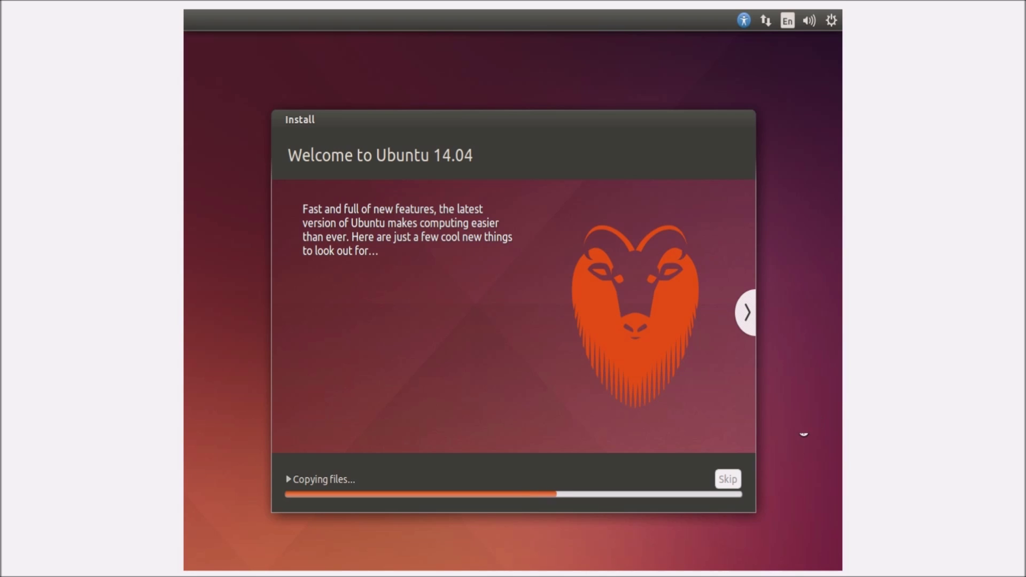
Step: Advance the installer slideshow to the 'Take your music with you' slide
left_click(748, 315)
left_click(748, 319)
key("alt+space")
Step: Leave full screen and power off the virtual machine through Machine > Close
left_click(87, 7)
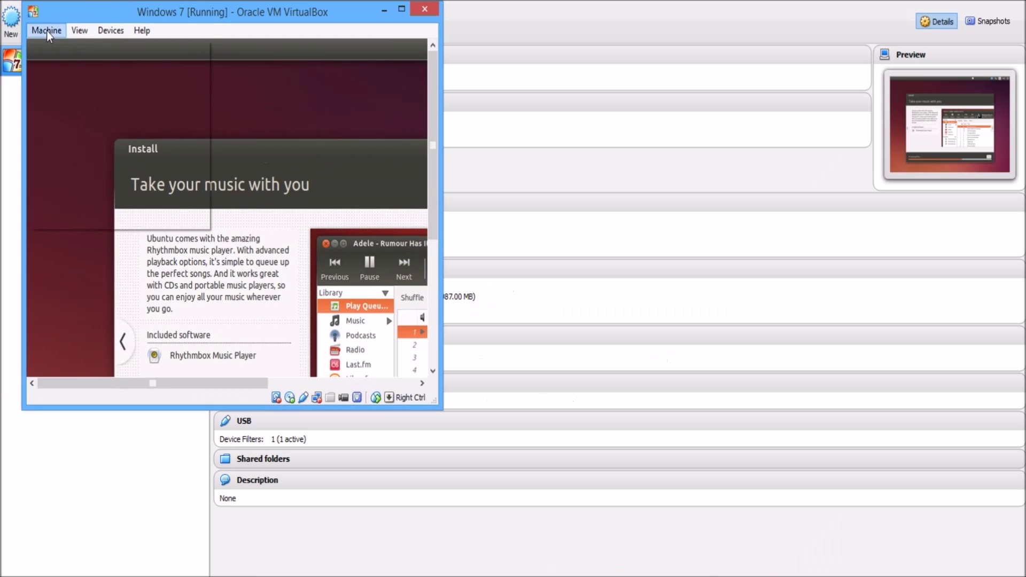
left_click(46, 30)
left_click(142, 230)
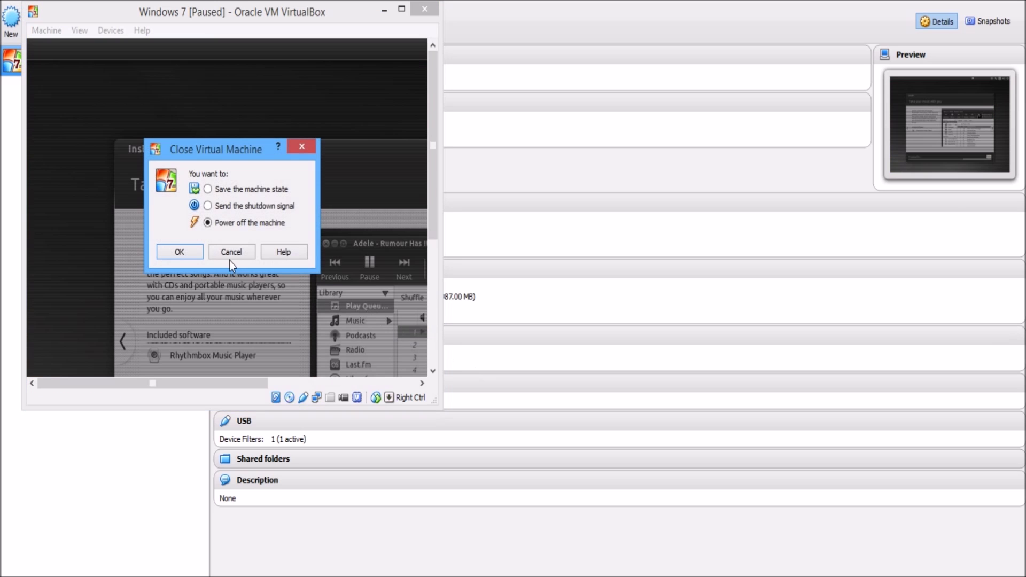
left_click(171, 249)
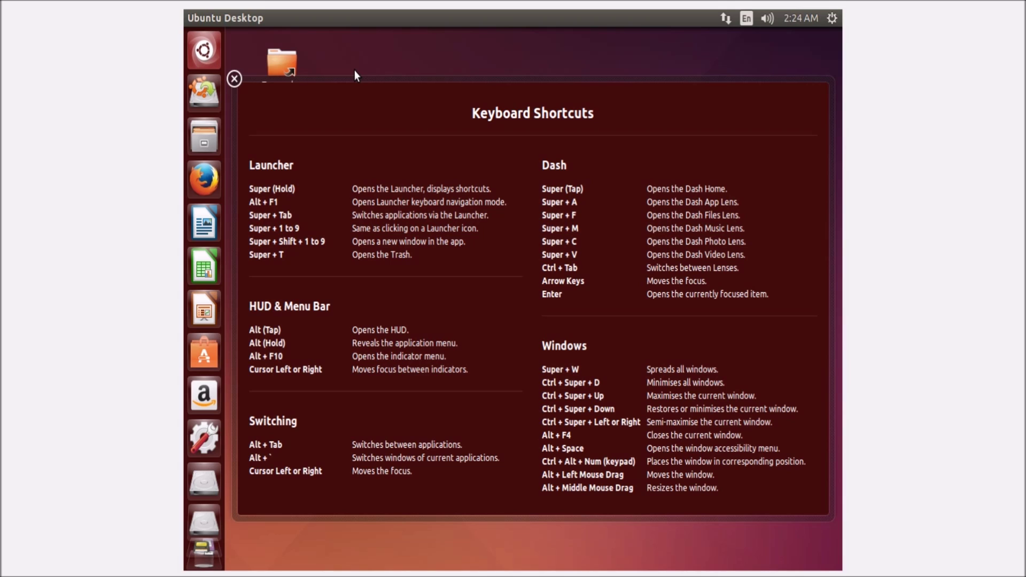
Step: Search the Dash for 'gparted' and launch GParted Partition Editor
left_click(206, 59)
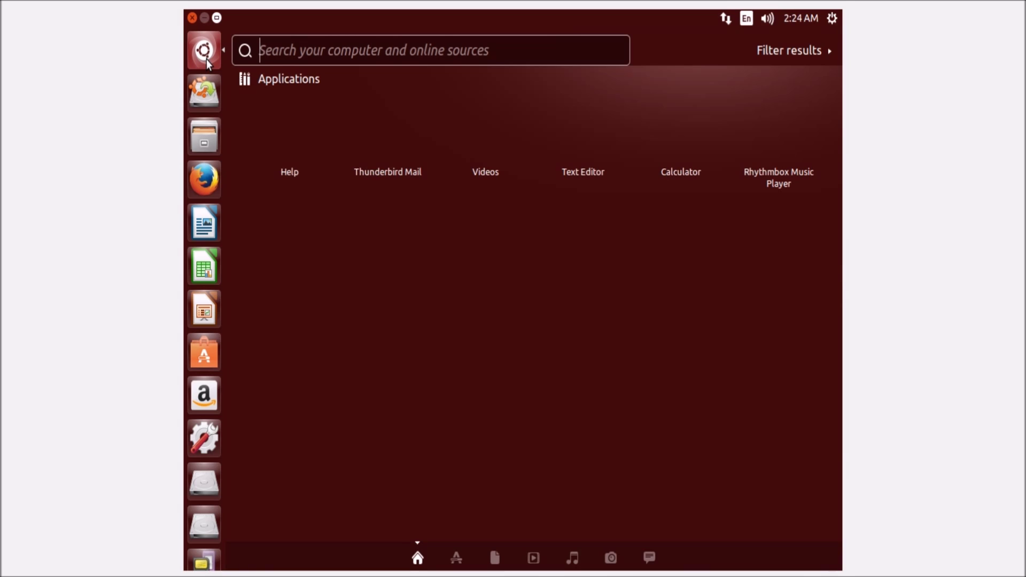
type("gparted")
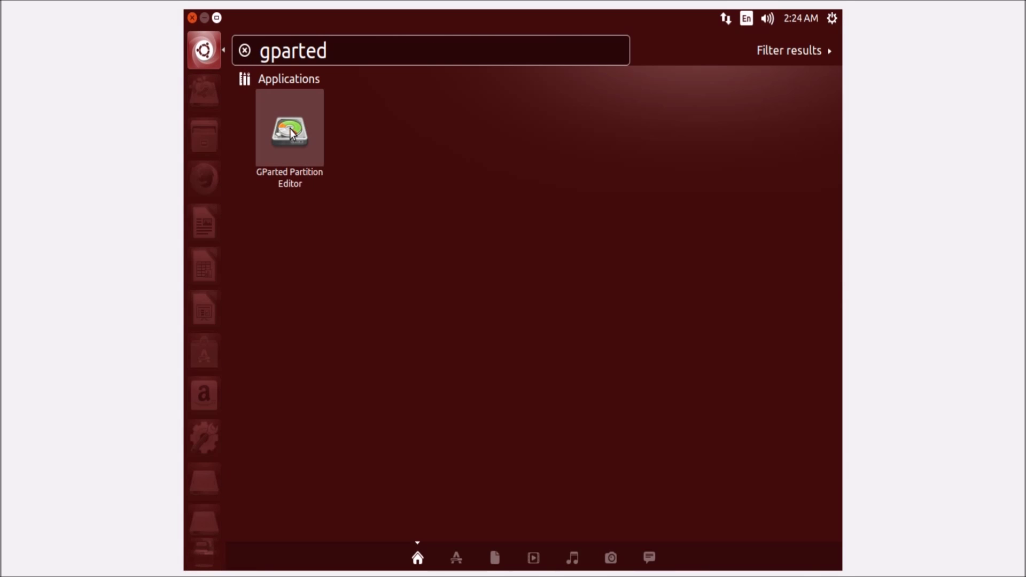
left_click(289, 135)
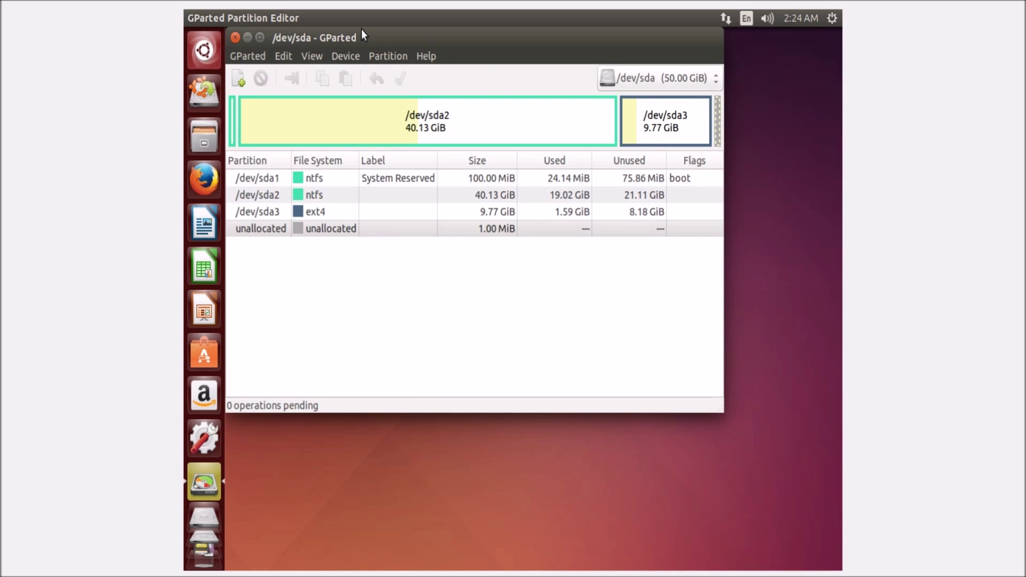
Step: Delete the ext4 partition /dev/sda3
left_click(349, 121)
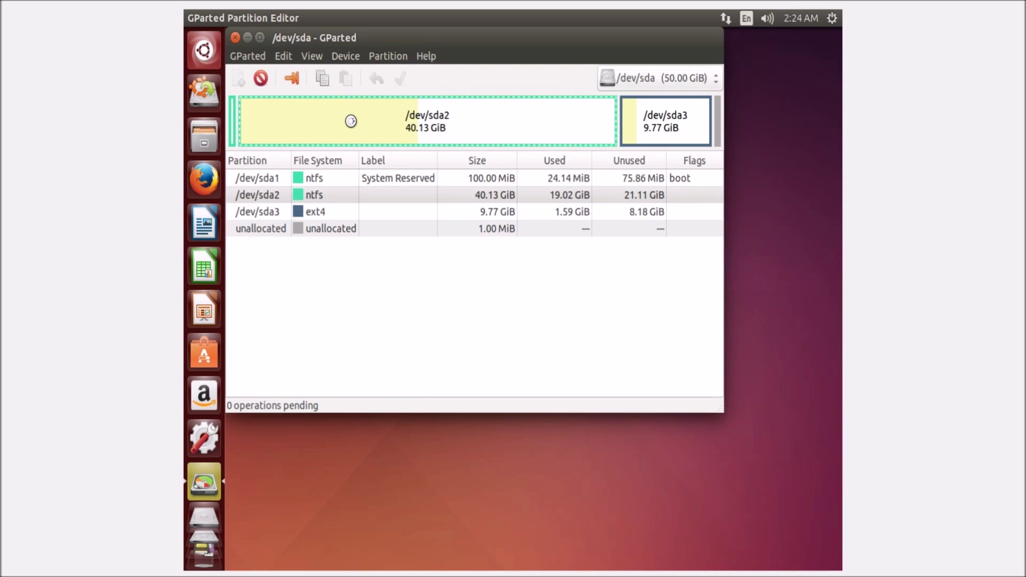
left_click(233, 123)
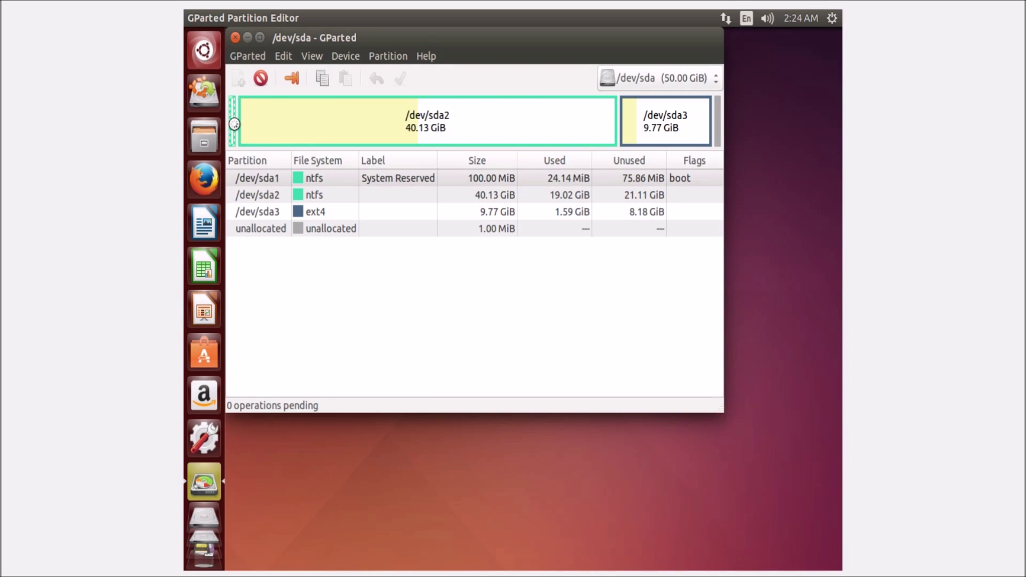
left_click(664, 127)
right_click(721, 124)
left_click(707, 153)
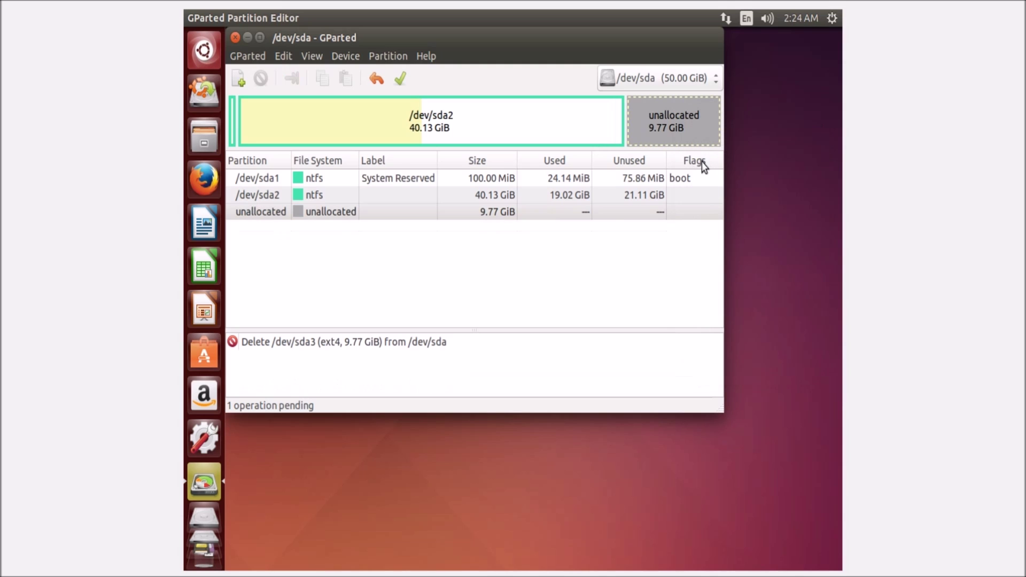
Step: Select the resulting 9.77 GiB unallocated space and bring up its context menu
left_click(598, 128)
left_click(653, 134)
left_click(557, 128)
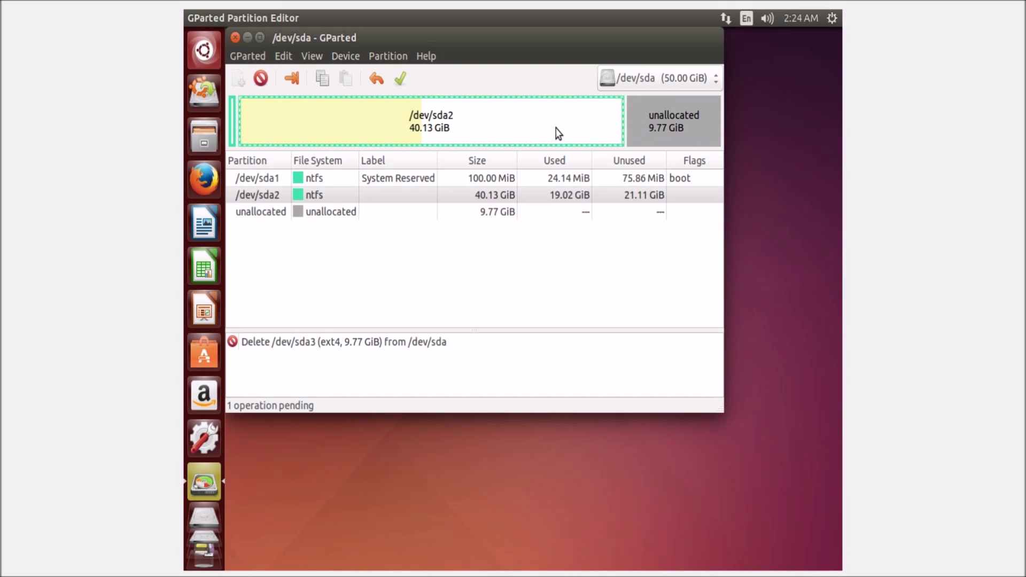
left_click(646, 114)
right_click(645, 113)
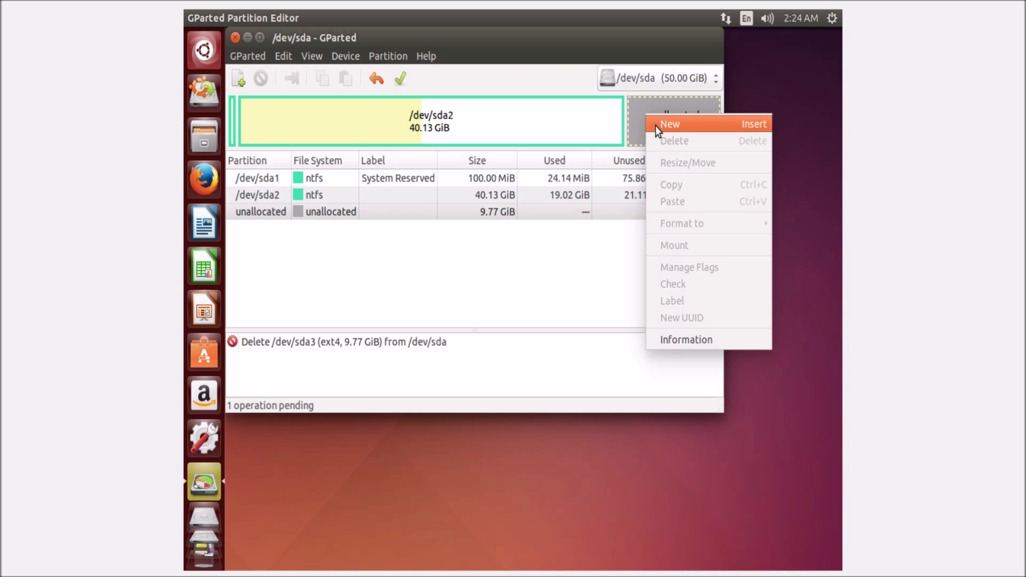
Step: Add a new 9000 MiB ext4 partition in the unallocated space
left_click(656, 126)
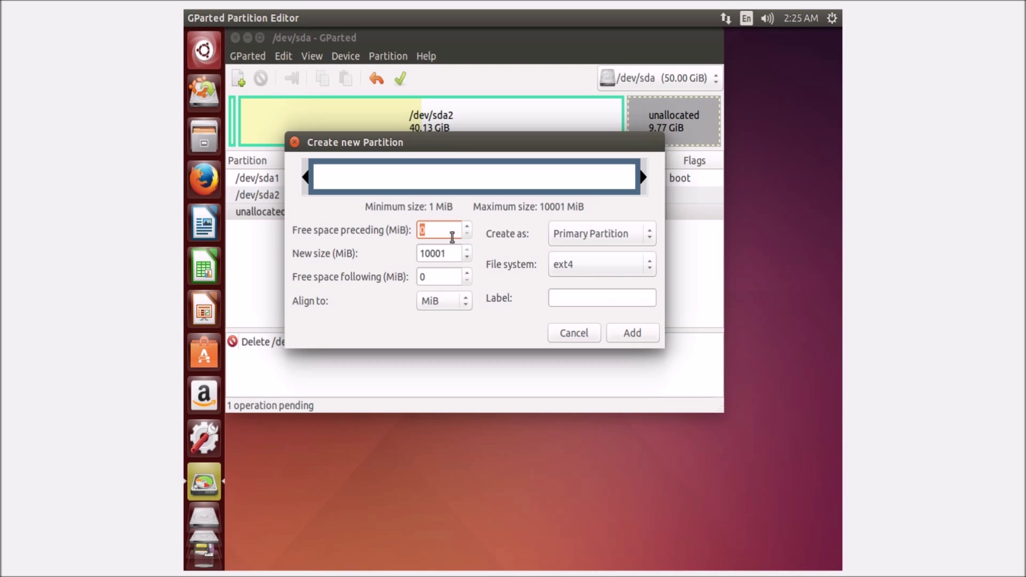
left_click_drag(457, 250, 329, 233)
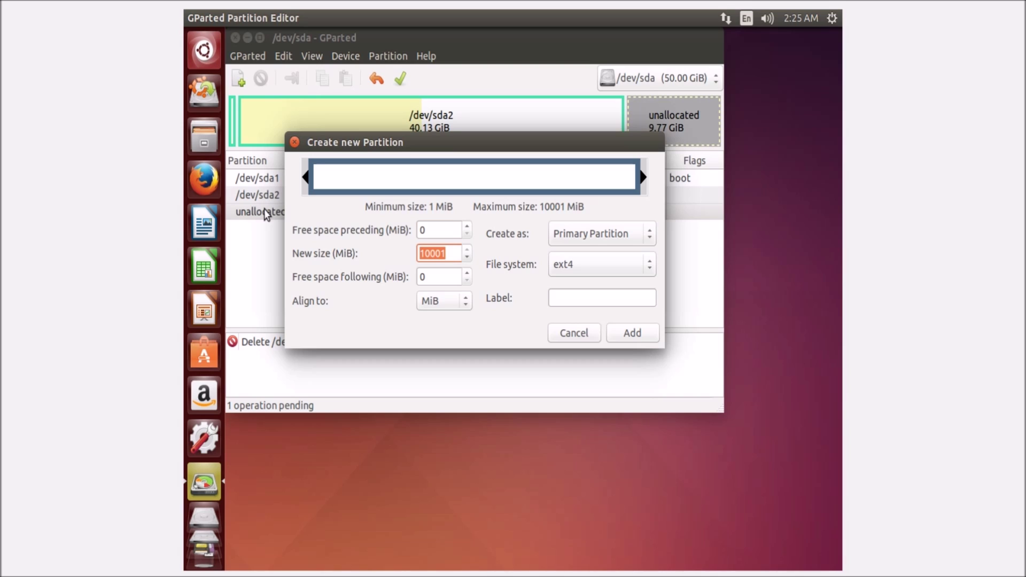
type("9000")
left_click(437, 233)
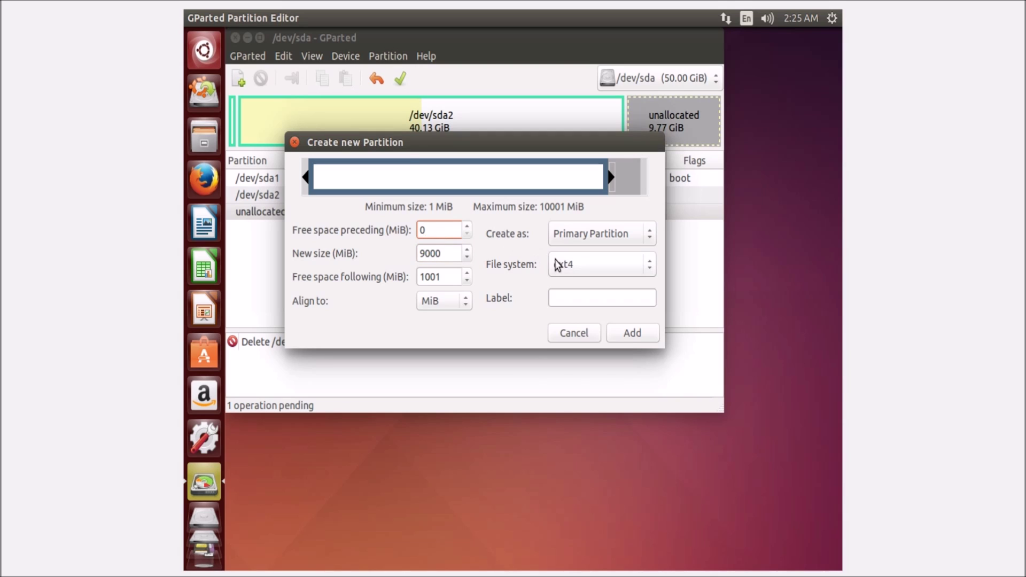
left_click(571, 267)
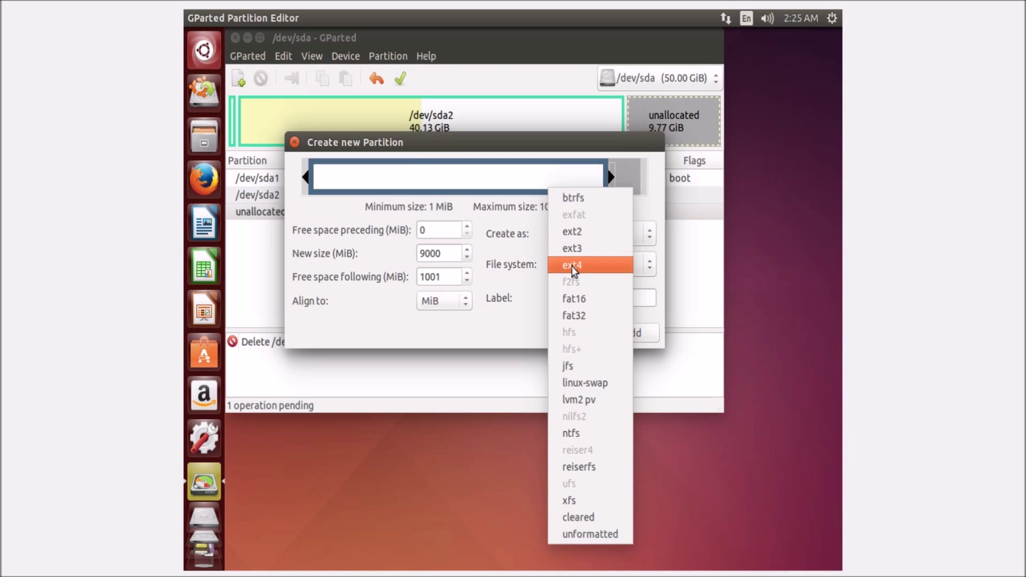
left_click(572, 268)
left_click(631, 336)
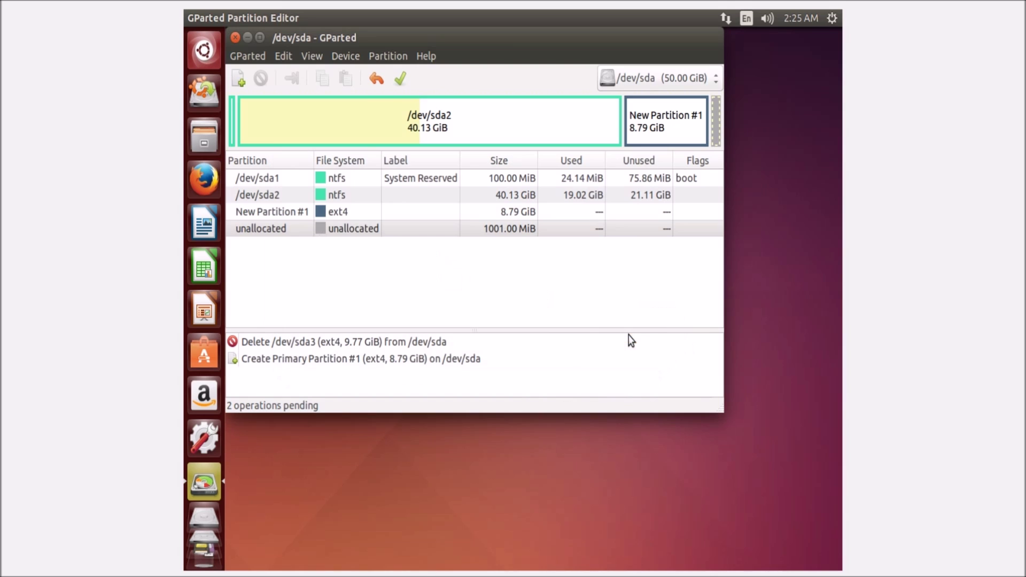
Step: Apply both pending operations and close GParted
left_click(708, 130)
left_click(717, 128)
left_click(401, 79)
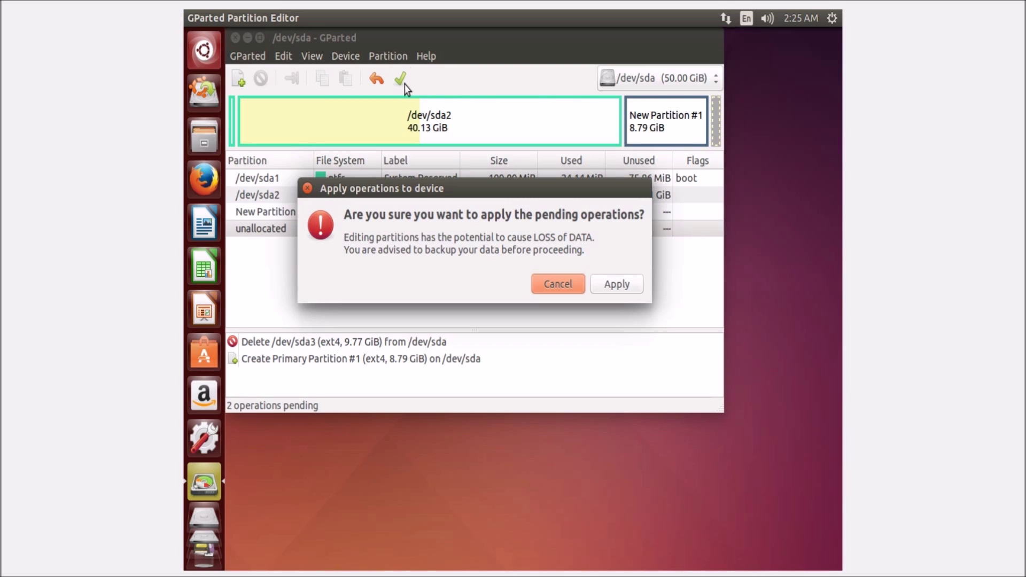
left_click(606, 284)
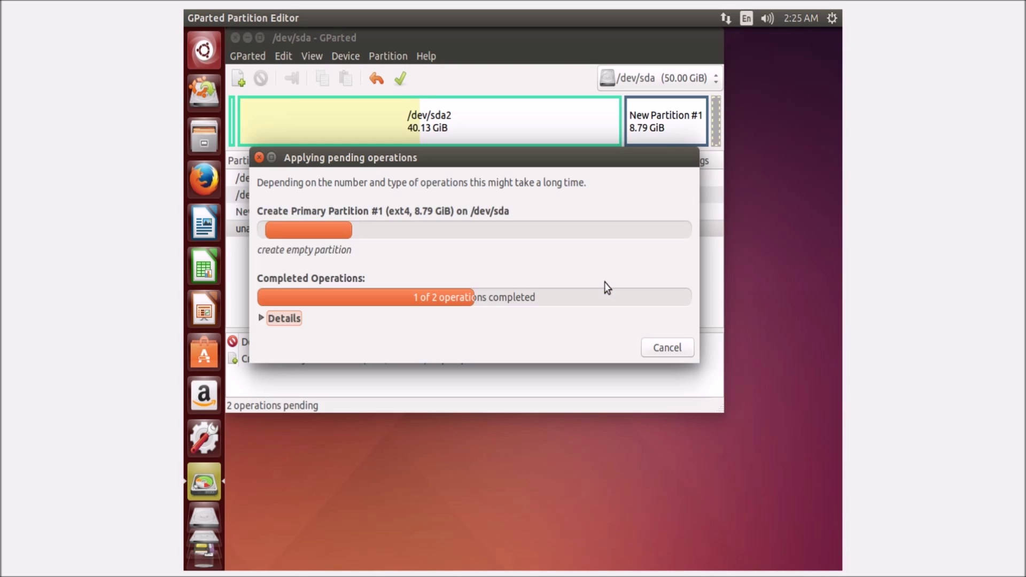
left_click(640, 343)
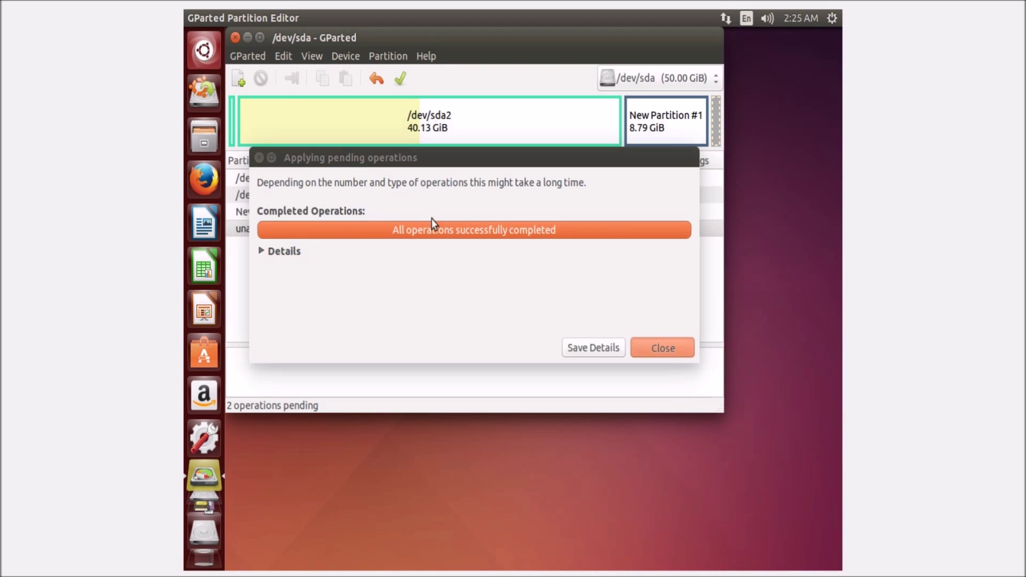
left_click(235, 40)
Step: Relaunch Install Ubuntu 14.04.1 LTS, pass the preparation checks and unmount /dev/sdb partitions
left_click(281, 113)
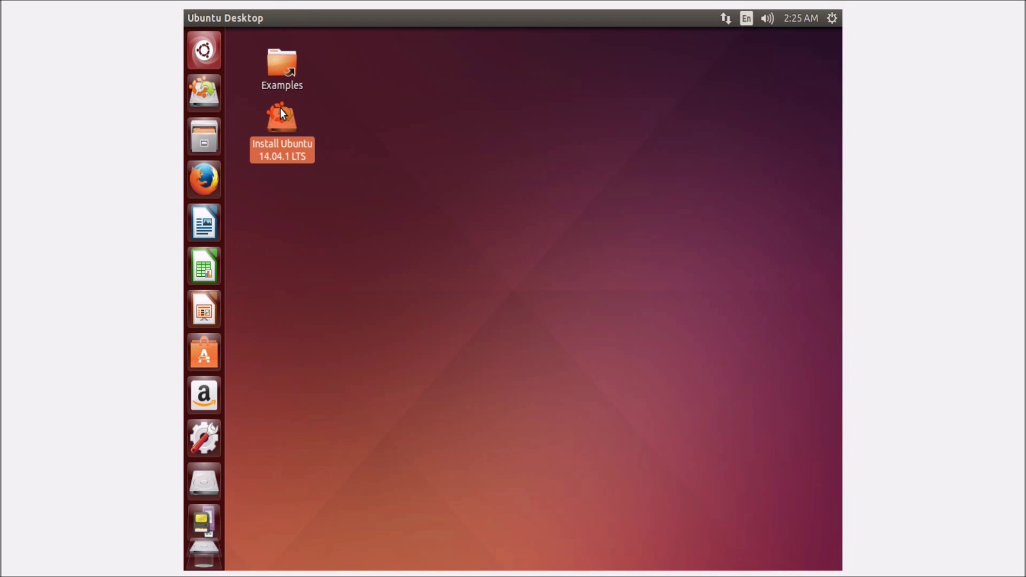
double_click(280, 109)
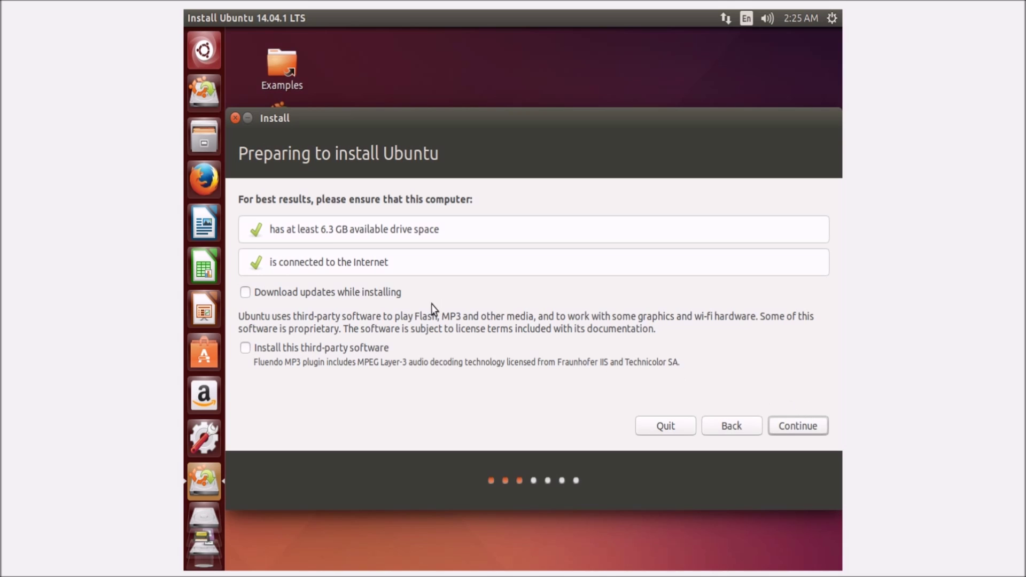
left_click(786, 429)
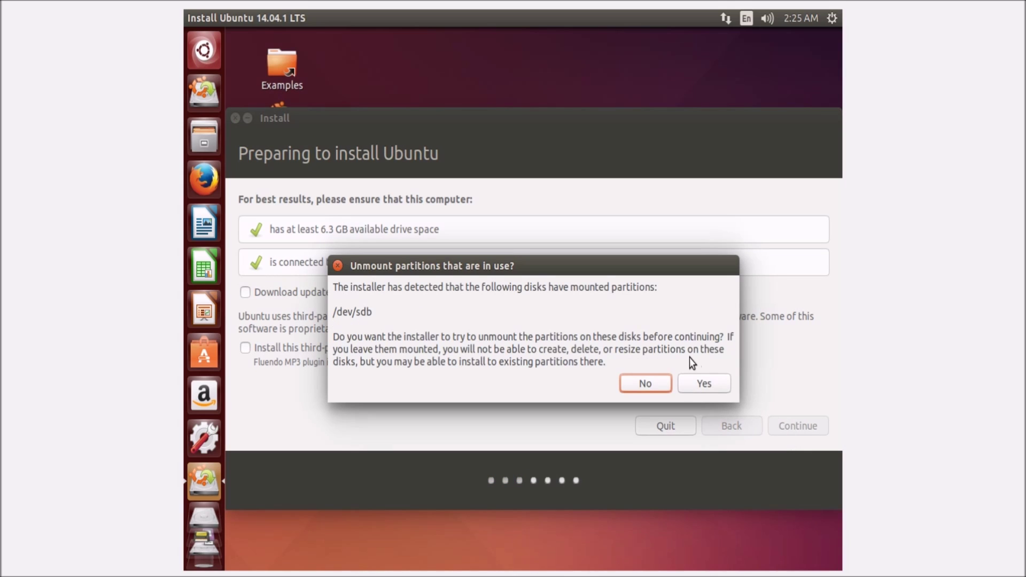
left_click(703, 381)
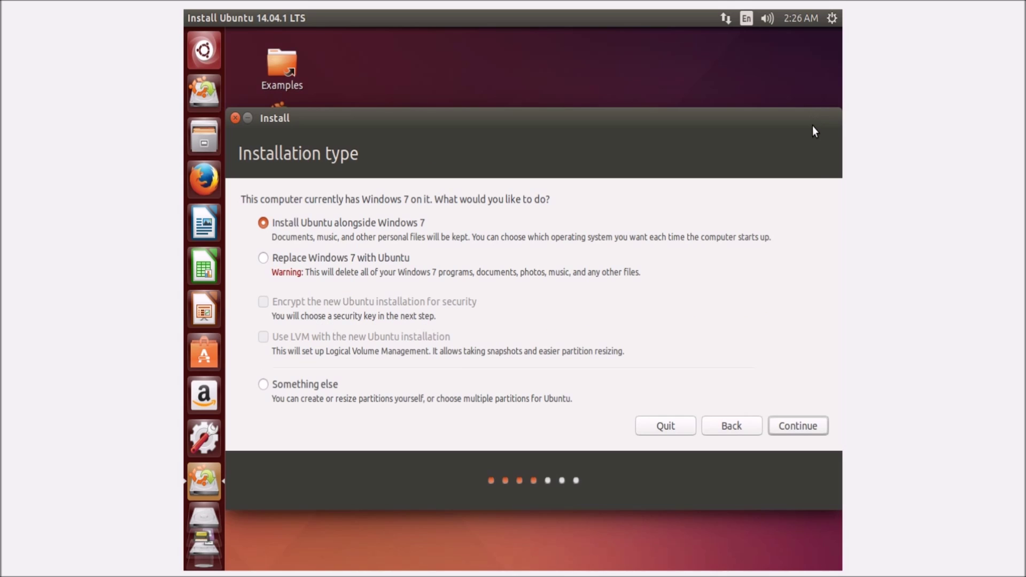
Step: Choose 'Something else' partitioning and start a new partition in the 1049 MB free space
left_click(294, 383)
left_click(786, 424)
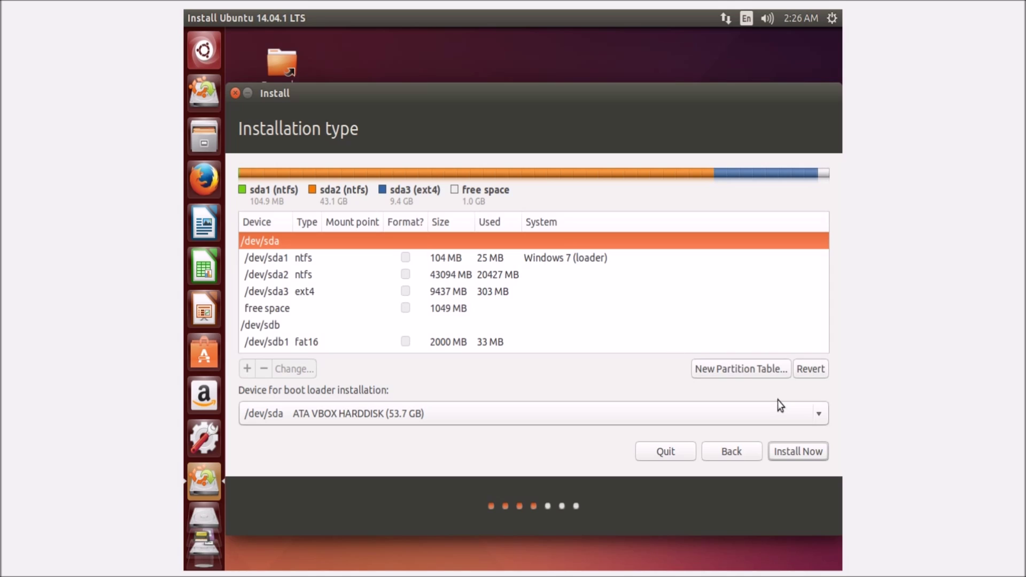
double_click(325, 312)
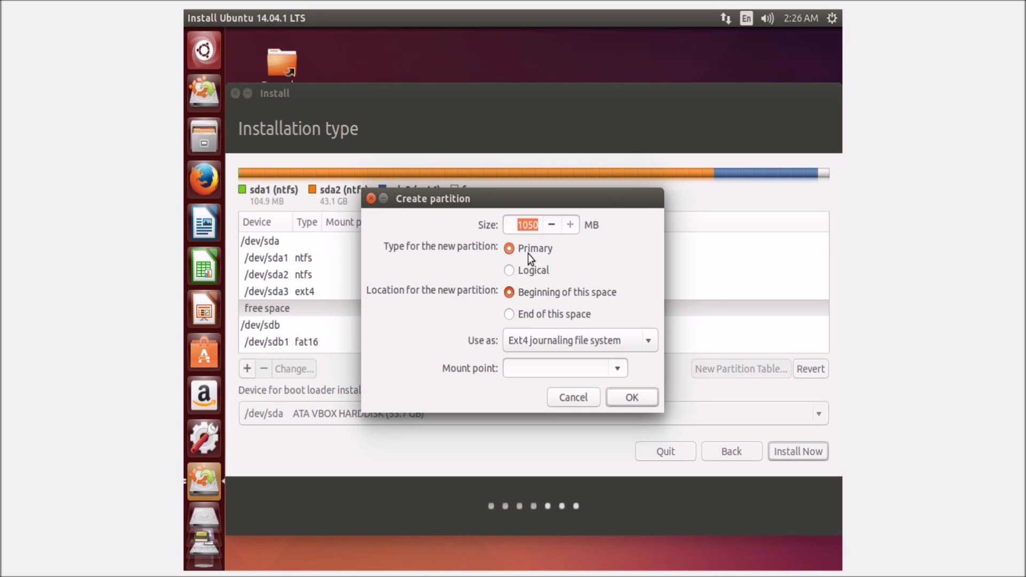
Step: Create the 1 GB free space as a swap area partition, /dev/sda4
left_click(538, 339)
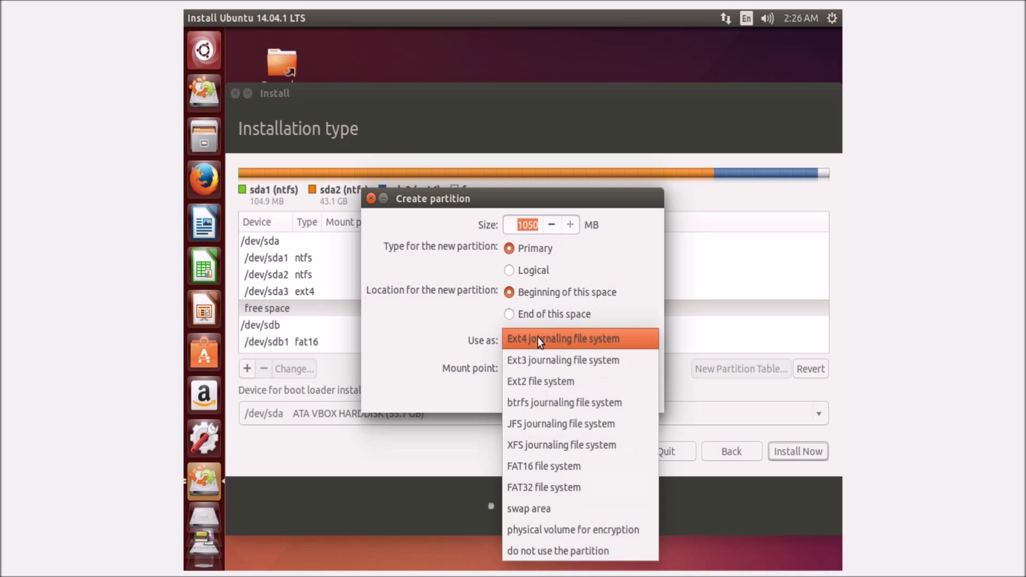
left_click(538, 337)
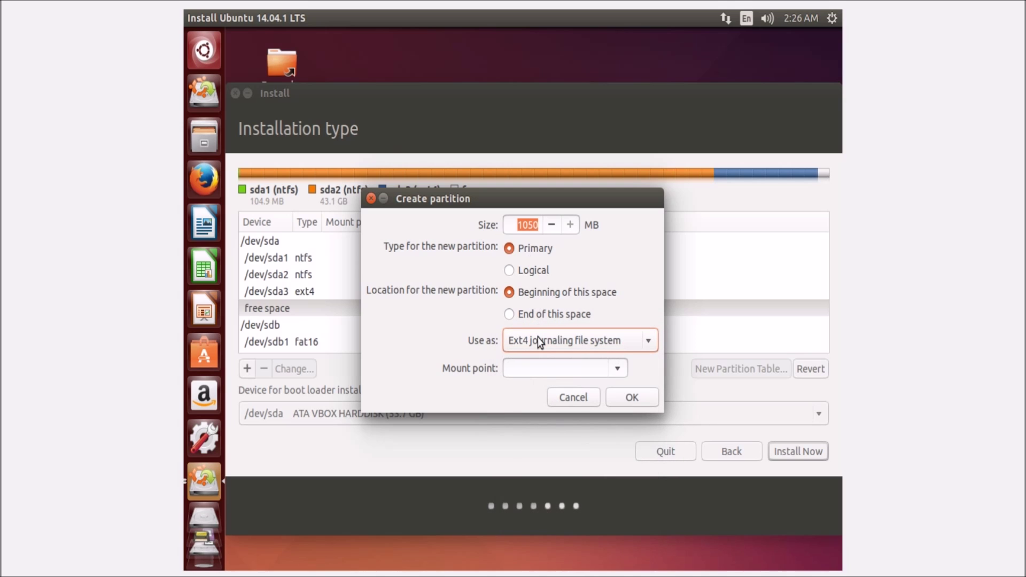
left_click(539, 340)
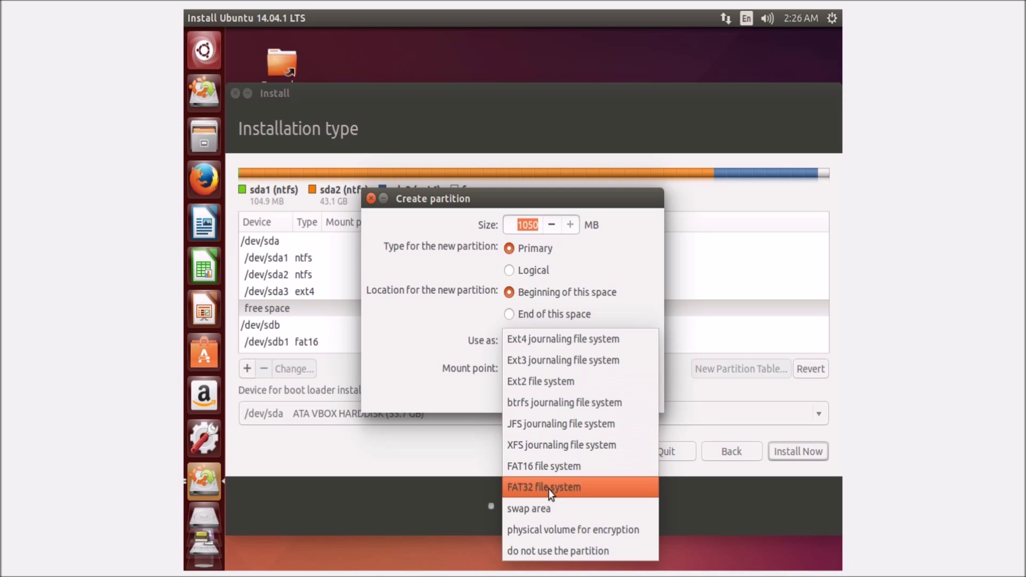
left_click(547, 503)
left_click(628, 373)
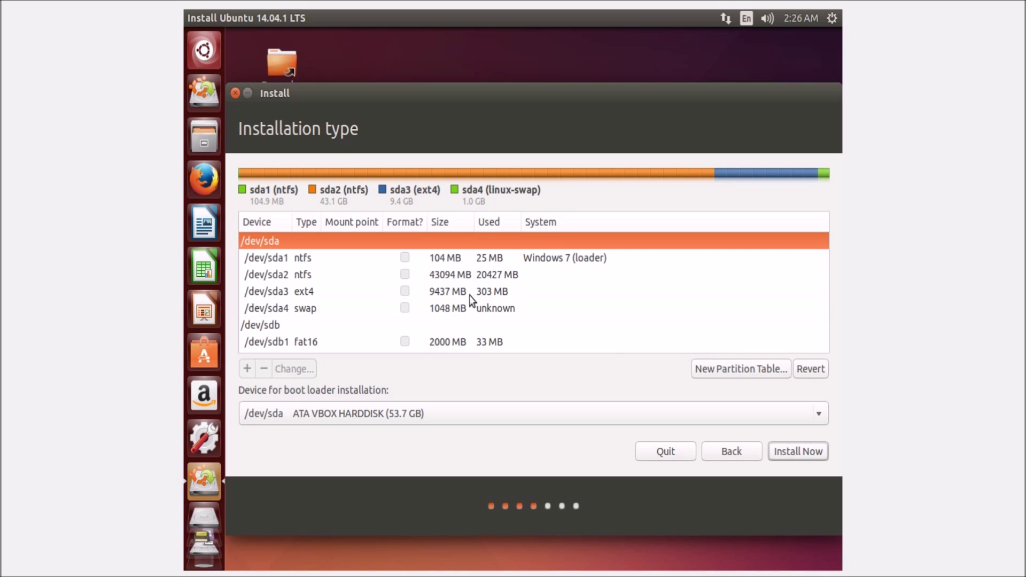
Step: Set /dev/sda3 to formatted Ext4 journaling mounted at /, then Install Now
double_click(469, 295)
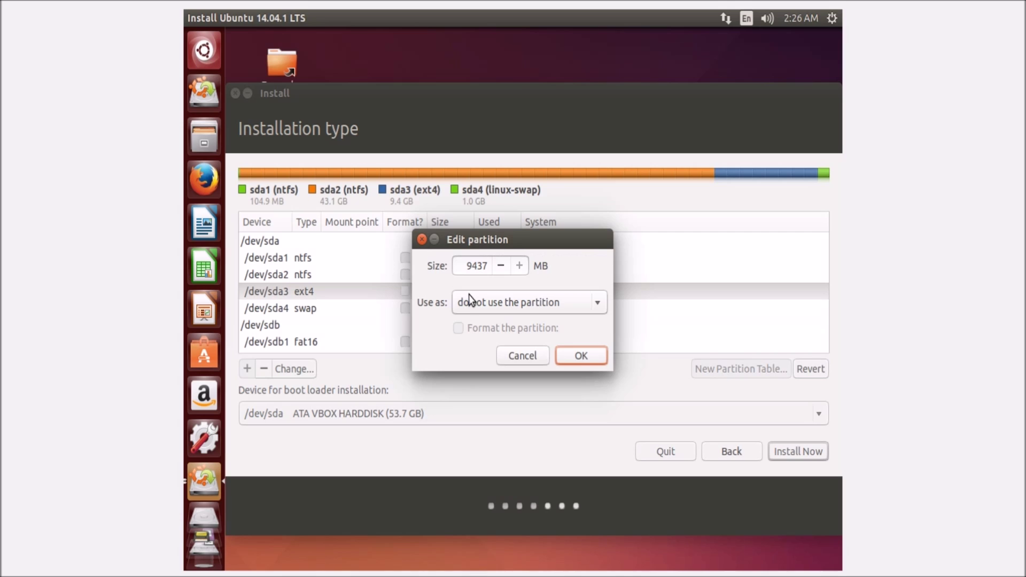
left_click(498, 297)
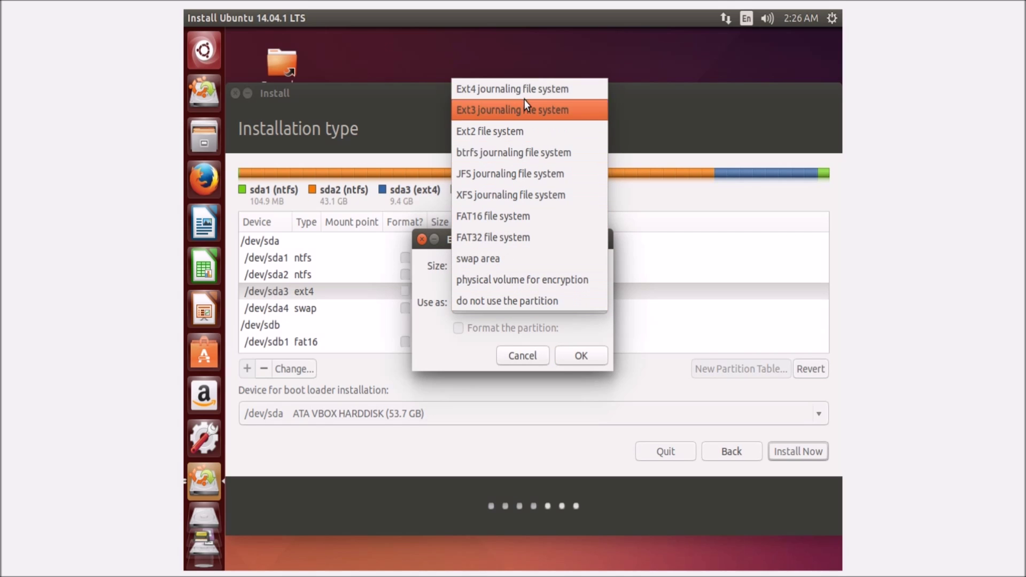
left_click(527, 86)
left_click(485, 328)
left_click(577, 356)
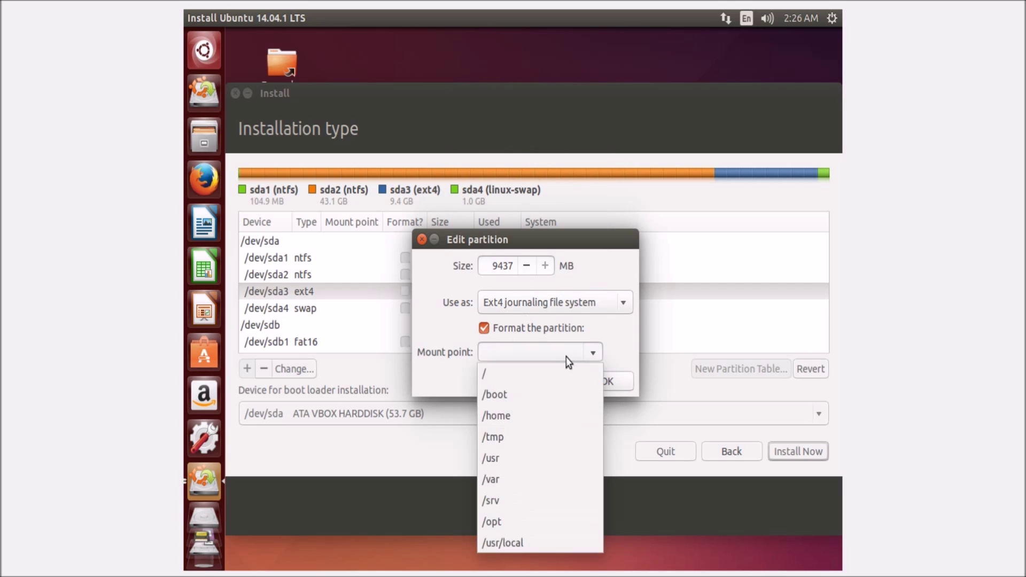
left_click(535, 374)
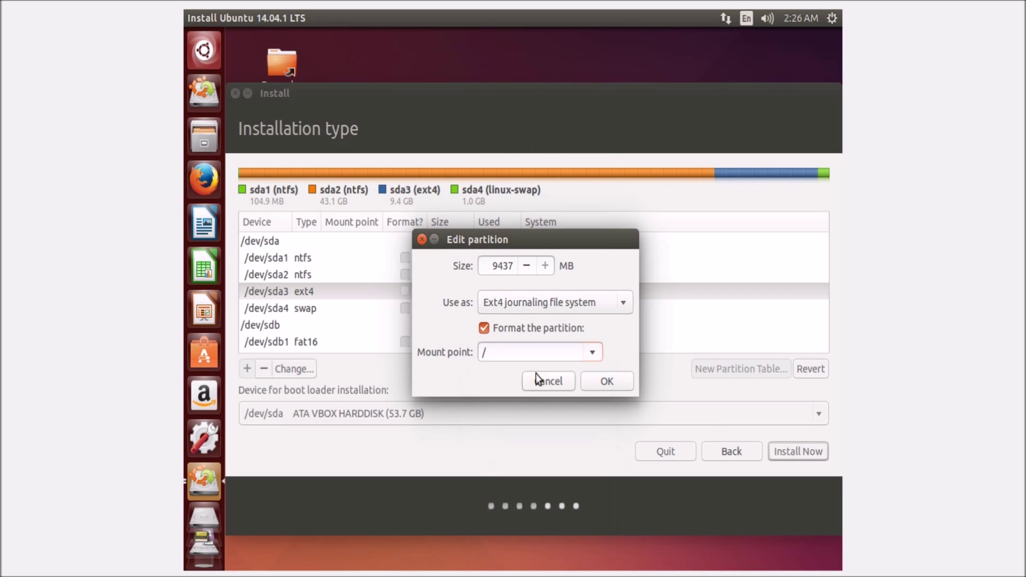
left_click(607, 381)
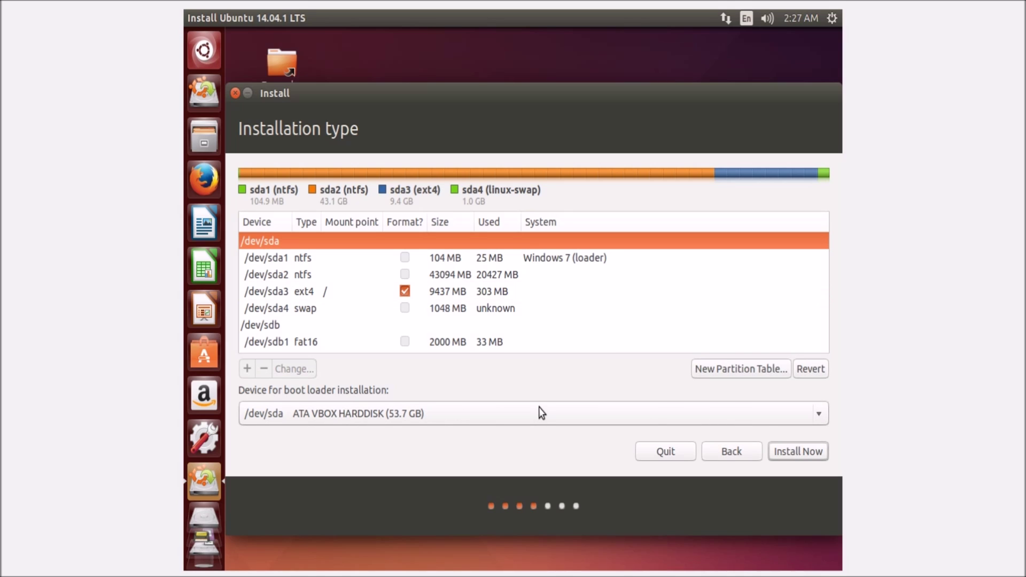
left_click(796, 450)
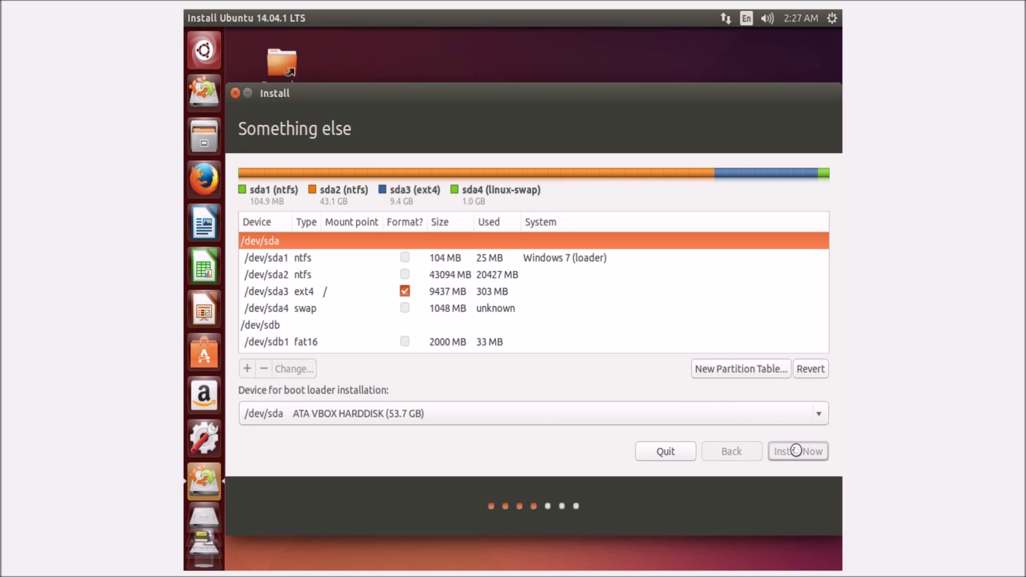